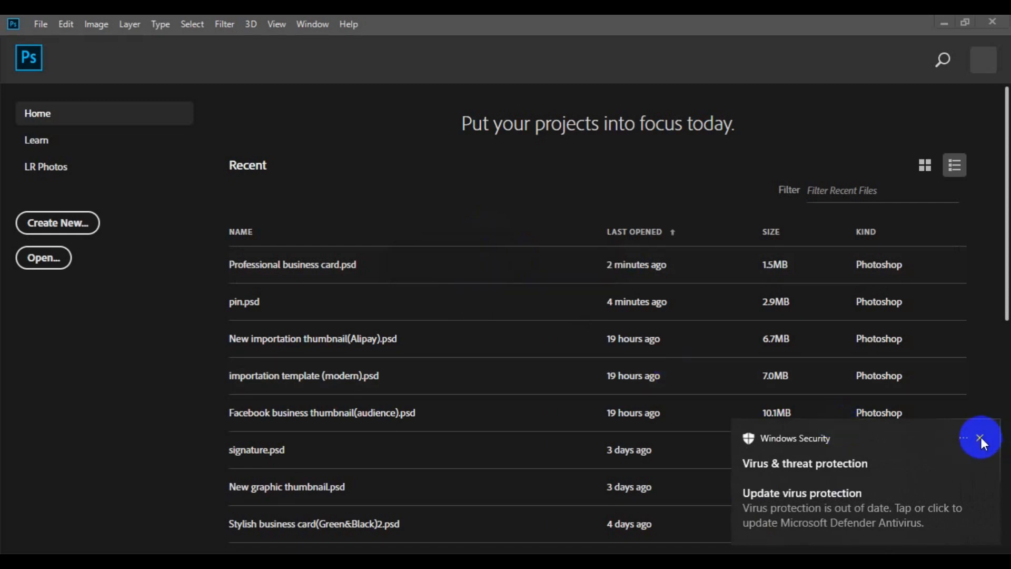
- Start a new document and name it "corporate facebook timeline"
left_click(982, 437)
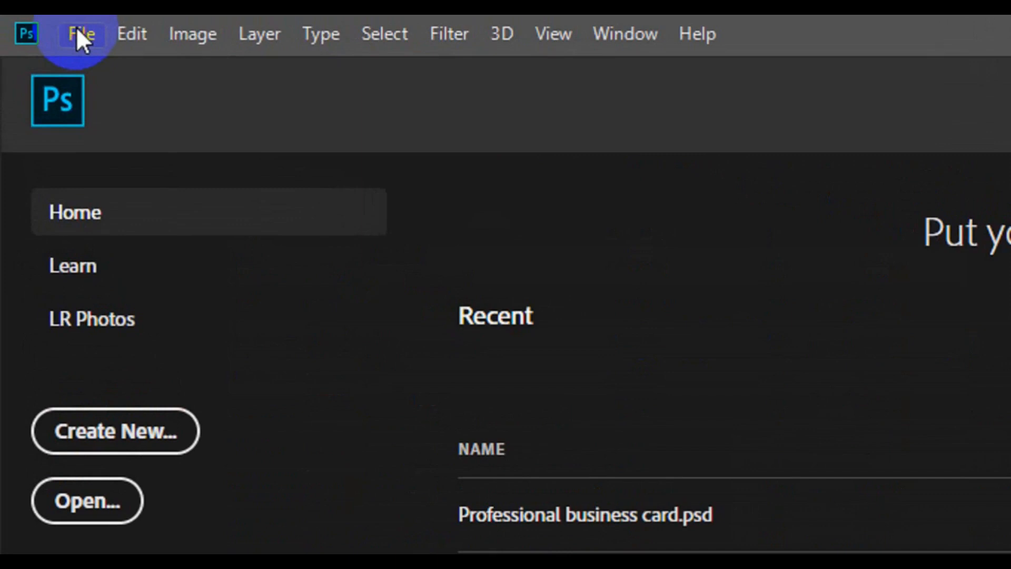
left_click(76, 26)
left_click(147, 63)
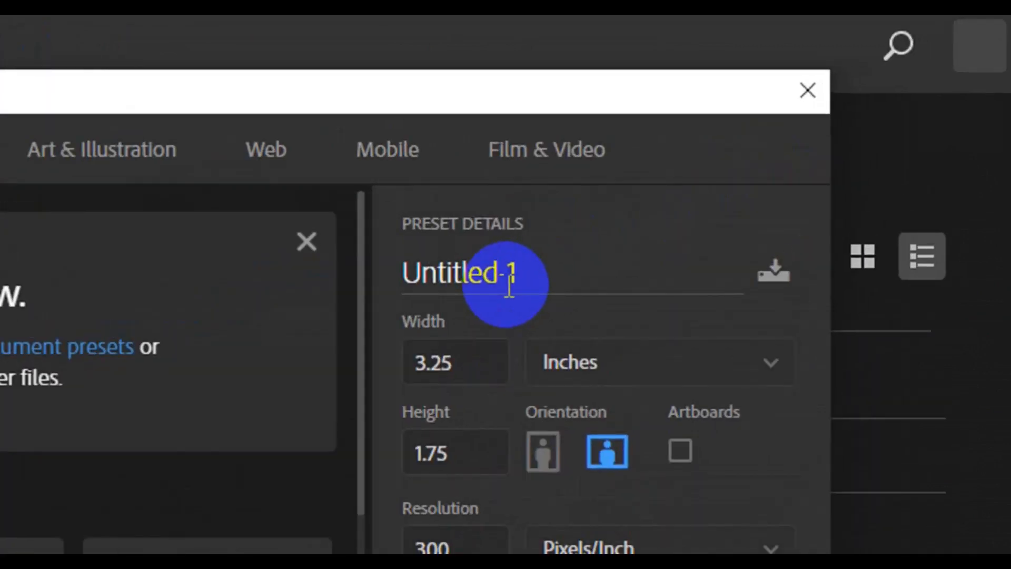
left_click(509, 286)
type("corp")
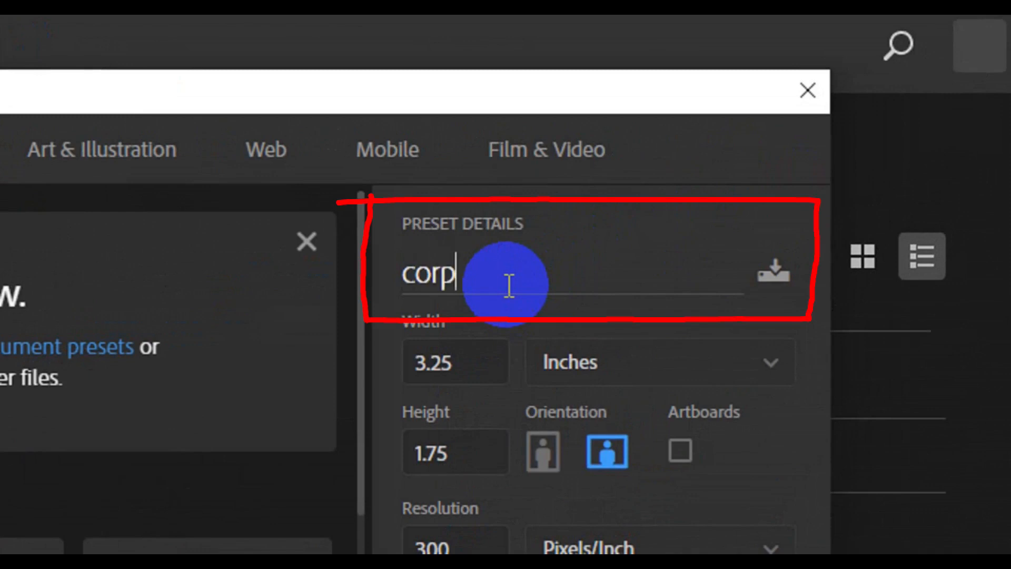
type("orate faceb")
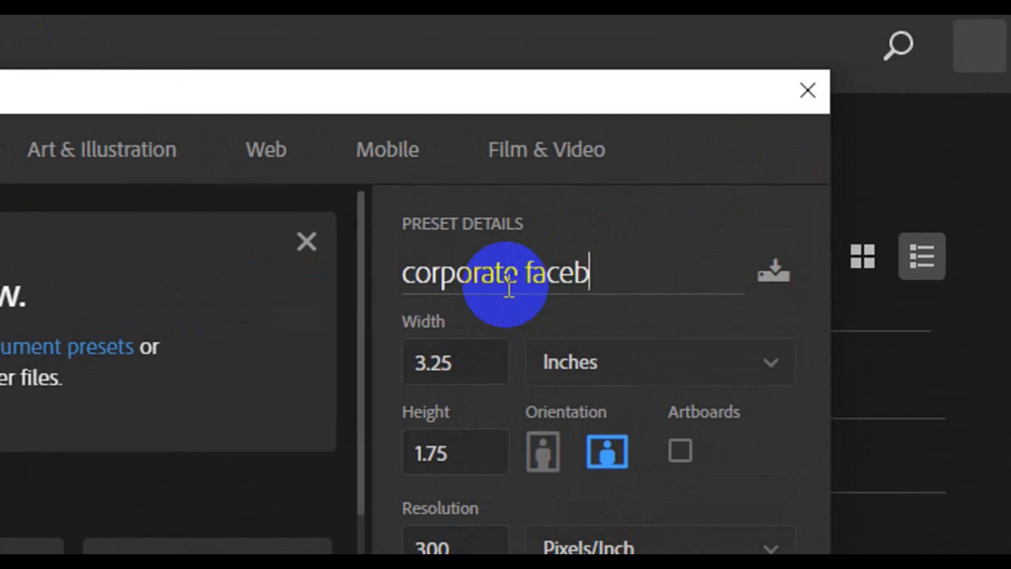
type("ook tim")
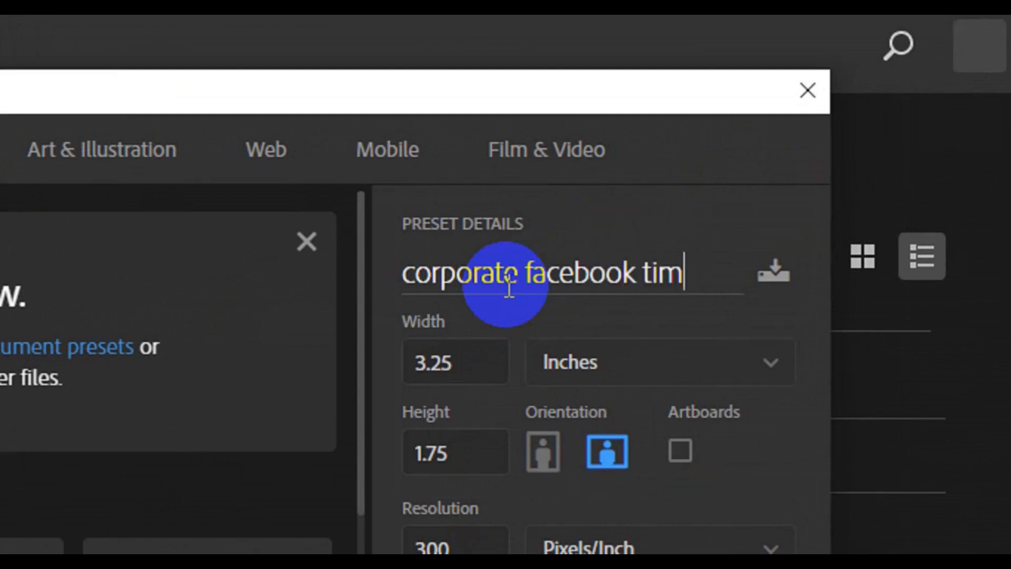
type("eline")
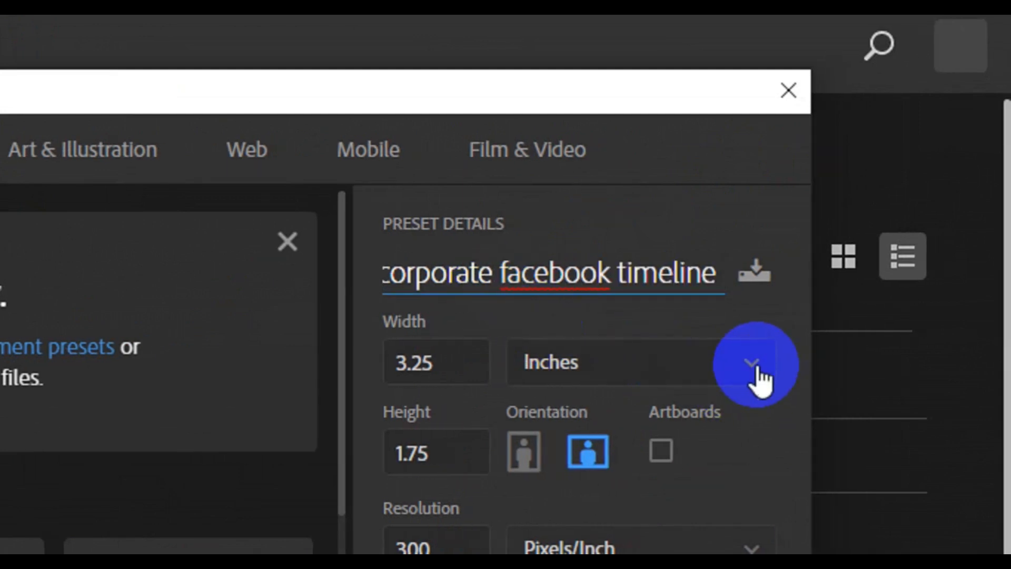
- Set the new document's size to 851 pixels wide and 315 pixels high
left_click(751, 363)
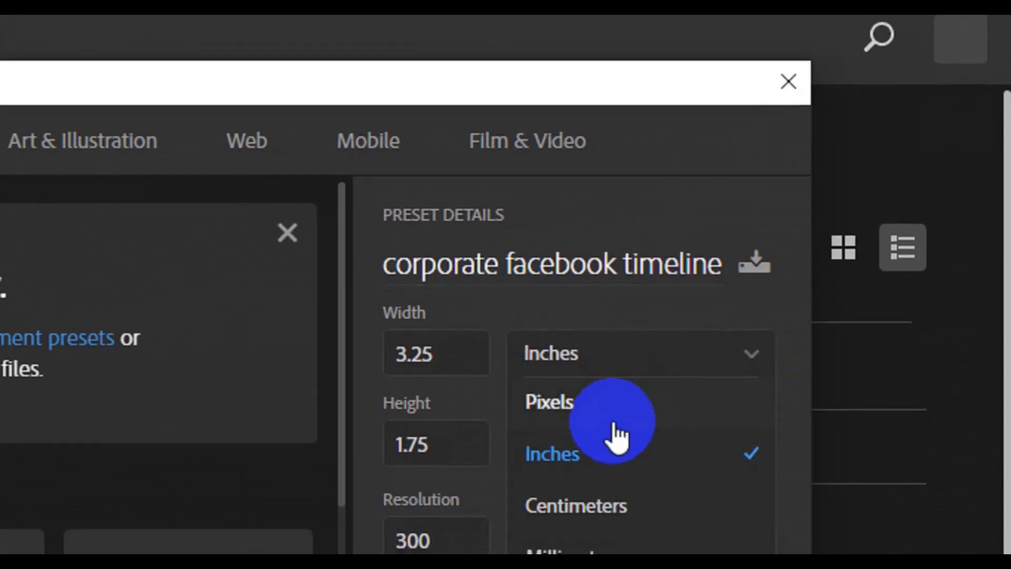
left_click(598, 413)
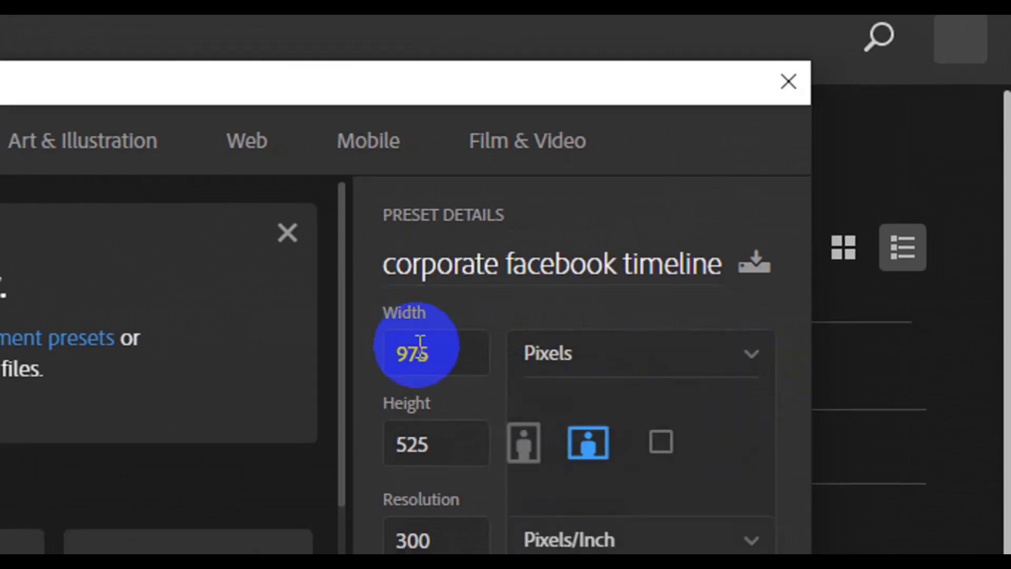
double_click(421, 349)
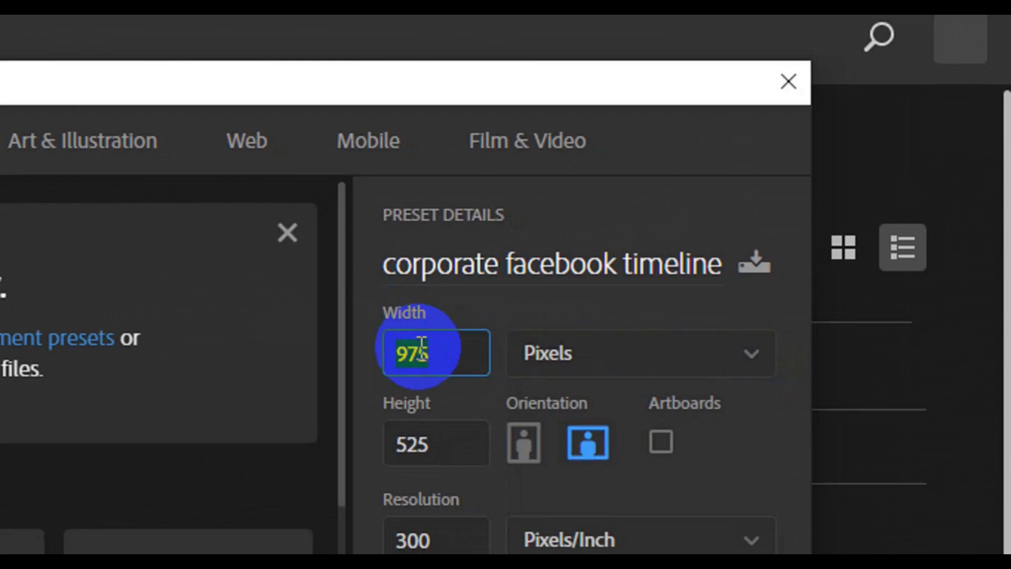
type("851")
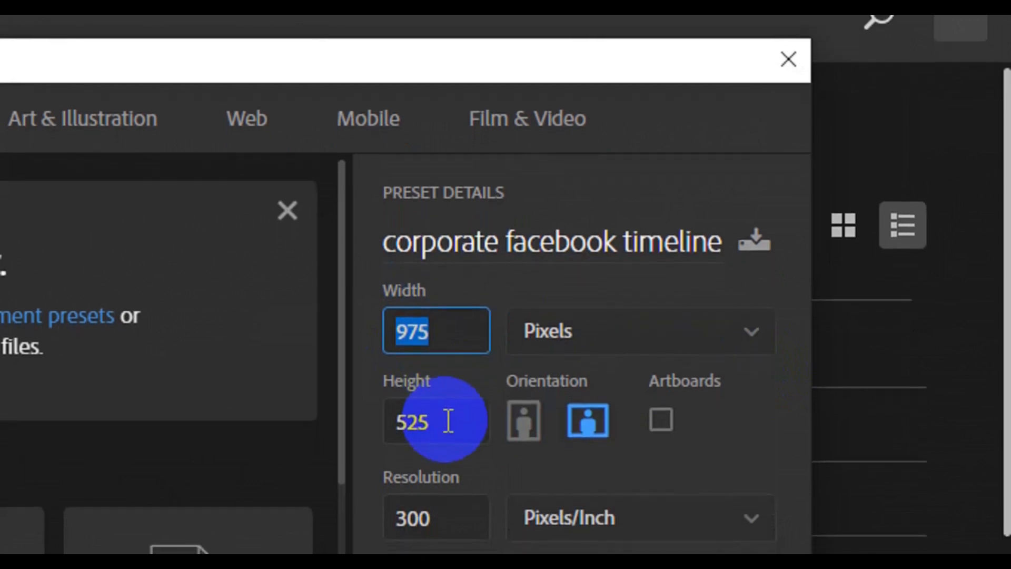
double_click(449, 422)
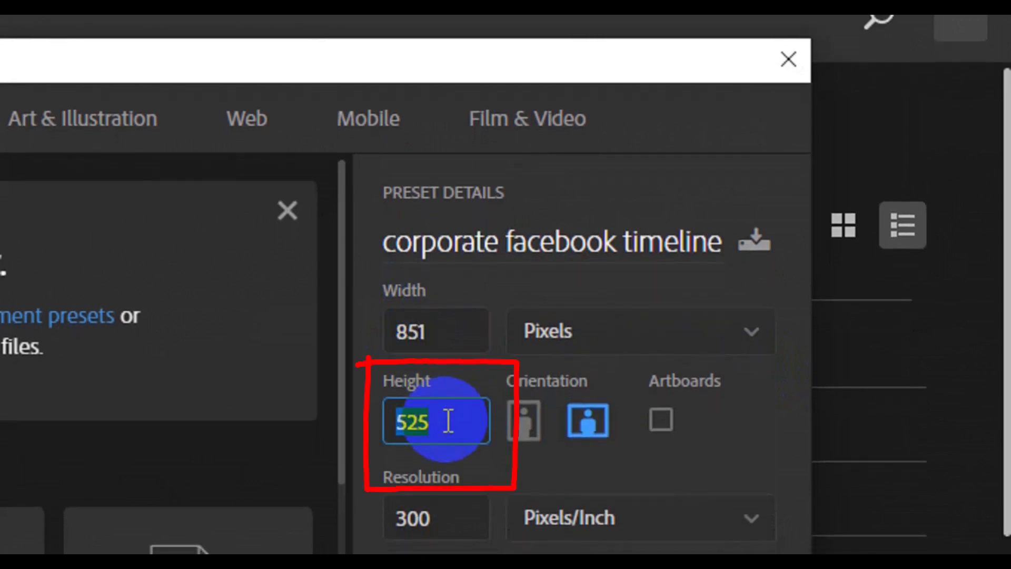
type("3")
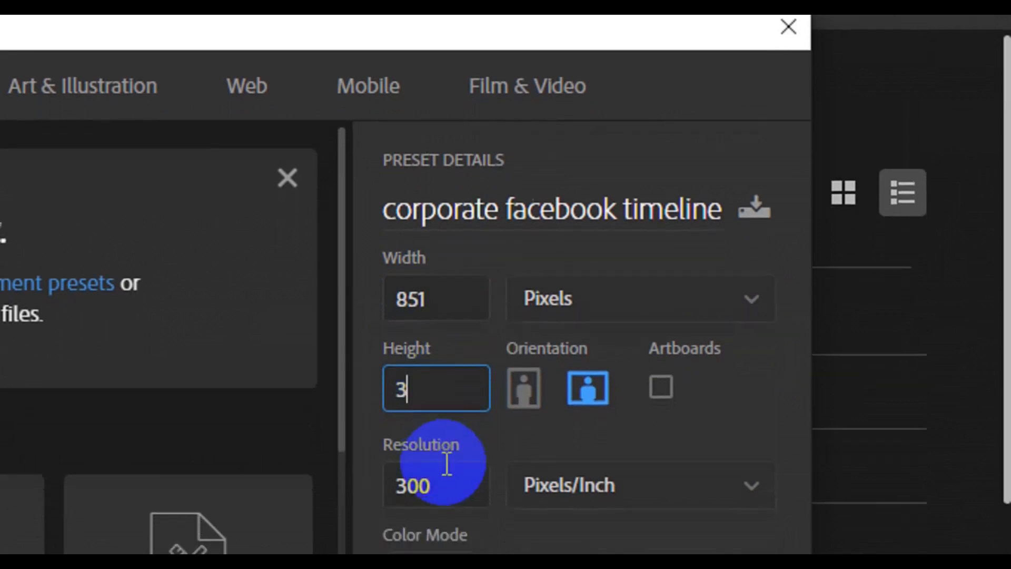
type("15")
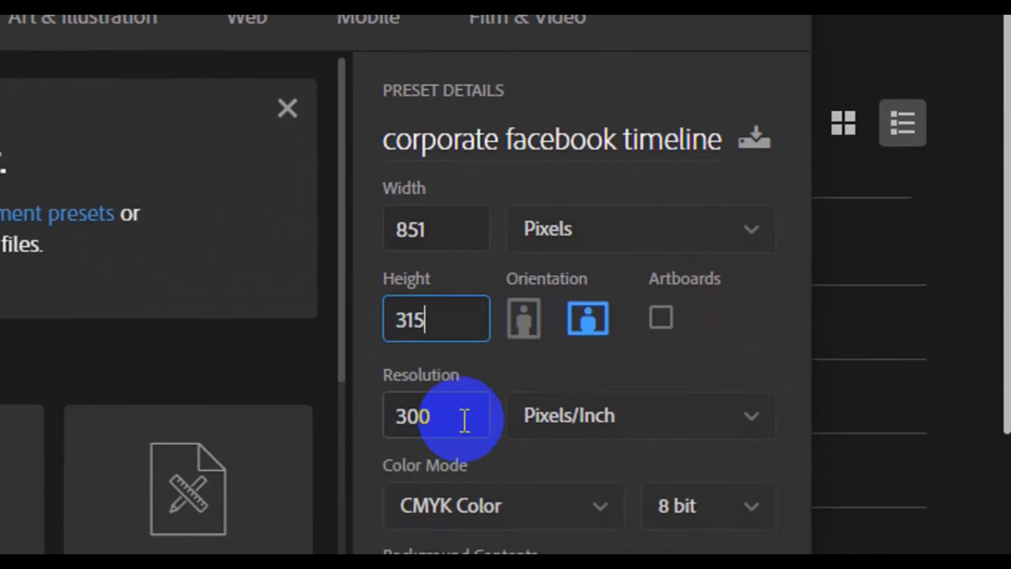
- Choose RGB Color mode at 300 pixels/inch and create the document
double_click(465, 421)
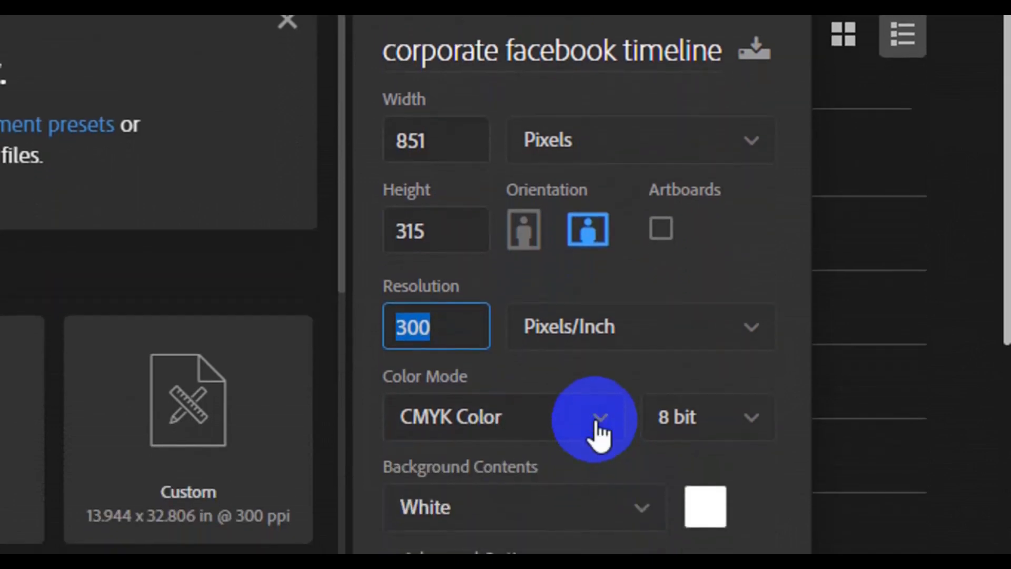
left_click(599, 421)
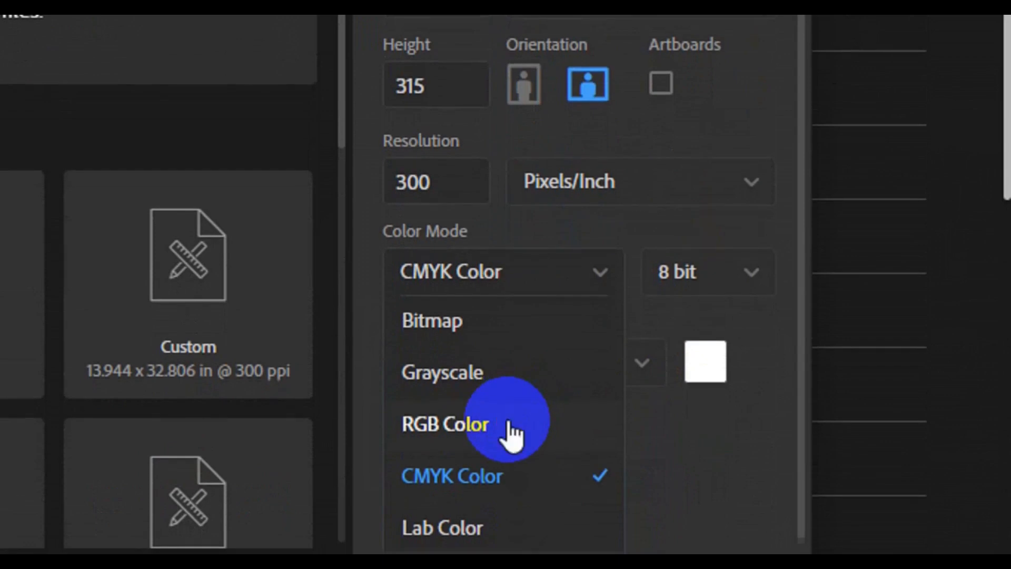
left_click(510, 432)
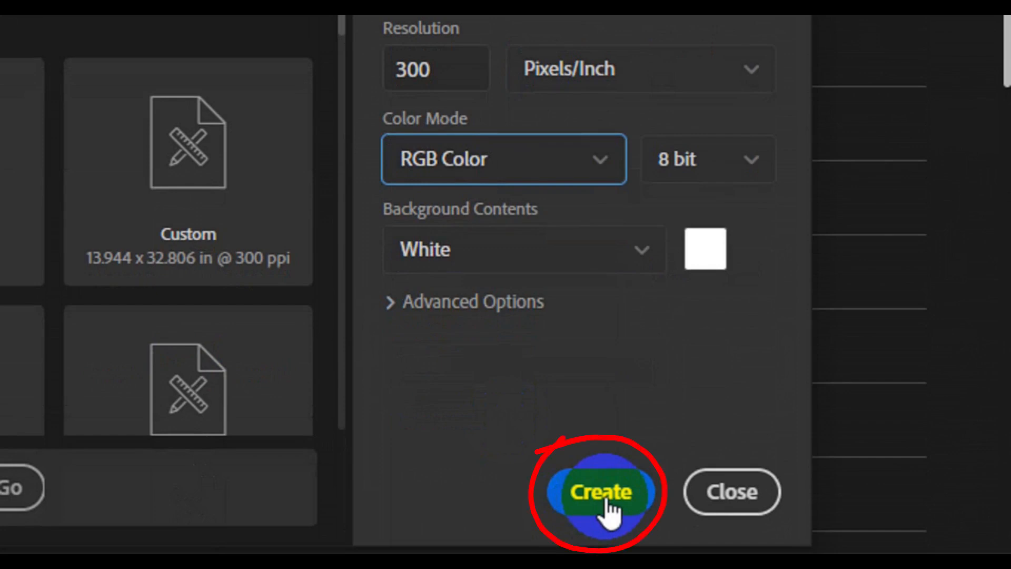
left_click(606, 503)
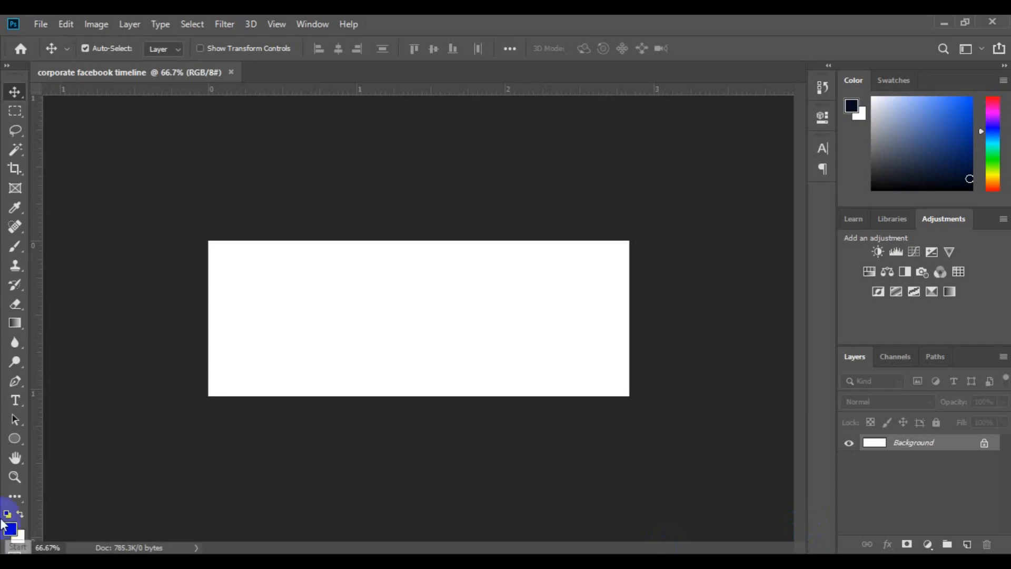
- Set up the Ellipse tool in Shape mode with a medium gray fill
left_click(20, 439)
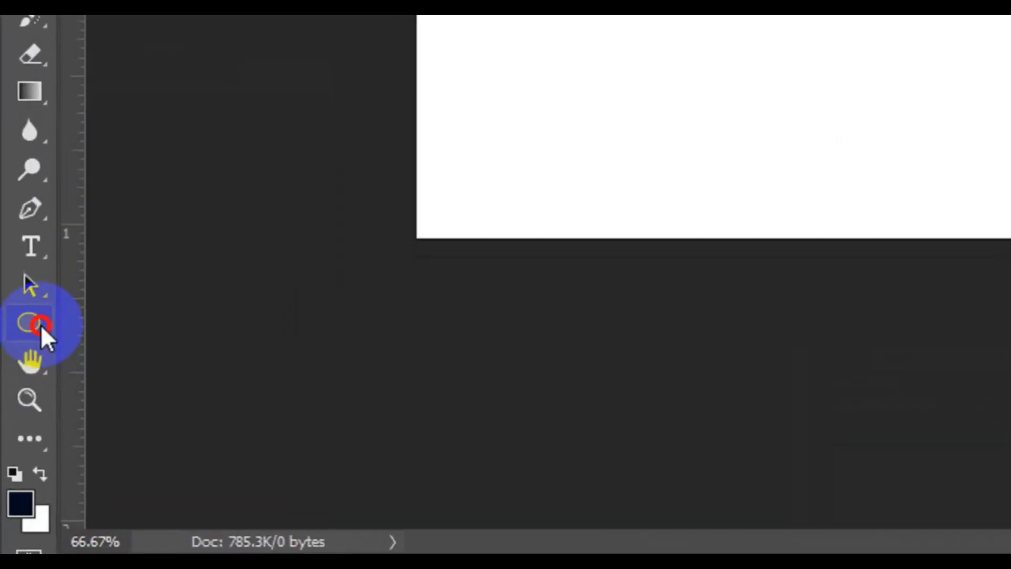
left_click(40, 325)
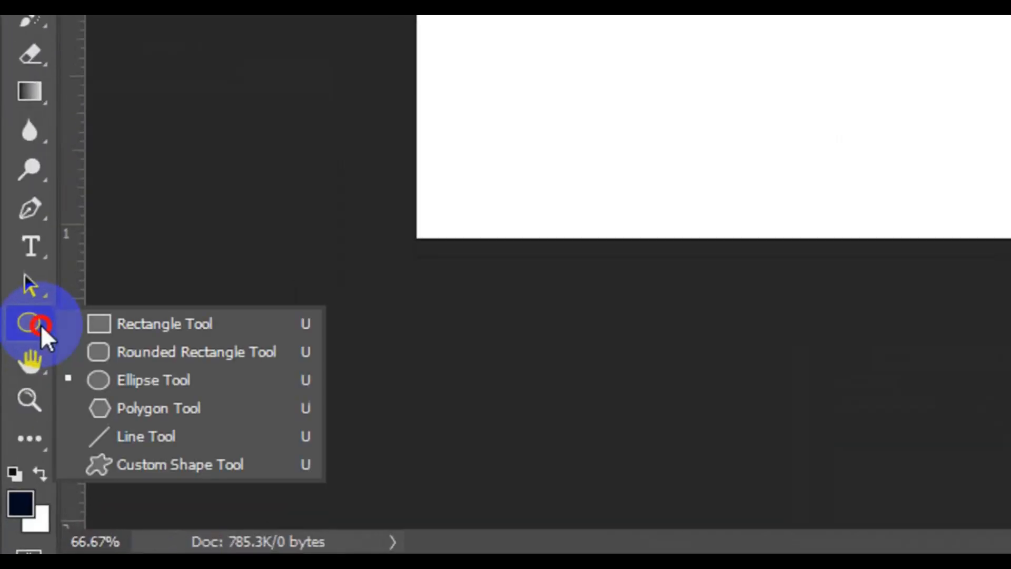
left_click(143, 379)
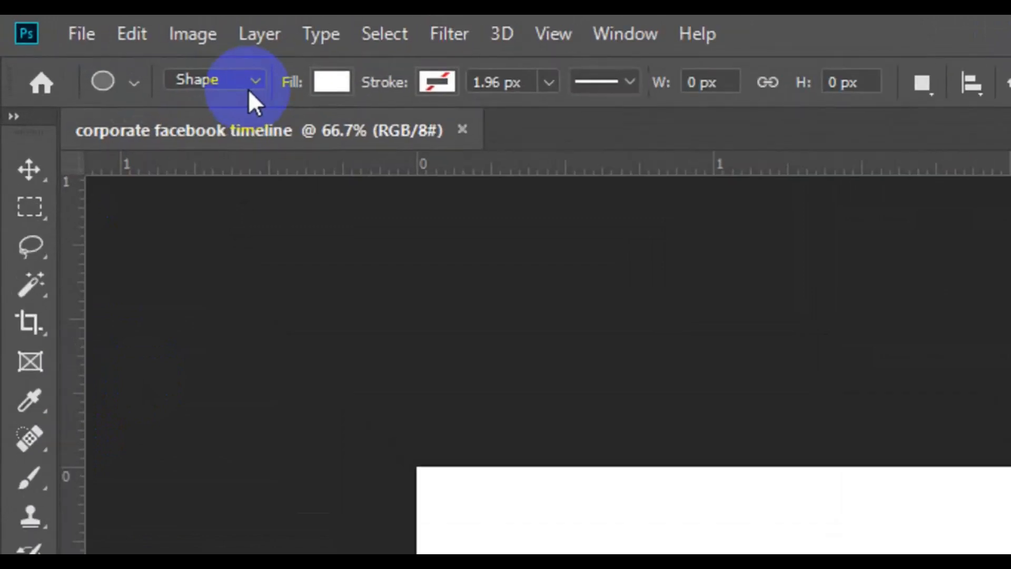
left_click(125, 52)
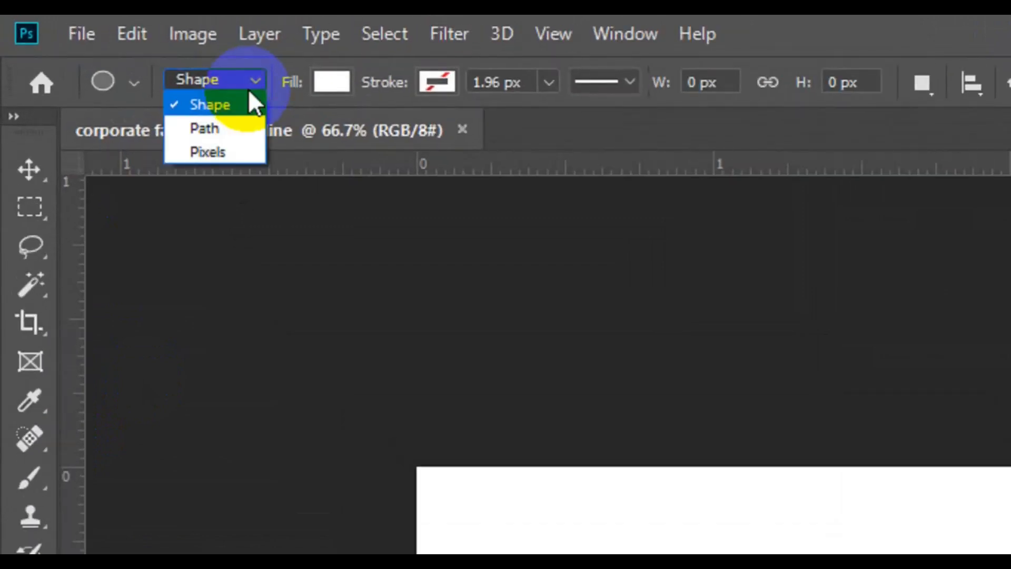
left_click(241, 104)
left_click(331, 81)
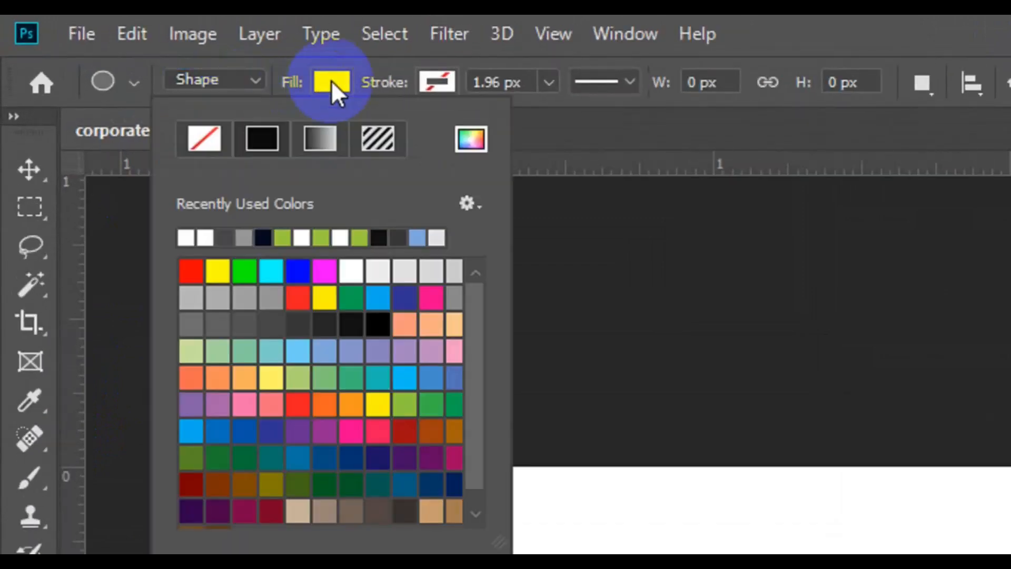
left_click(244, 301)
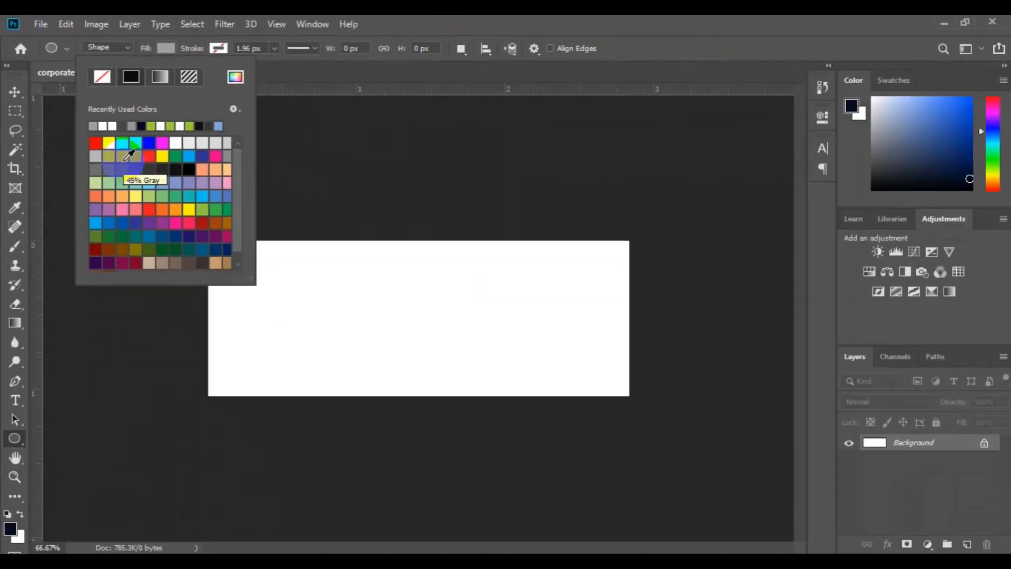
left_click(293, 293)
- Draw a gray circle about 414 px in diameter from its center, overlapping the canvas's upper-left corner
left_click_drag(287, 284, 361, 342)
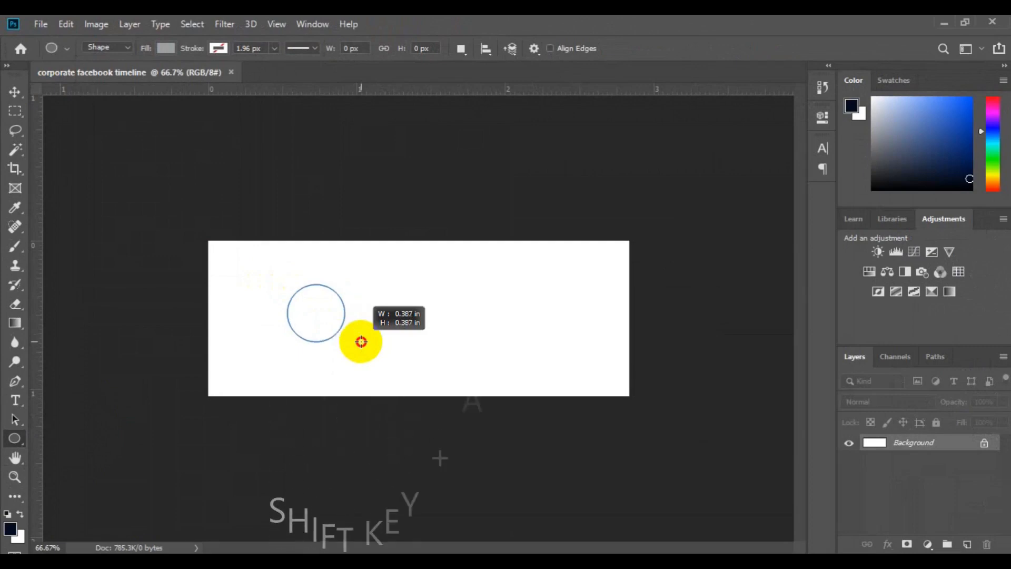
key("shift+alt")
left_click_drag(362, 342, 407, 387)
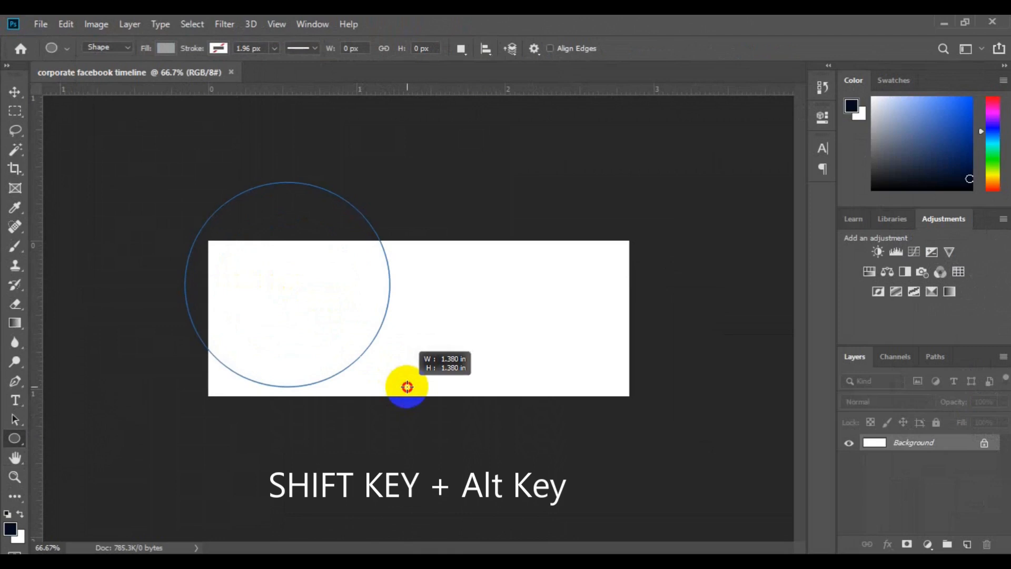
left_click_drag(407, 387, 407, 387)
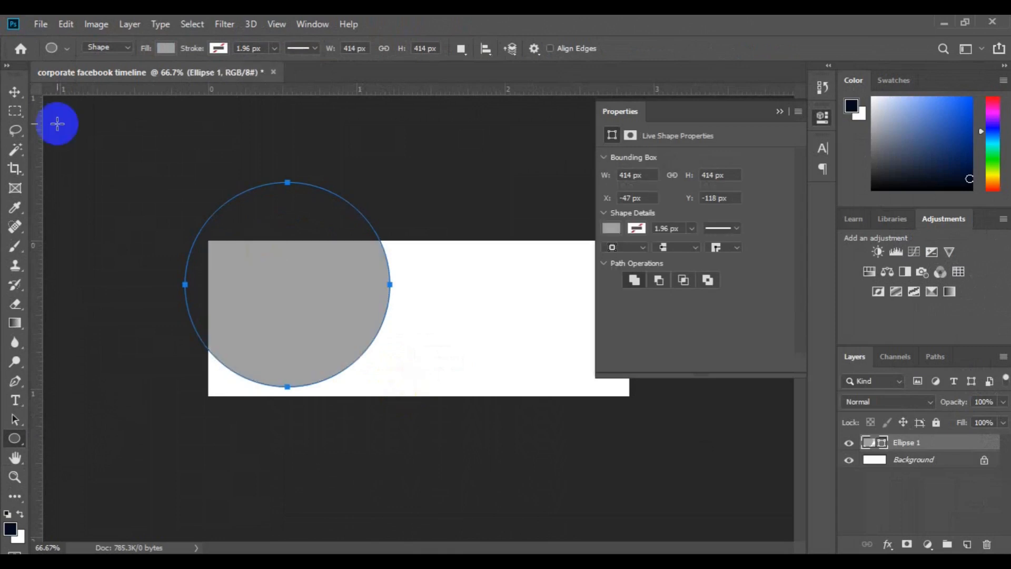
- Select the entire canvas and align the gray circle to its left edge and vertical center
left_click(18, 91)
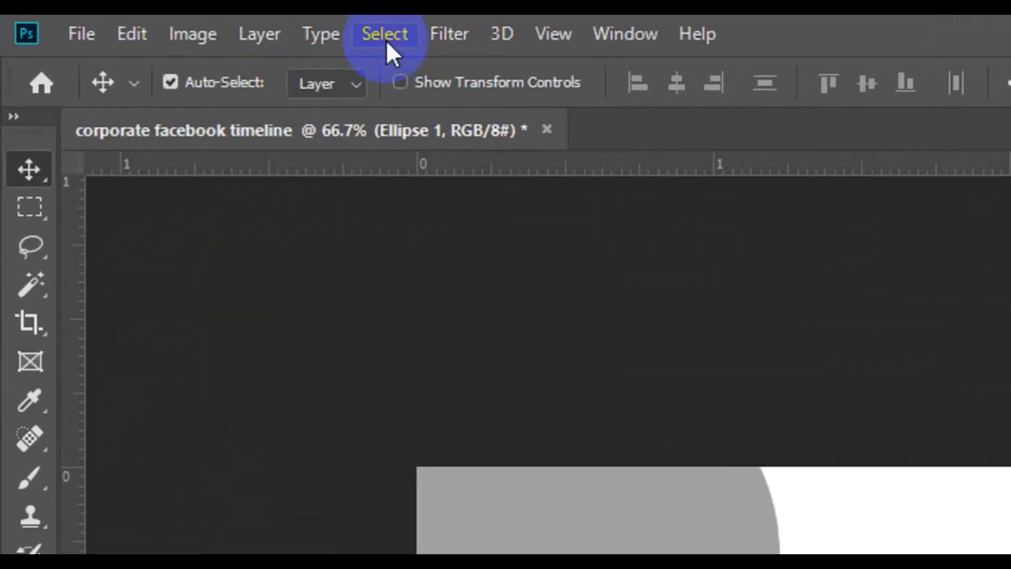
left_click(387, 40)
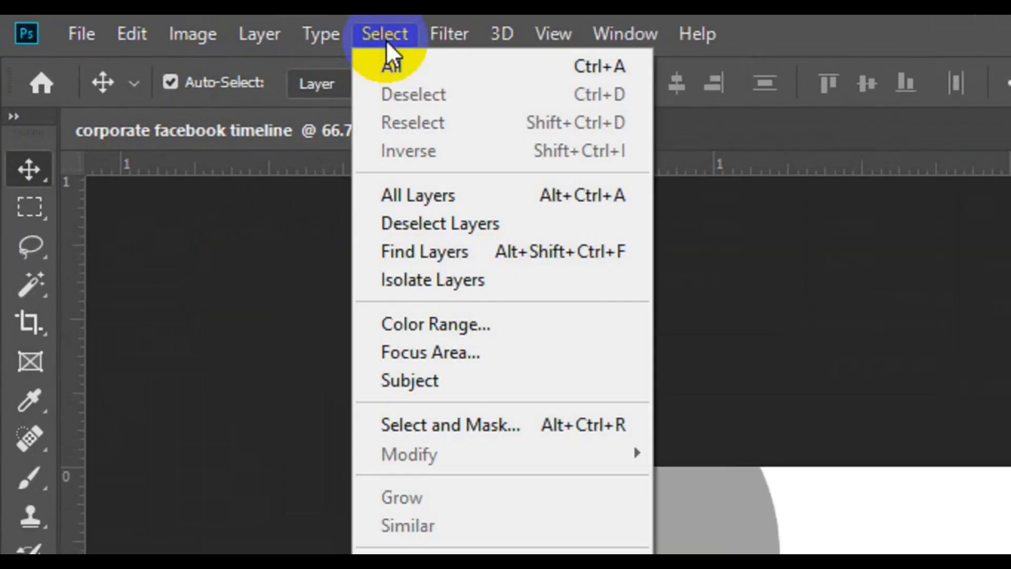
left_click(434, 66)
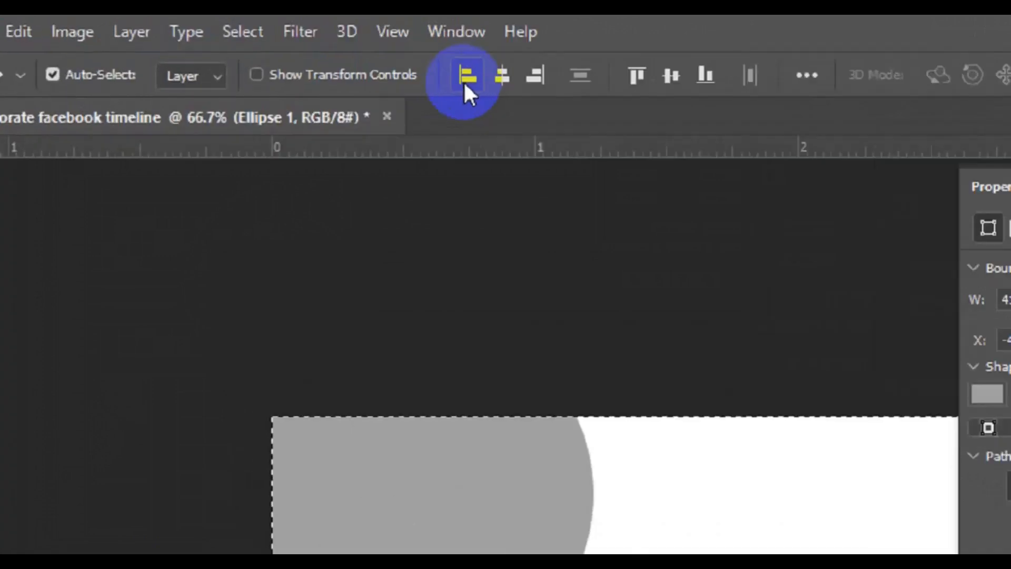
left_click(508, 84)
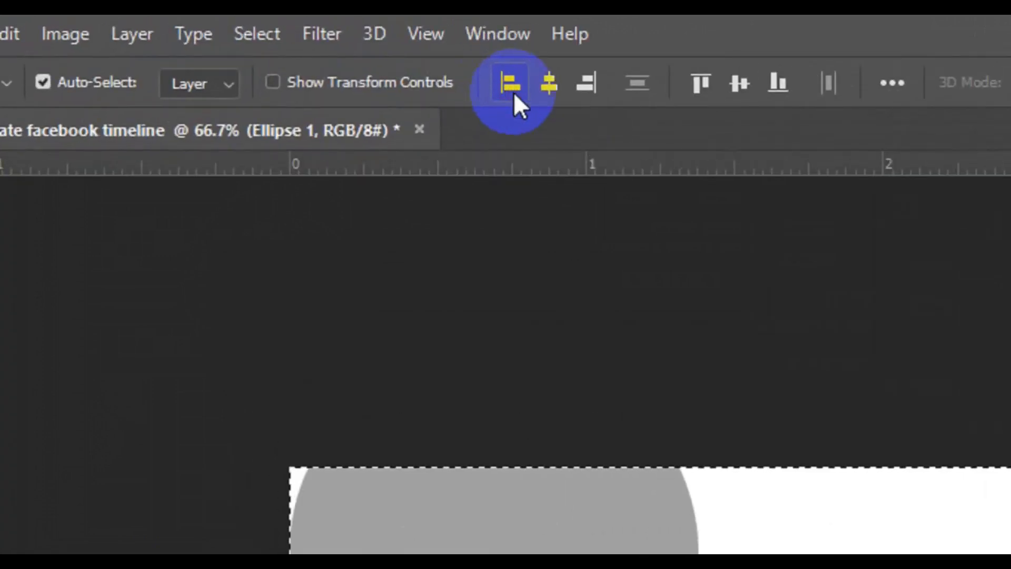
left_click(737, 94)
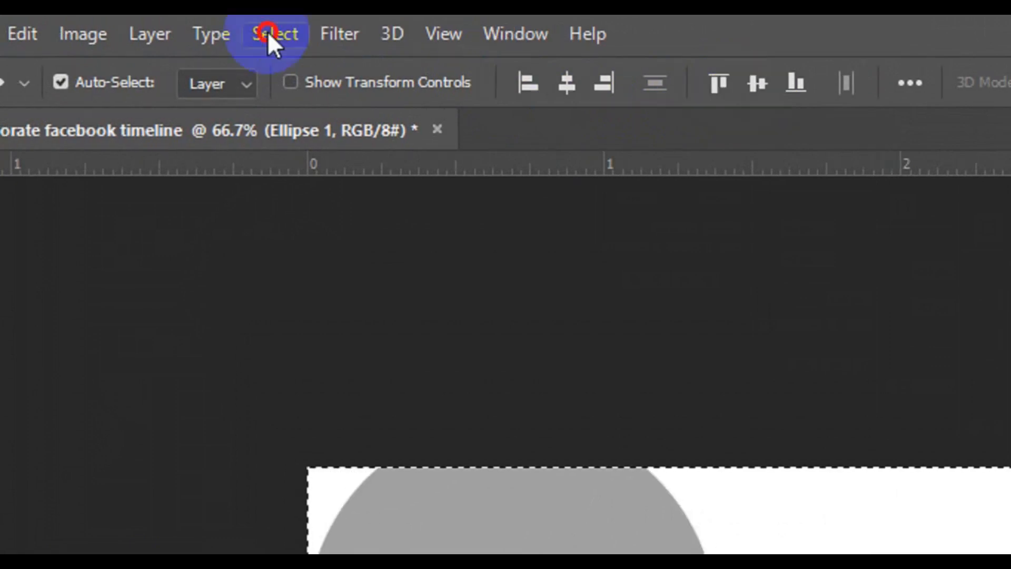
- Deselect the canvas and move the gray circle horizontally past the left canvas edge to about X -27 px
left_click(250, 32)
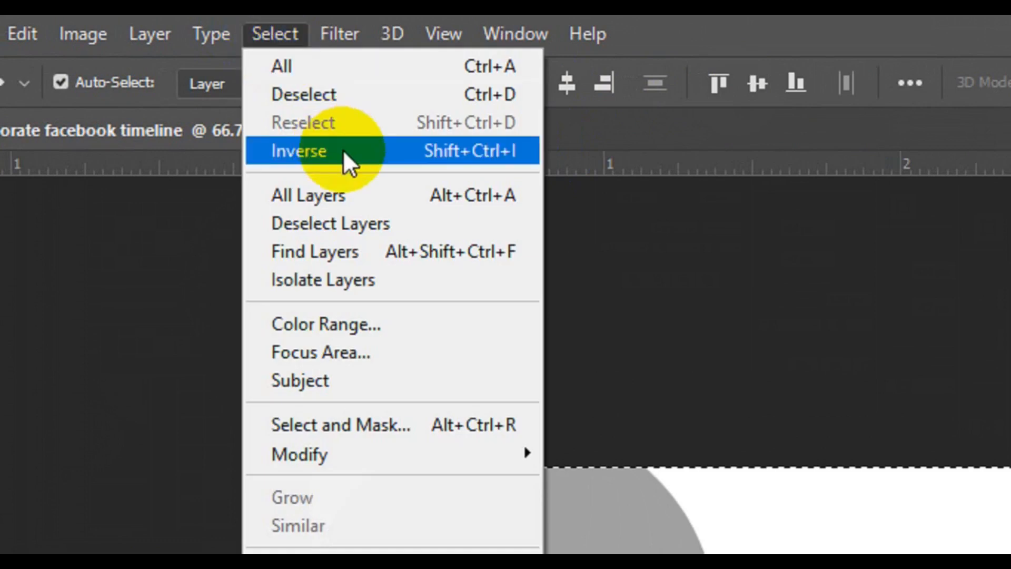
left_click(350, 97)
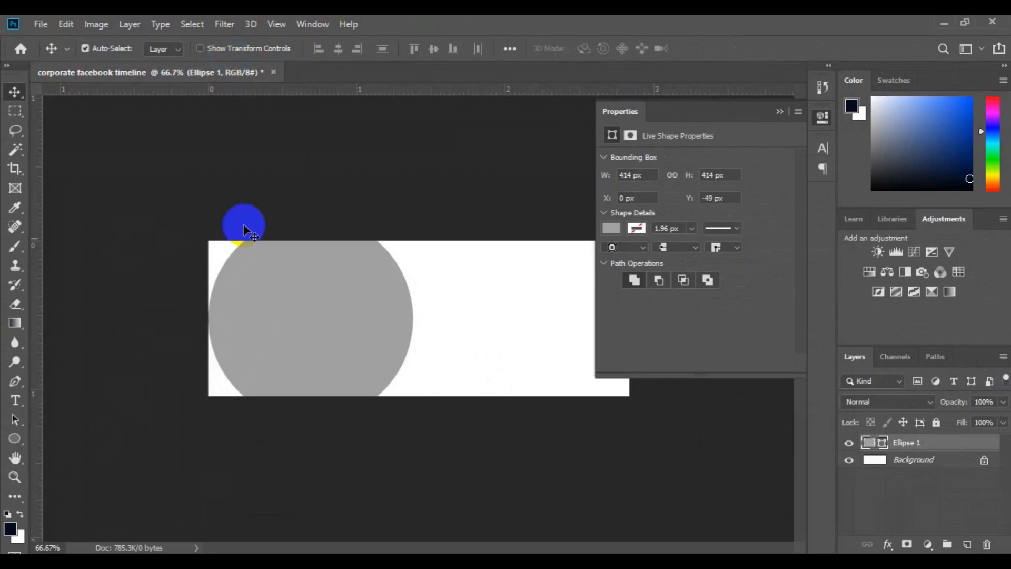
mouse_move(318, 309)
left_mouse_down()
mouse_move(285, 310)
mouse_move(309, 312)
left_mouse_up()
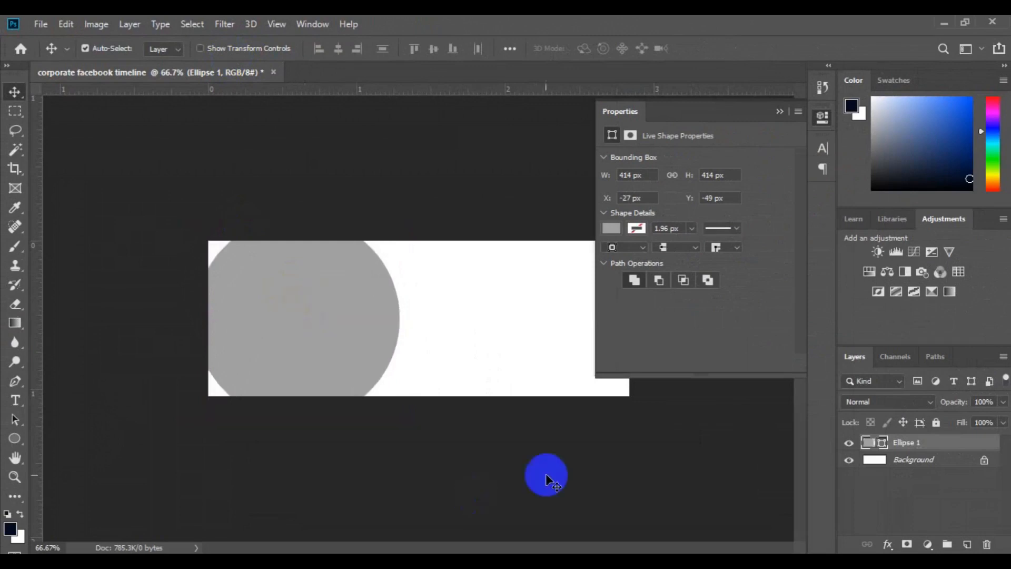
- Duplicate the large gray circle layer within the same document and name the copy Ellipse 2
right_click(954, 453)
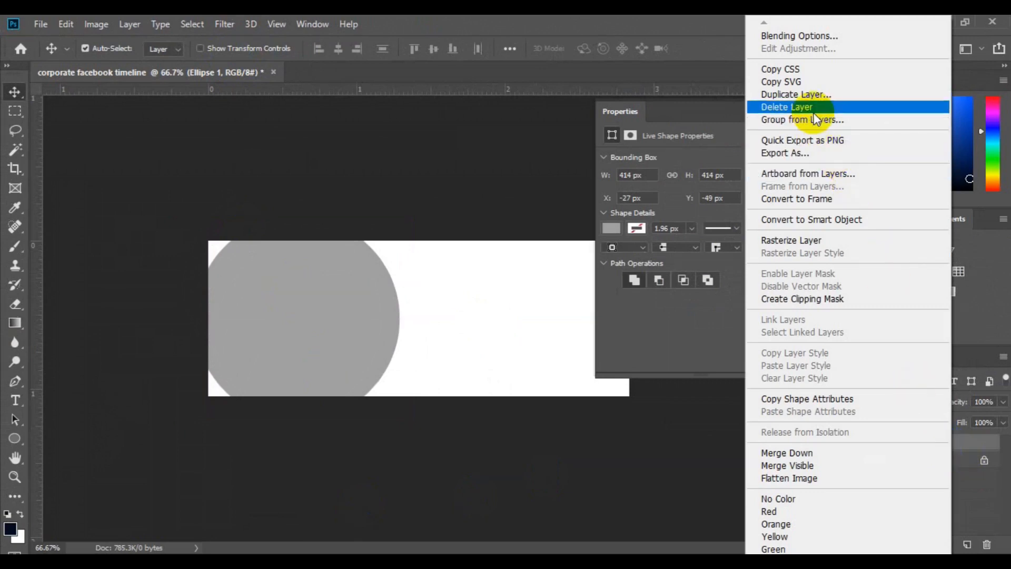
left_click(807, 93)
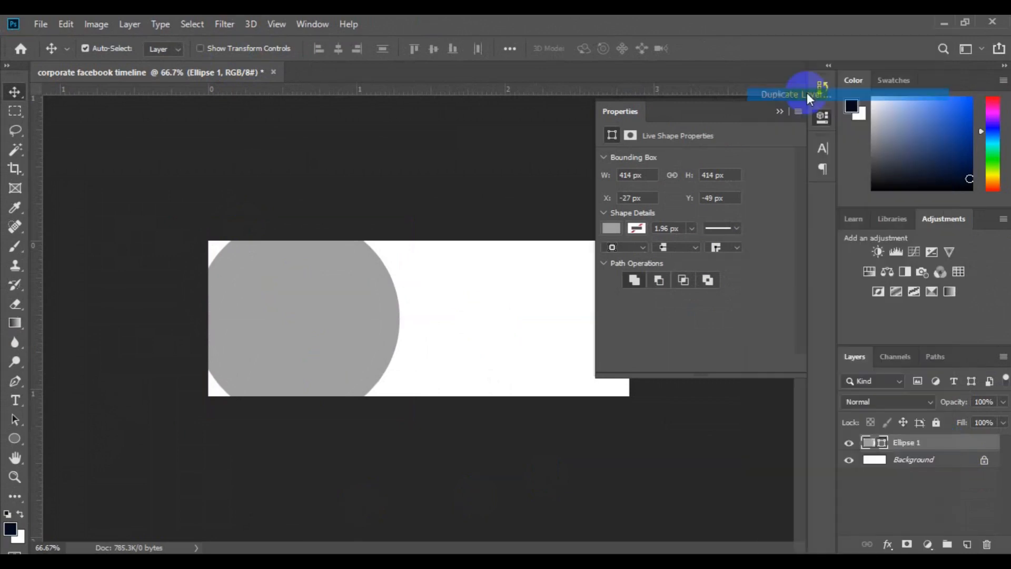
left_click(465, 171)
key("BackSpace")
key("BackSpace")
key("BackSpace")
key("BackSpace")
key("BackSpace")
key("BackSpace")
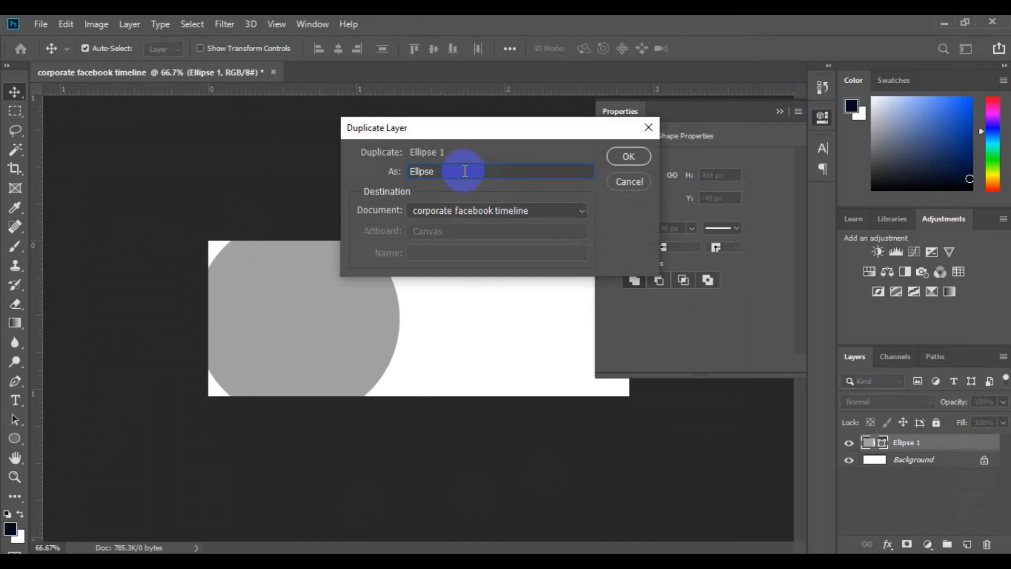
type("2")
left_click(627, 158)
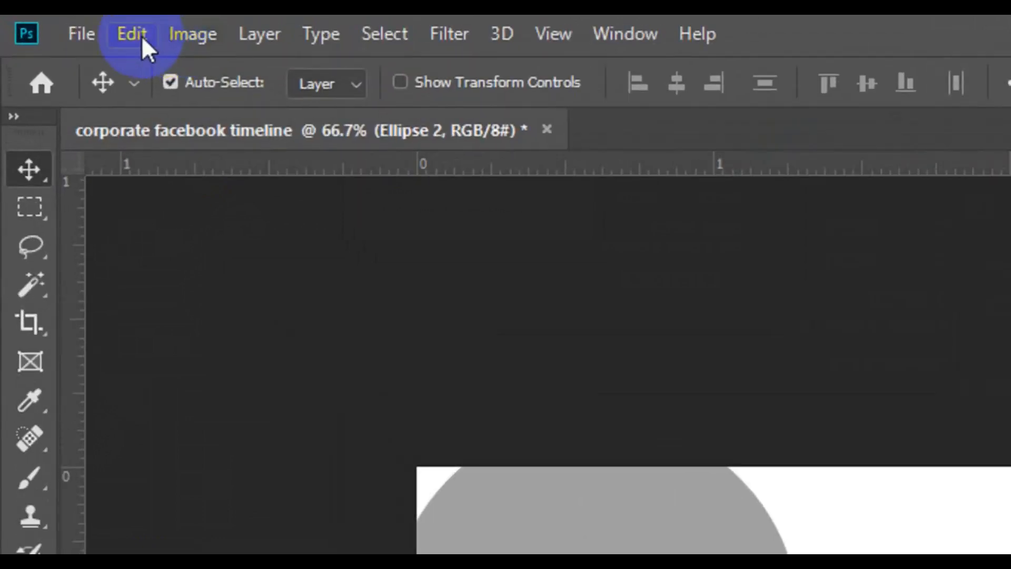
- Scale Ellipse 2 down proportionally from its center to about 68%, making it about 282 px in diameter
left_click(131, 35)
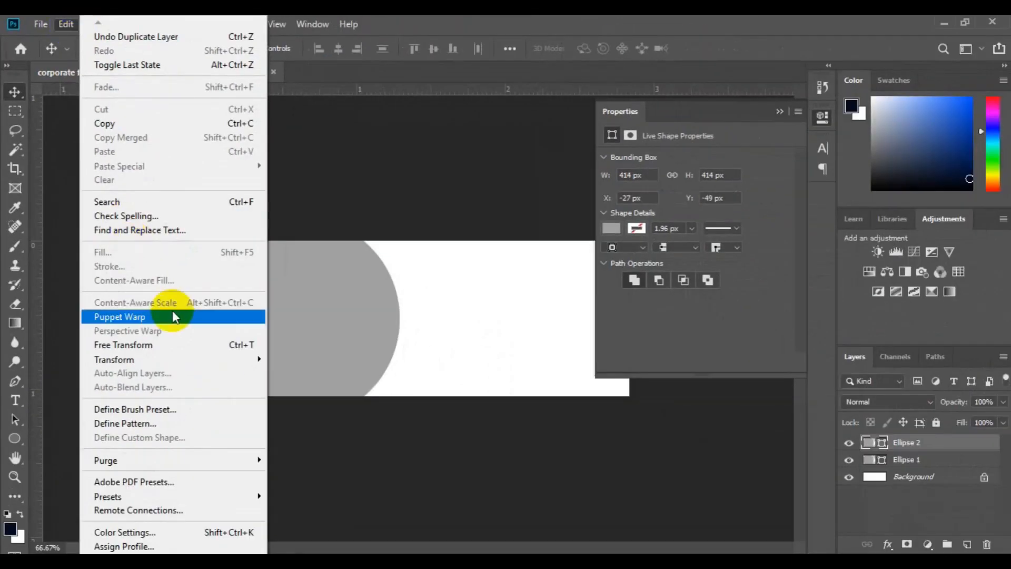
left_click(175, 344)
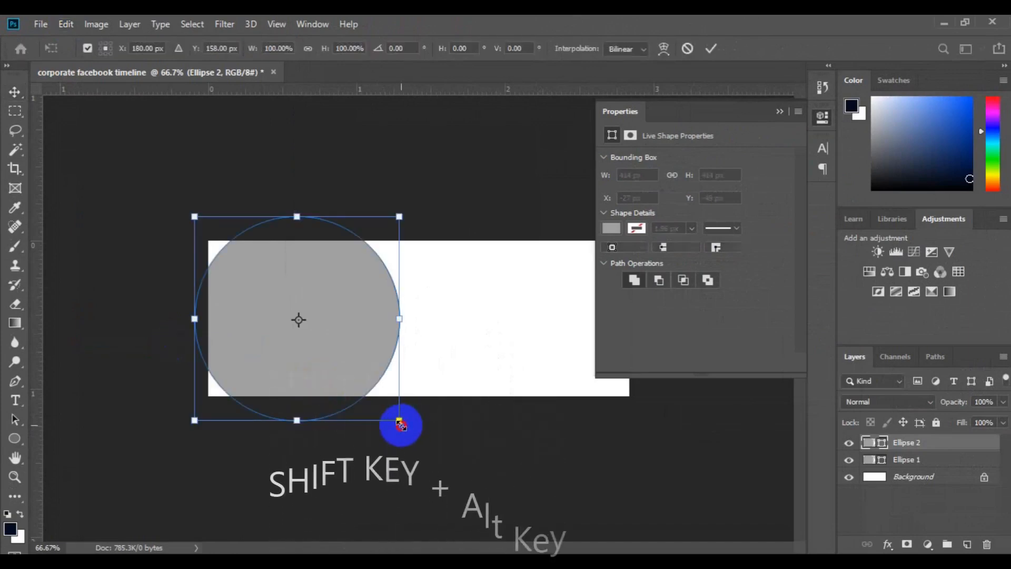
left_click_drag(395, 419, 367, 396)
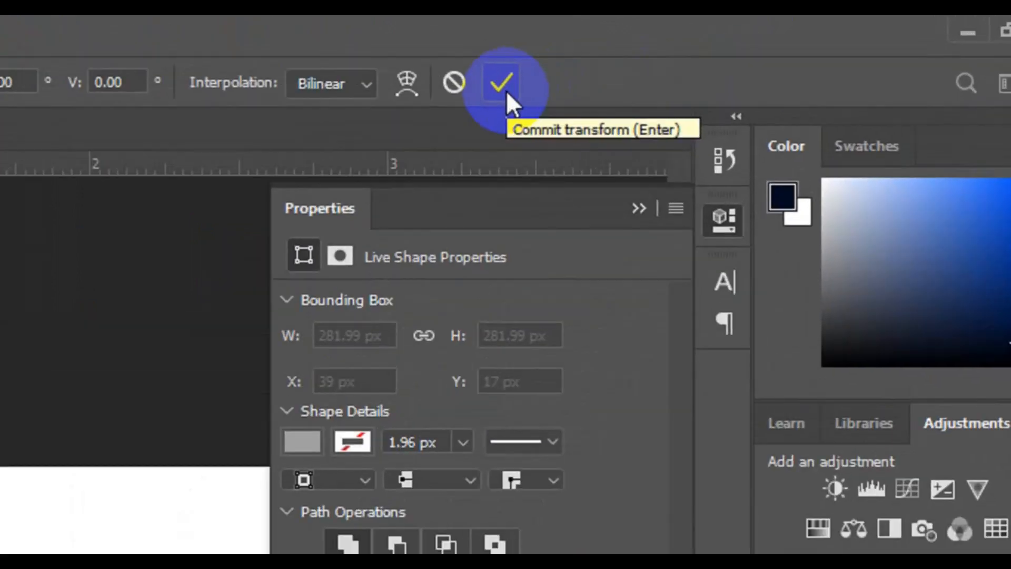
left_click(506, 90)
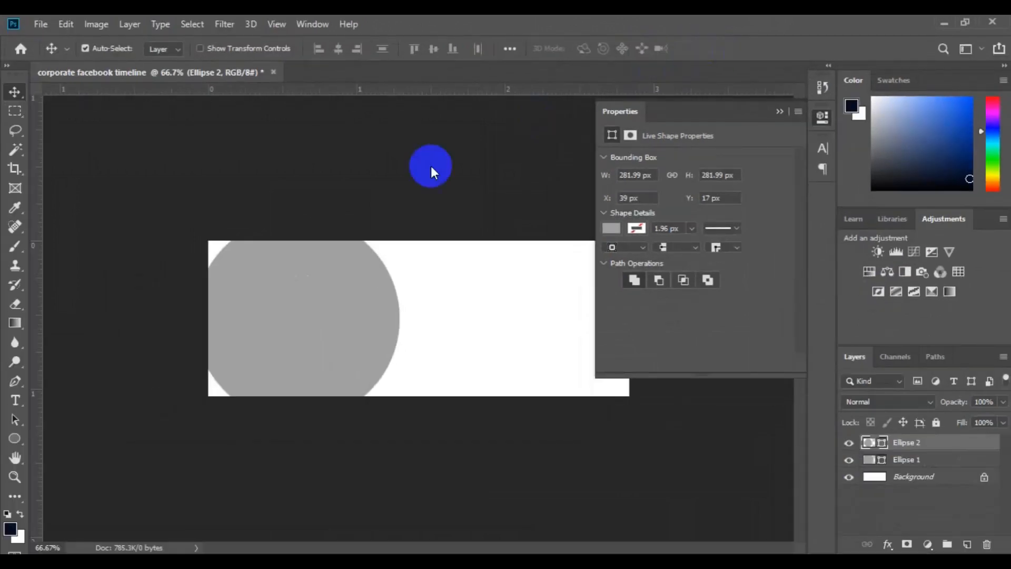
- Change the fill of Ellipse 2 to the Pastel Pea Green swatch
left_click(617, 230)
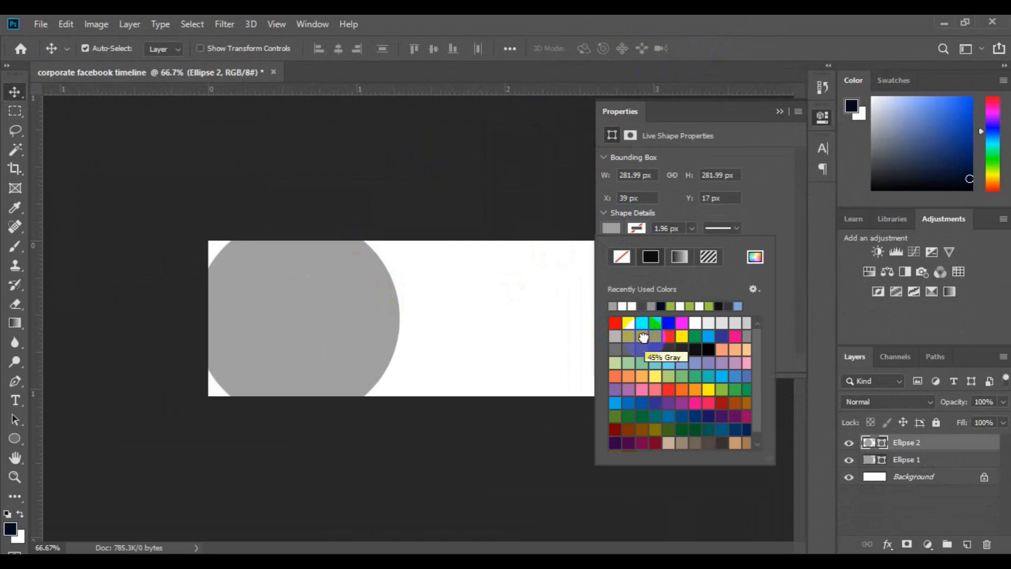
left_click(615, 363)
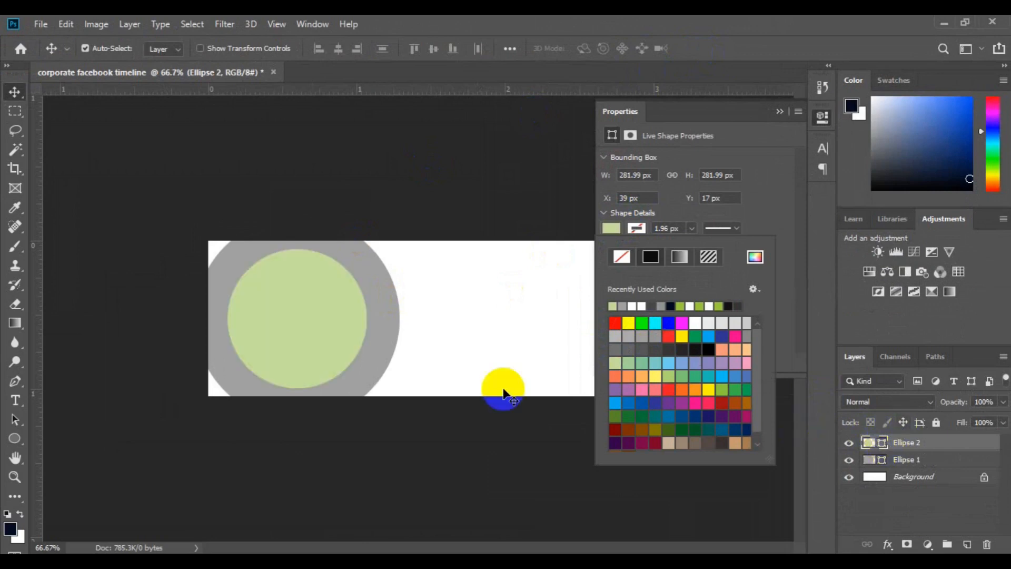
key("ctrl")
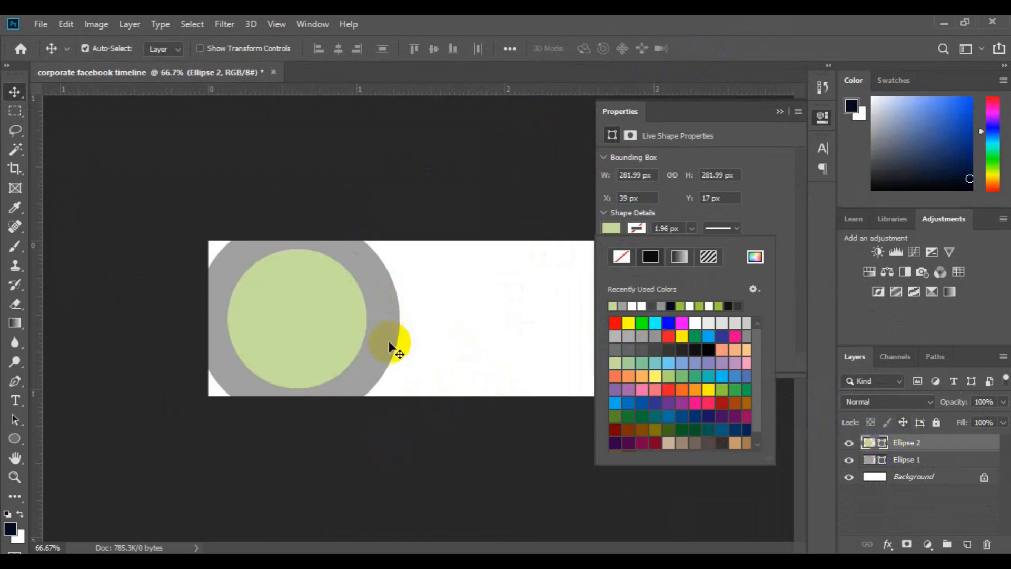
- Duplicate the large gray Ellipse 1 as Ellipse 3 and place the copy below Ellipse 1 in the layer order
left_click(383, 362)
left_click(383, 362)
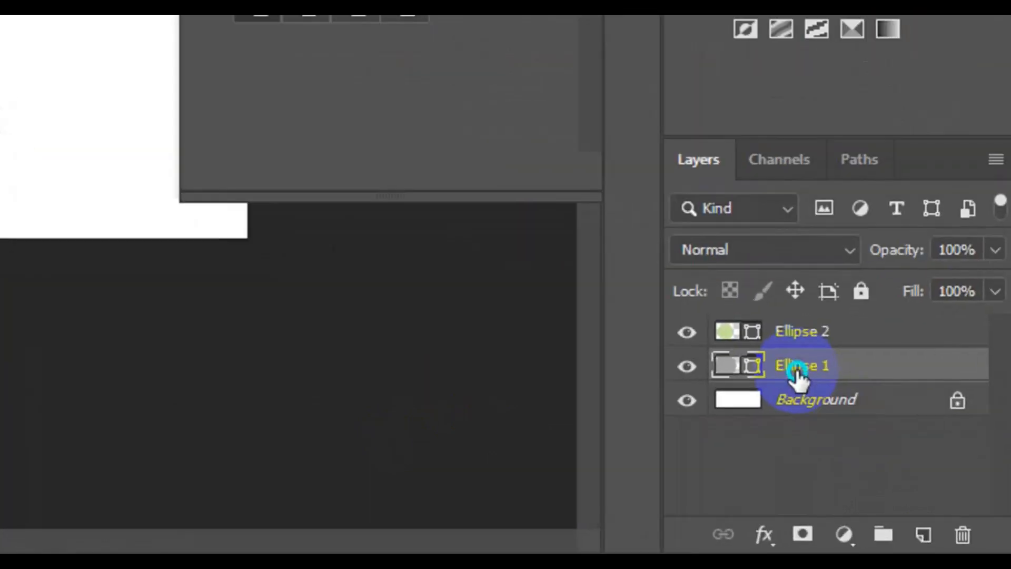
right_click(905, 464)
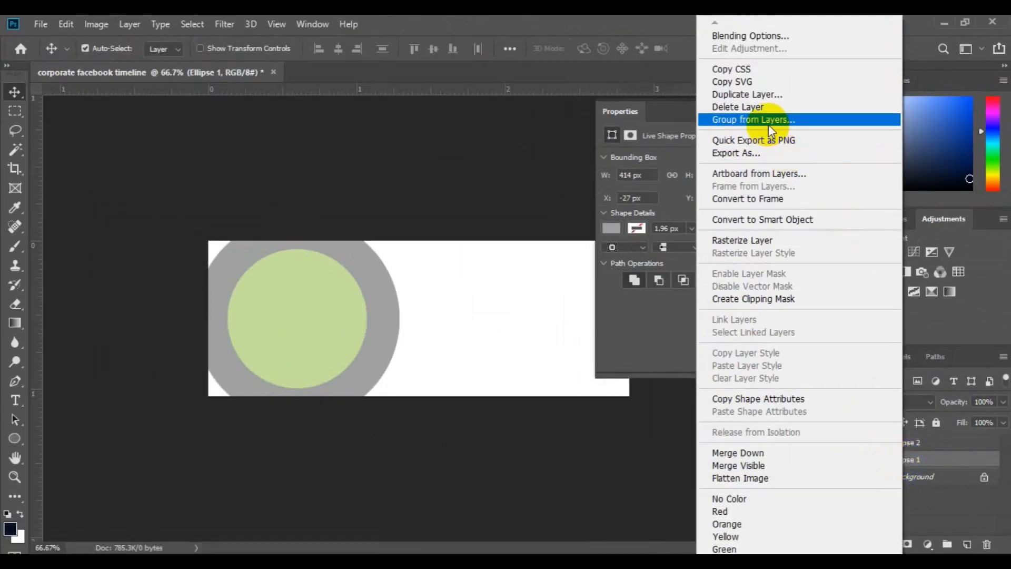
left_click(759, 96)
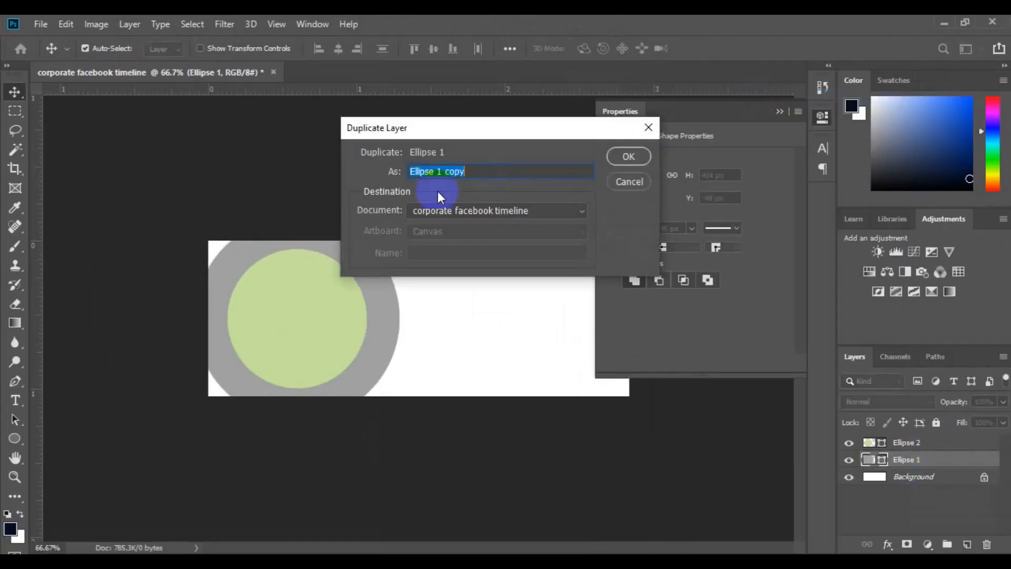
left_click(472, 176)
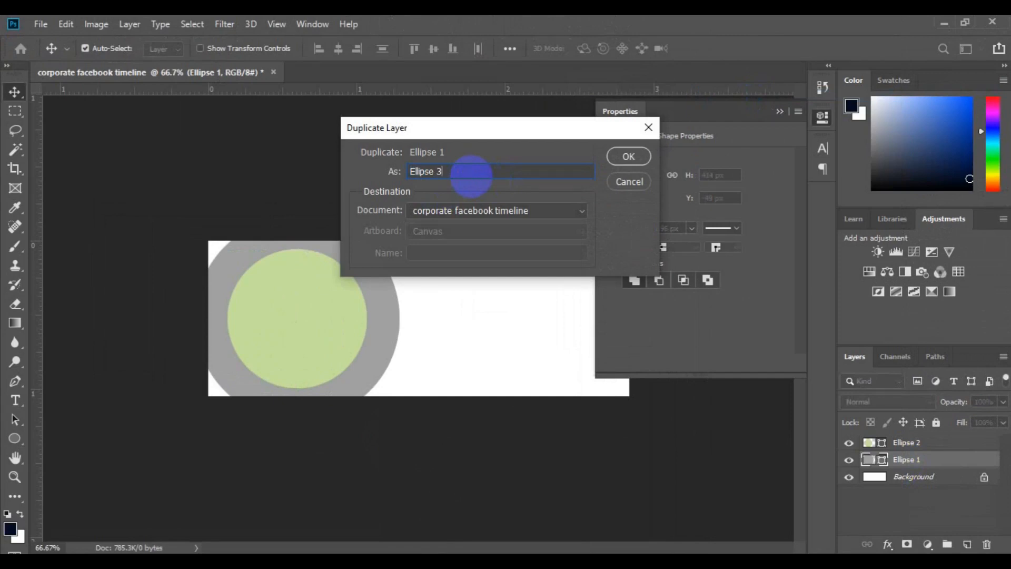
left_click(622, 161)
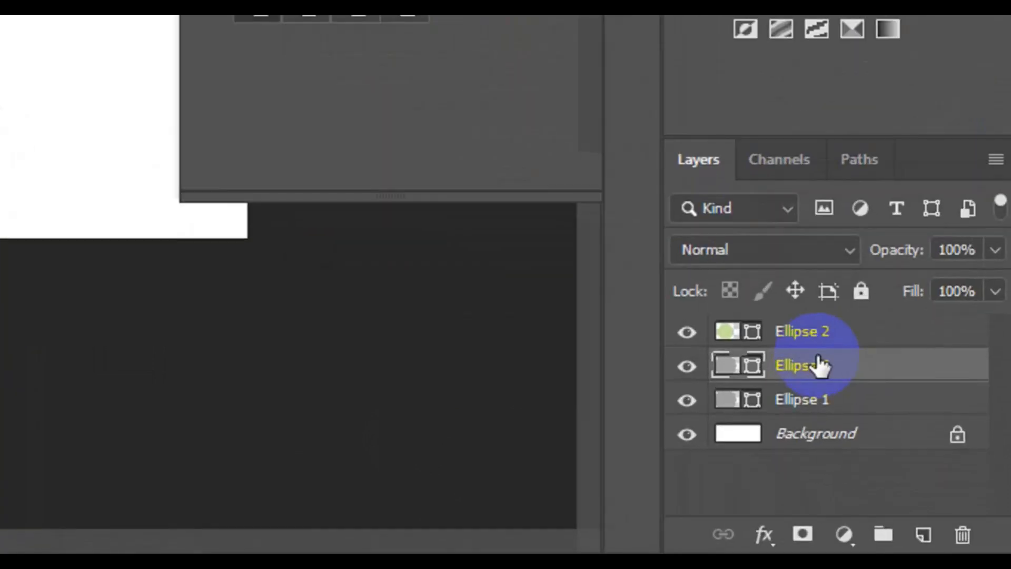
left_click_drag(821, 365, 836, 410)
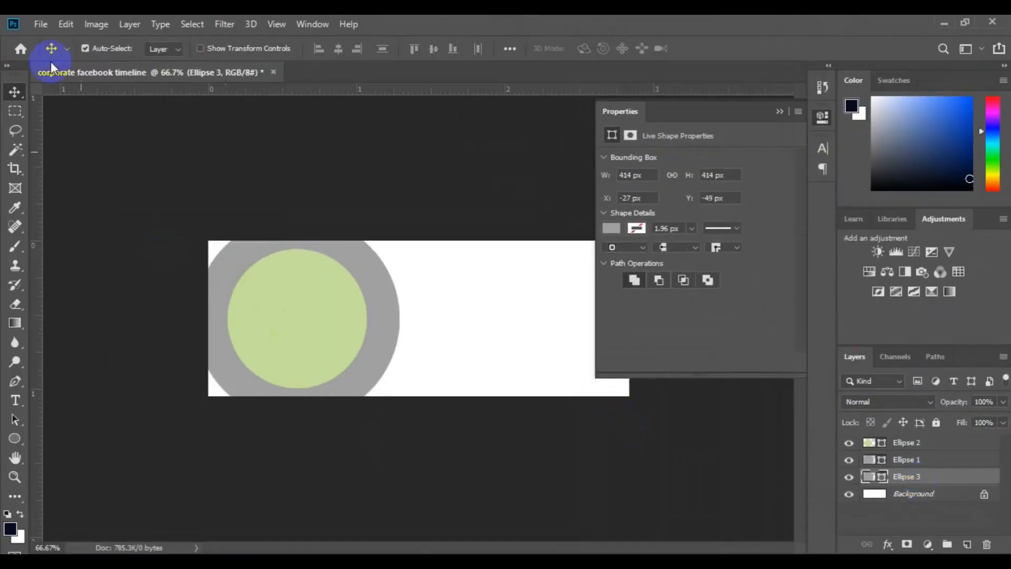
- Move Ellipse 3 with Free Transform to a center of about X 610 px, Y 407 px, overlapping the canvas's bottom edge
left_click(68, 30)
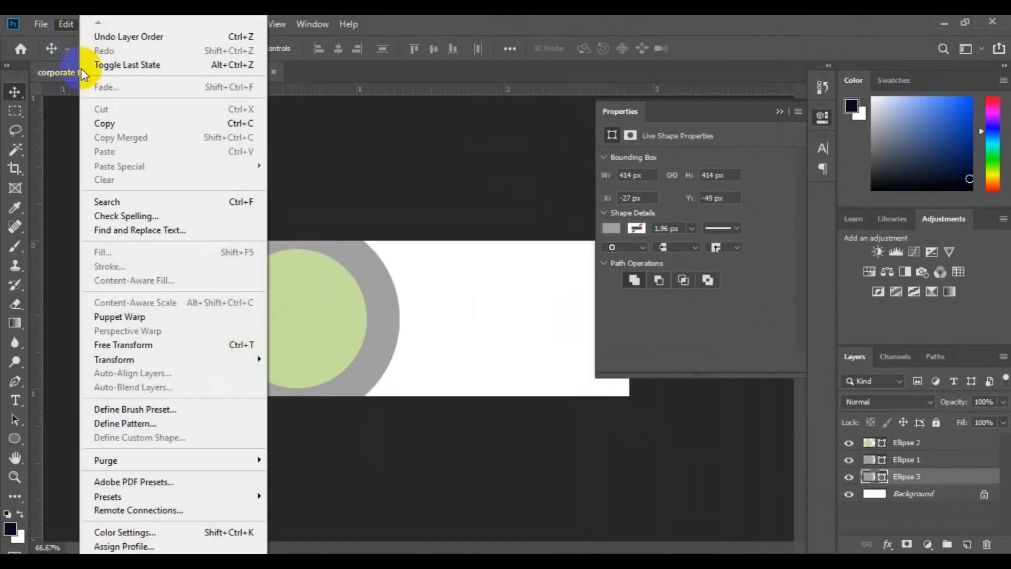
left_click(190, 343)
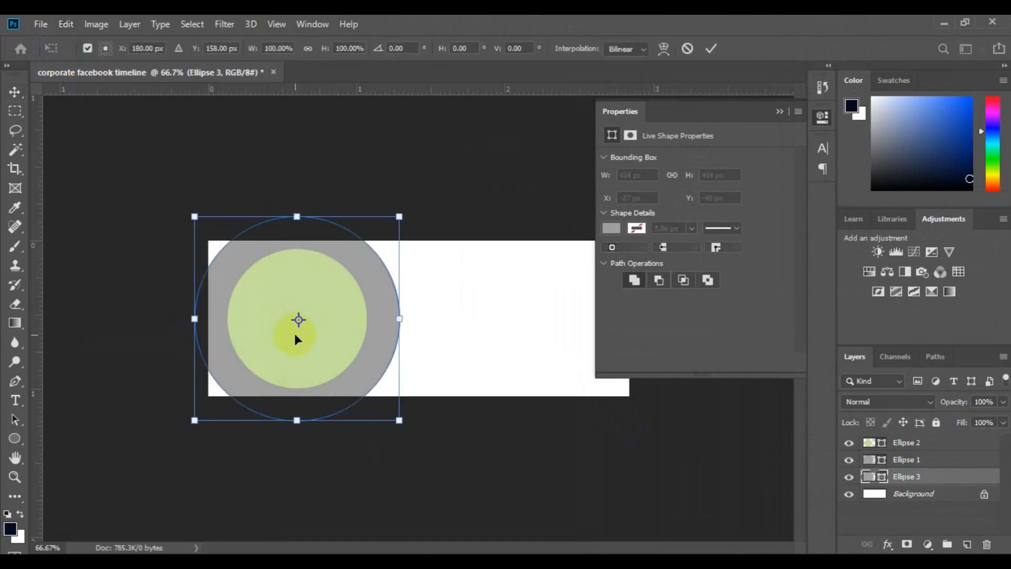
left_click_drag(296, 336, 511, 456)
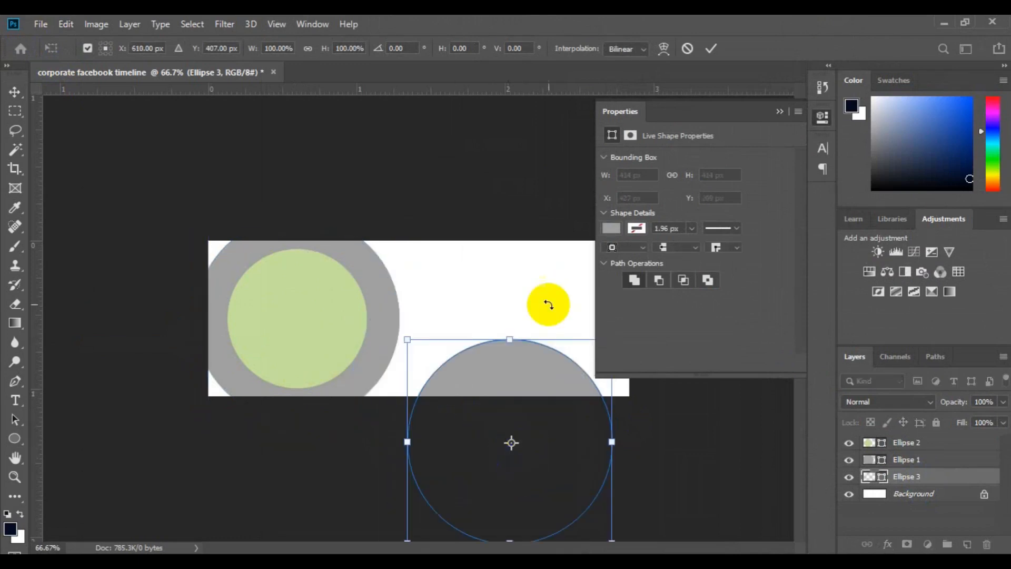
left_click(707, 47)
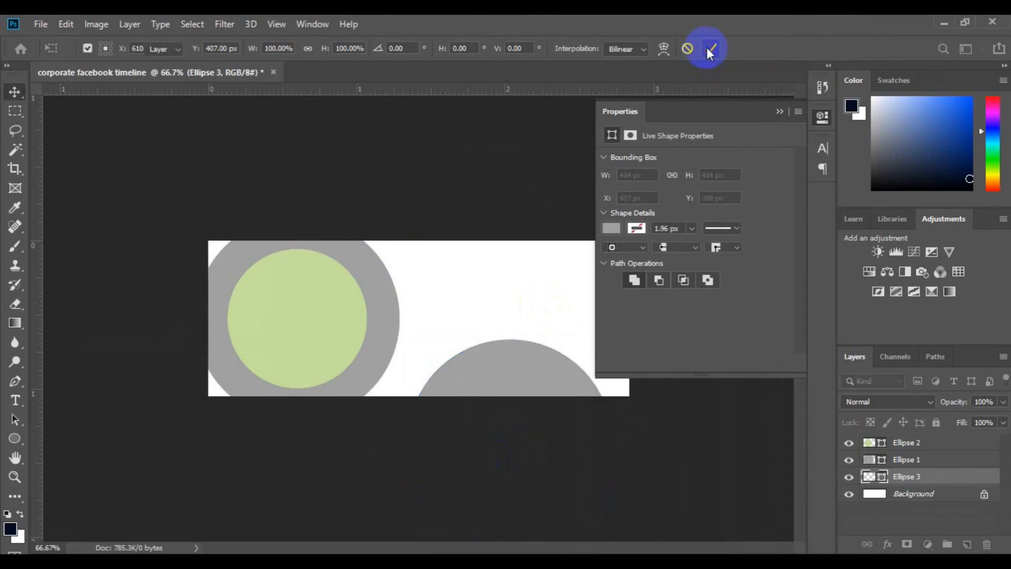
left_click(780, 112)
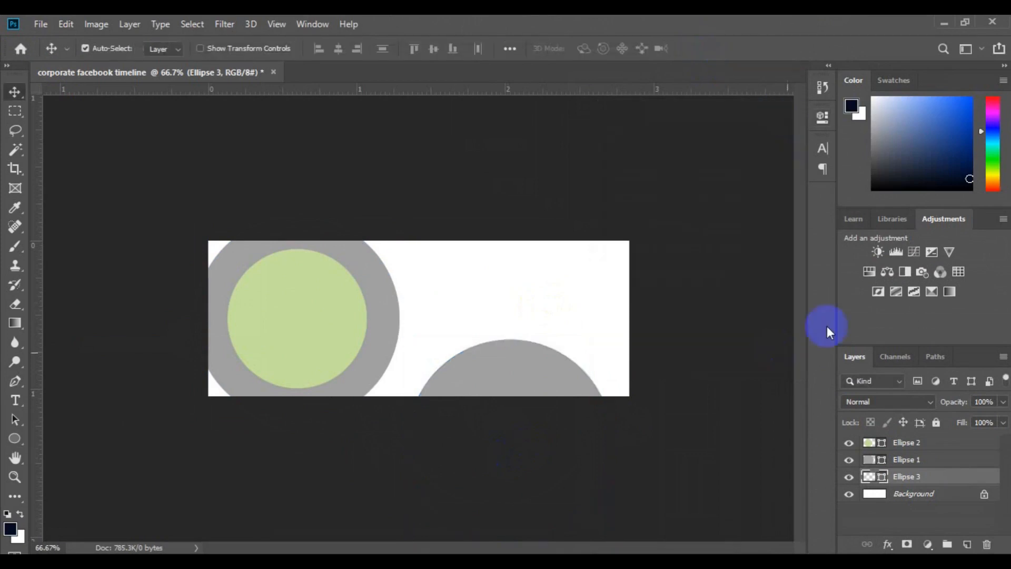
- Duplicate Ellipse 3 within the same document and name the copy Ellipse 4
right_click(908, 479)
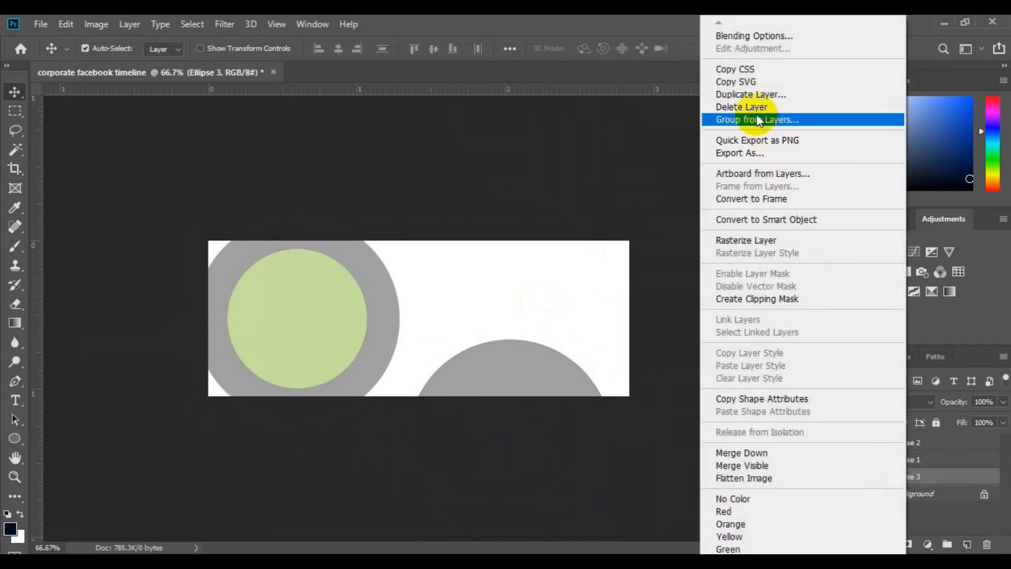
left_click(755, 100)
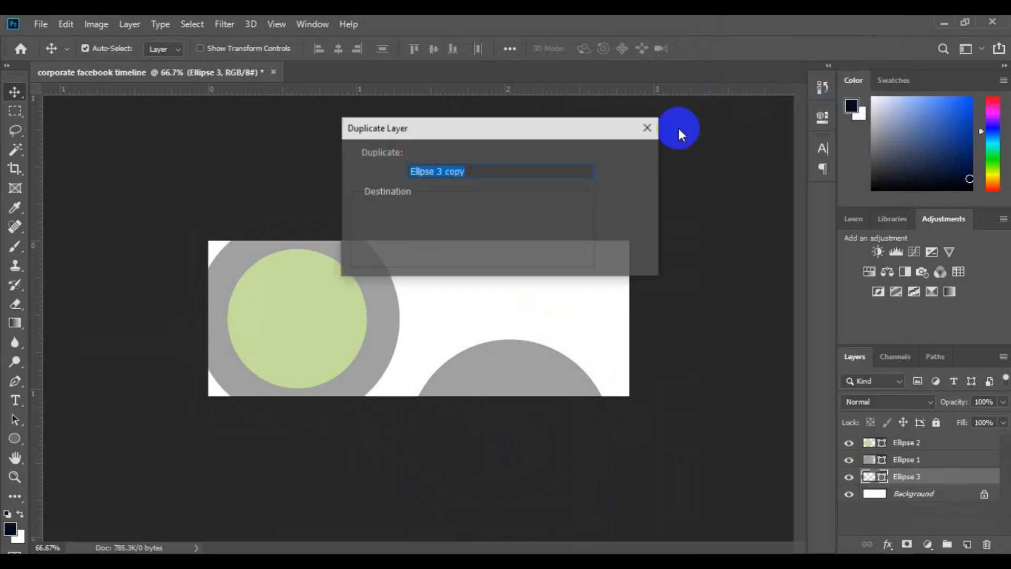
left_click(519, 168)
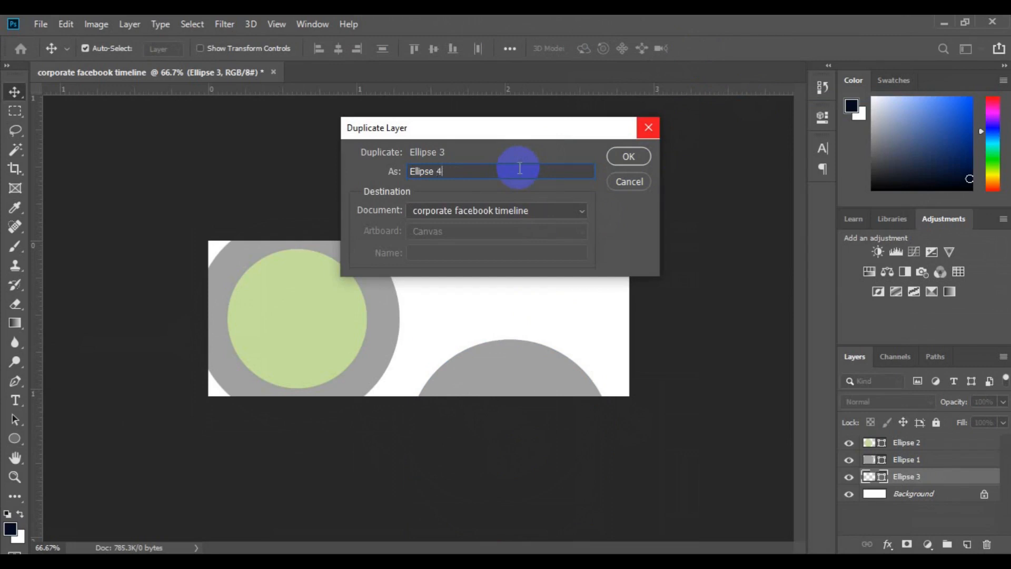
left_click(628, 157)
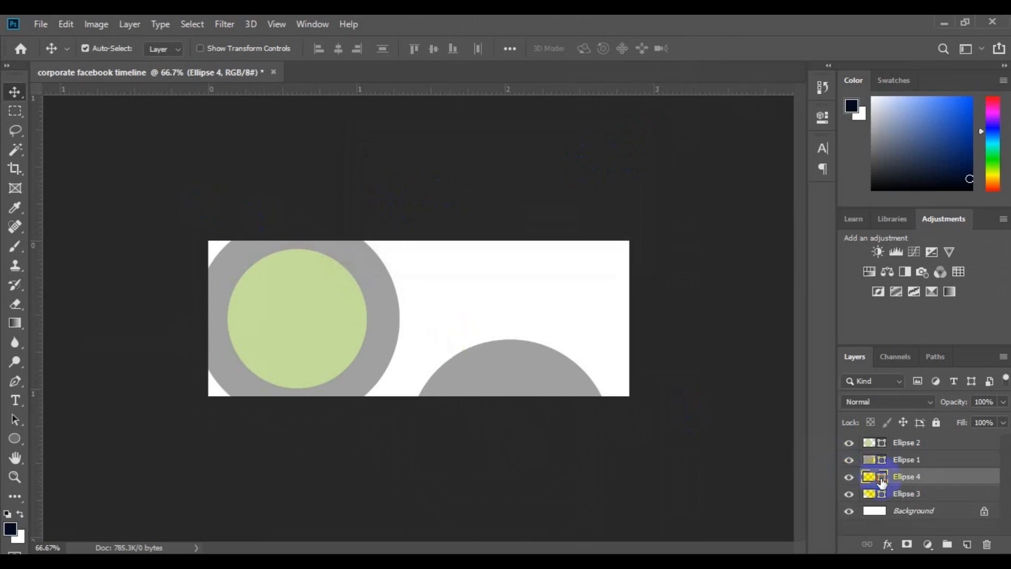
- Set the fill color of Ellipse 4 to dark gray 403b3b
double_click(881, 478)
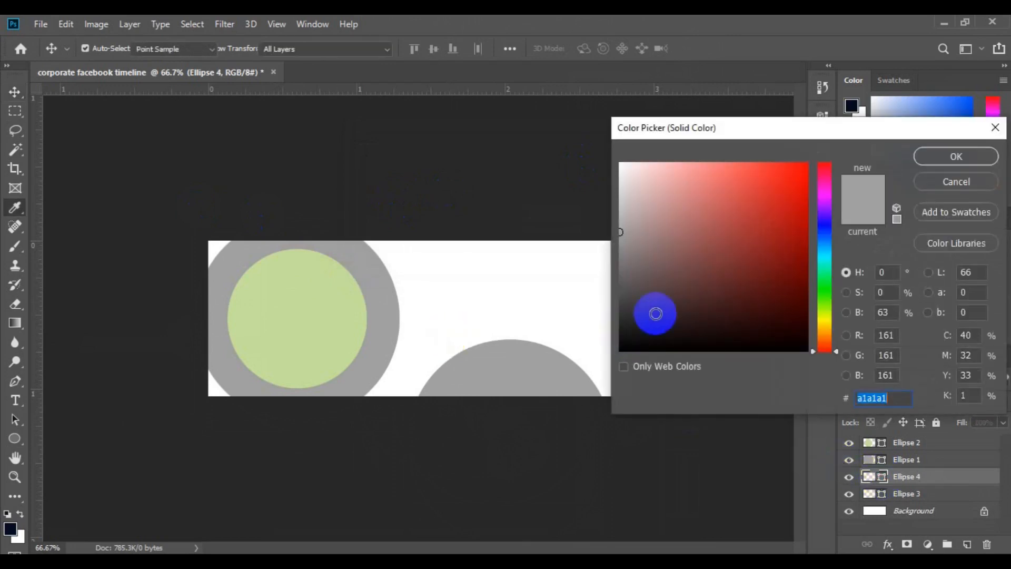
left_click(633, 304)
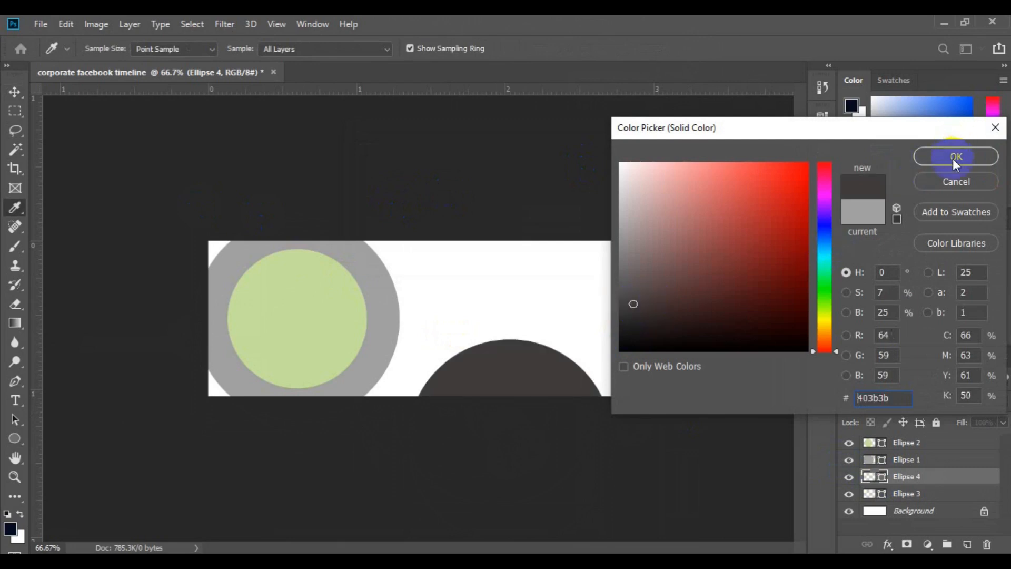
key("Return")
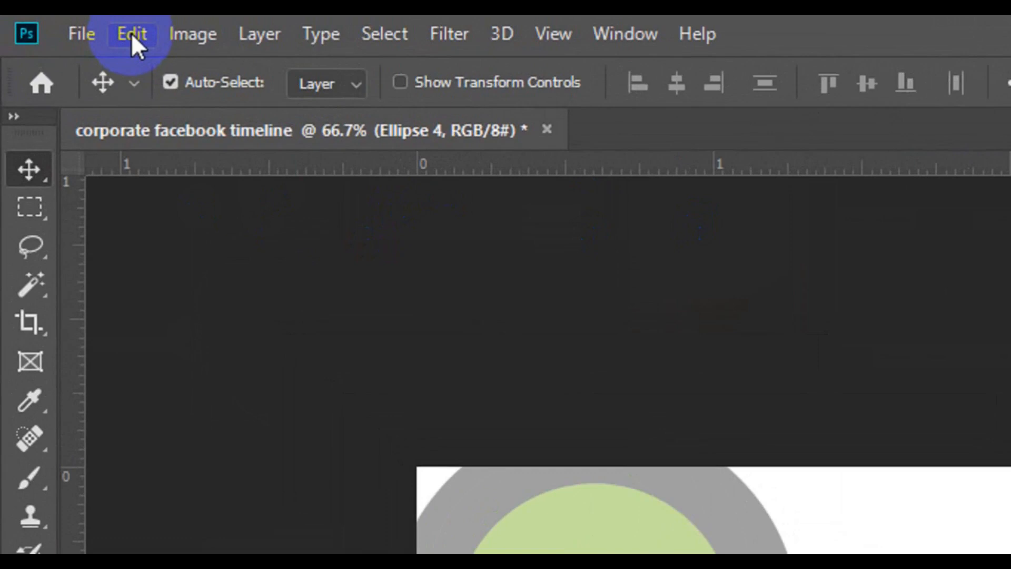
- Scale Ellipse 4 down proportionally from its center, leaving a gray ring of Ellipse 3 around it
left_click(131, 33)
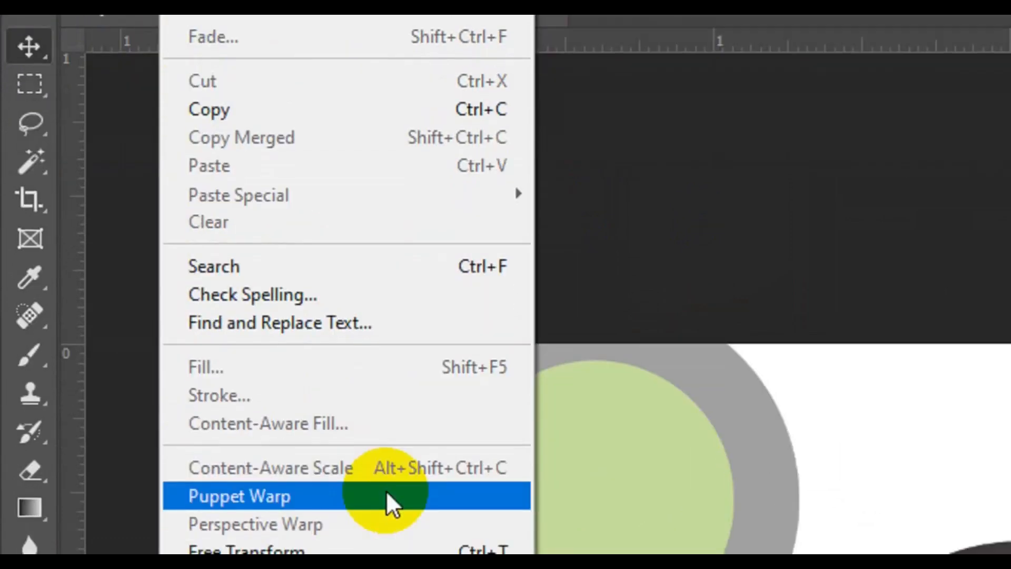
left_click(377, 551)
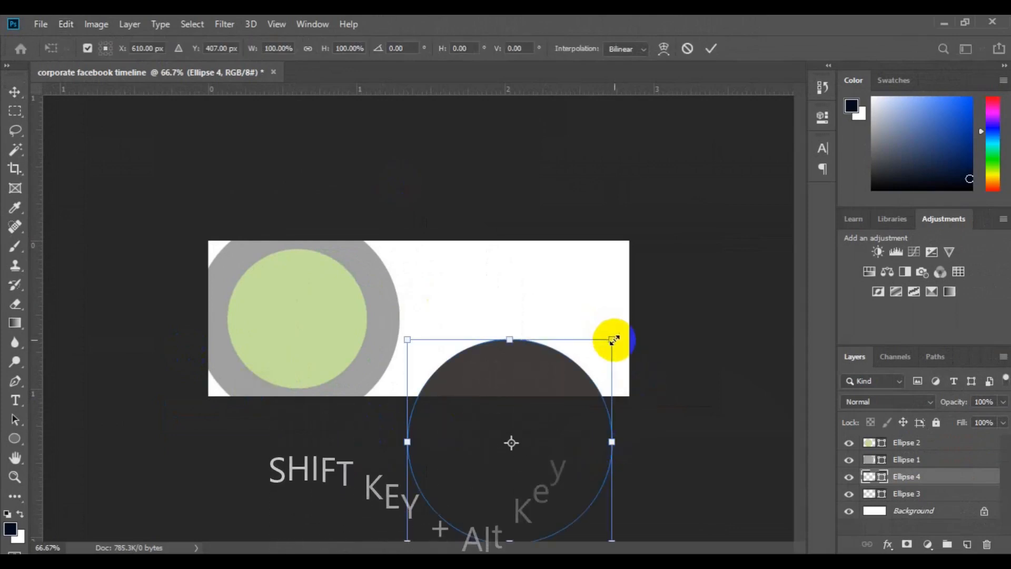
left_click_drag(613, 340, 591, 379)
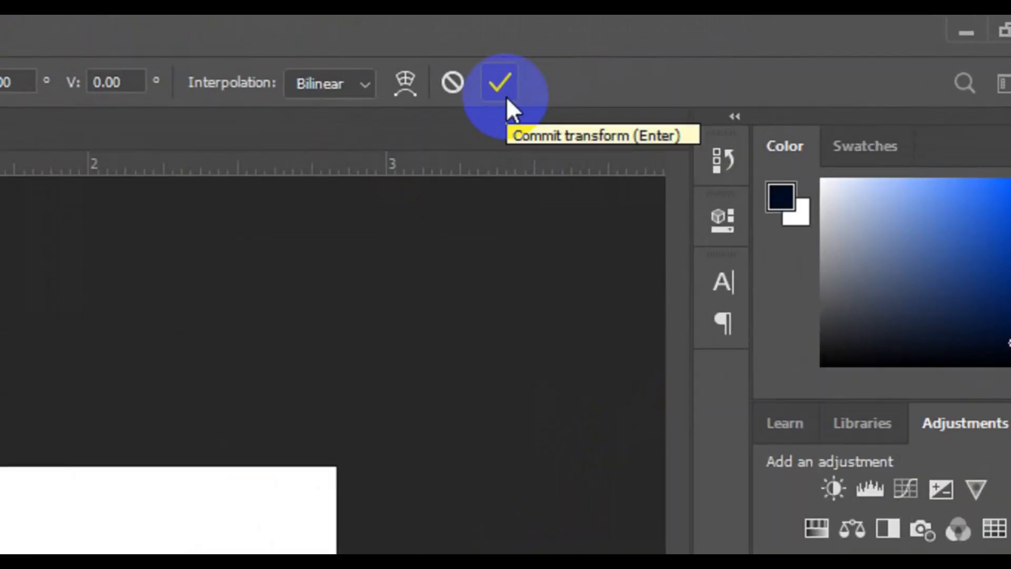
left_click(507, 97)
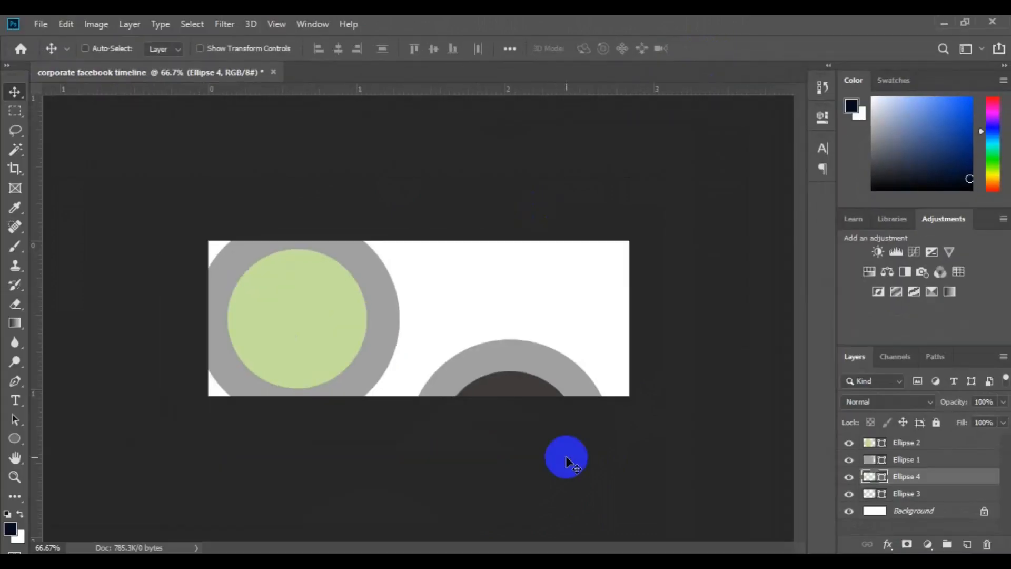
- Set the fill color of Ellipse 4 to bright blue 1bbceb
key("ctrl")
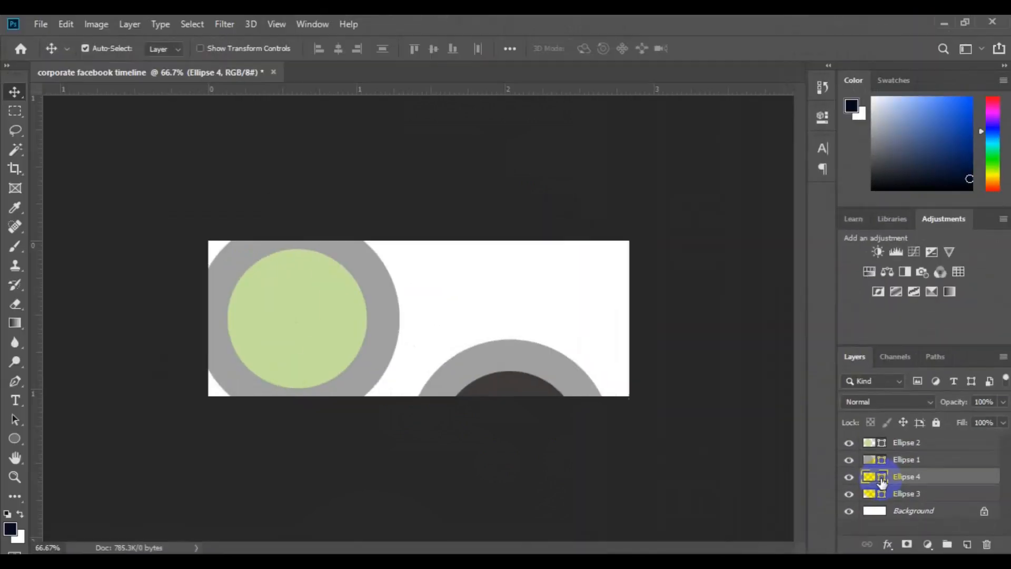
double_click(881, 477)
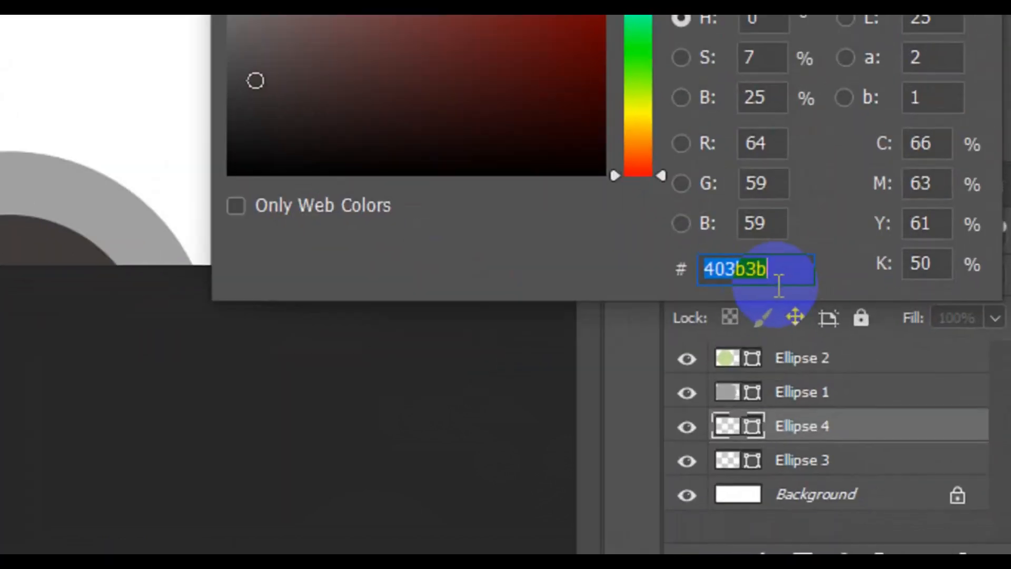
key("ctrl+v")
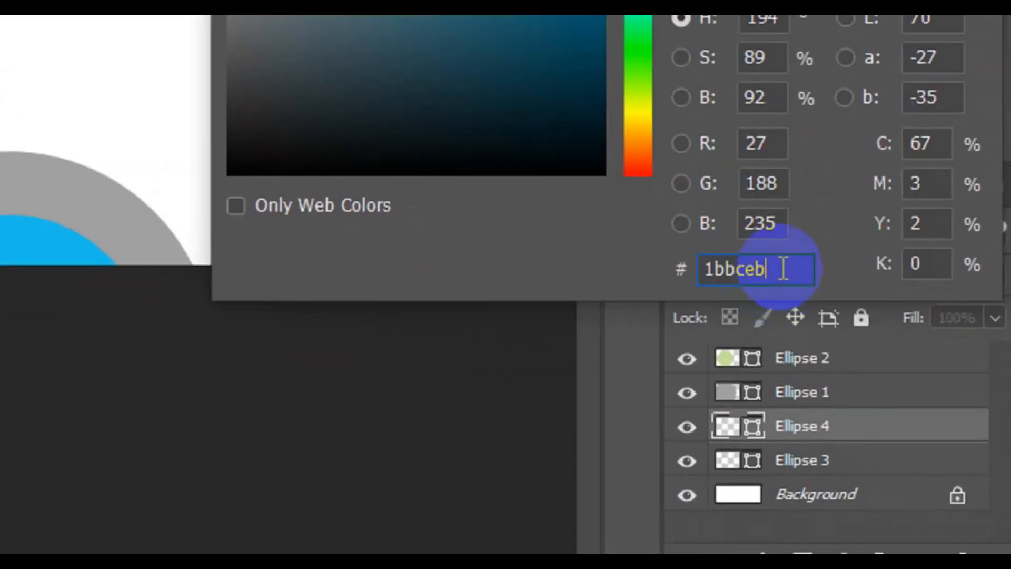
left_click_drag(783, 269, 676, 285)
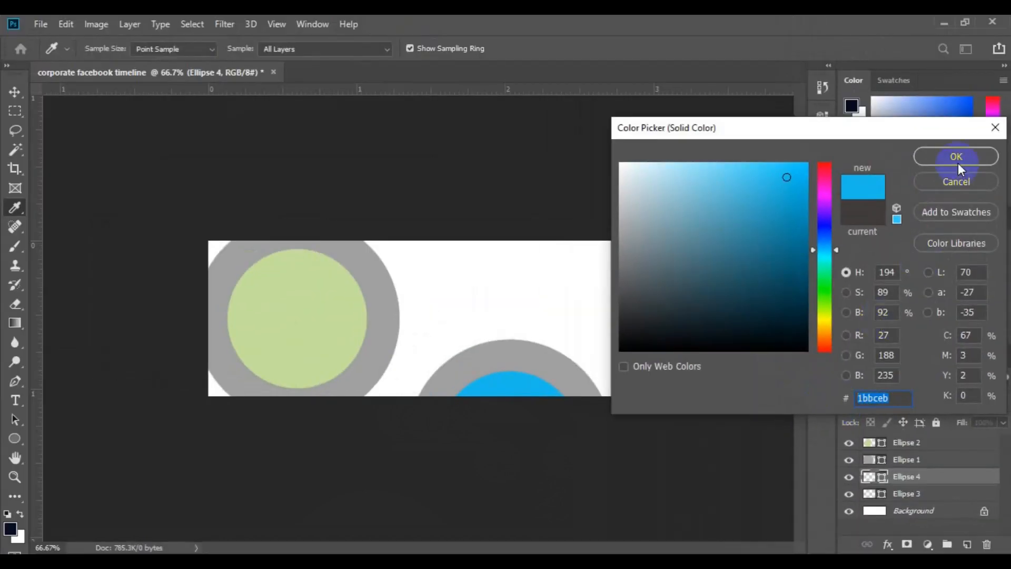
left_click(957, 158)
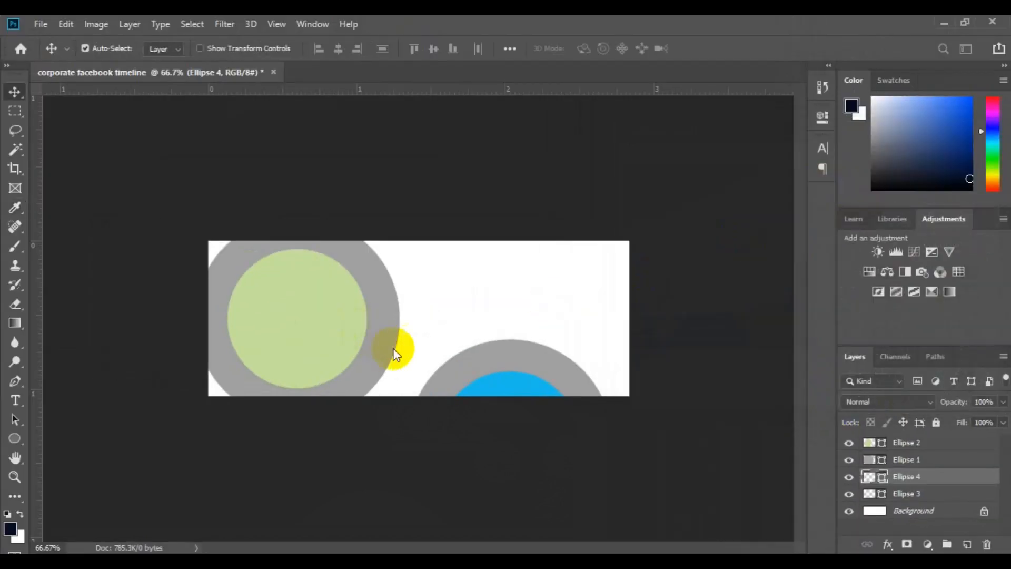
- Recolor Ellipse 1, the ring around the green circle, with the blue sampled from Ellipse 4
left_click(388, 342)
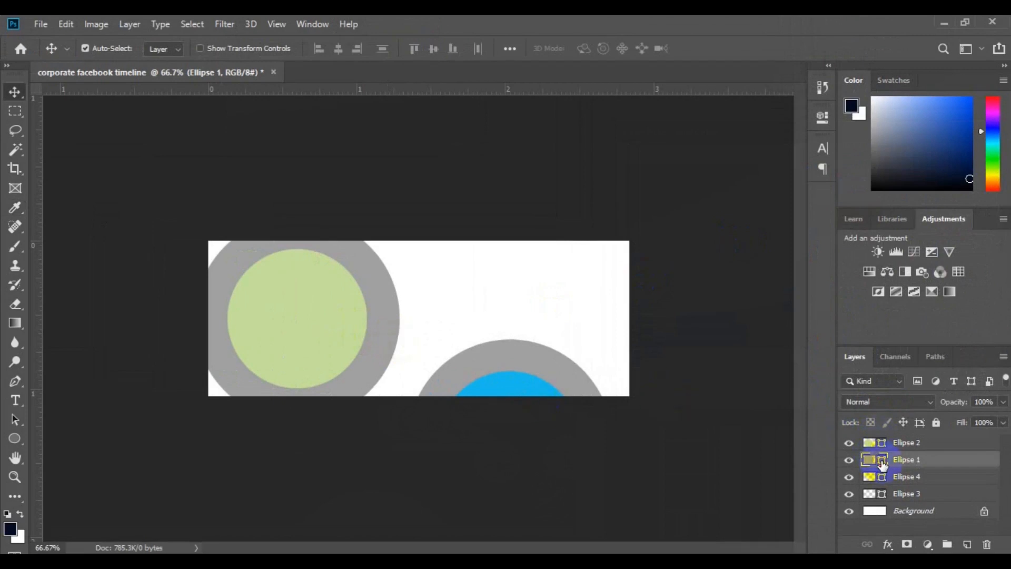
double_click(882, 459)
left_click(518, 377)
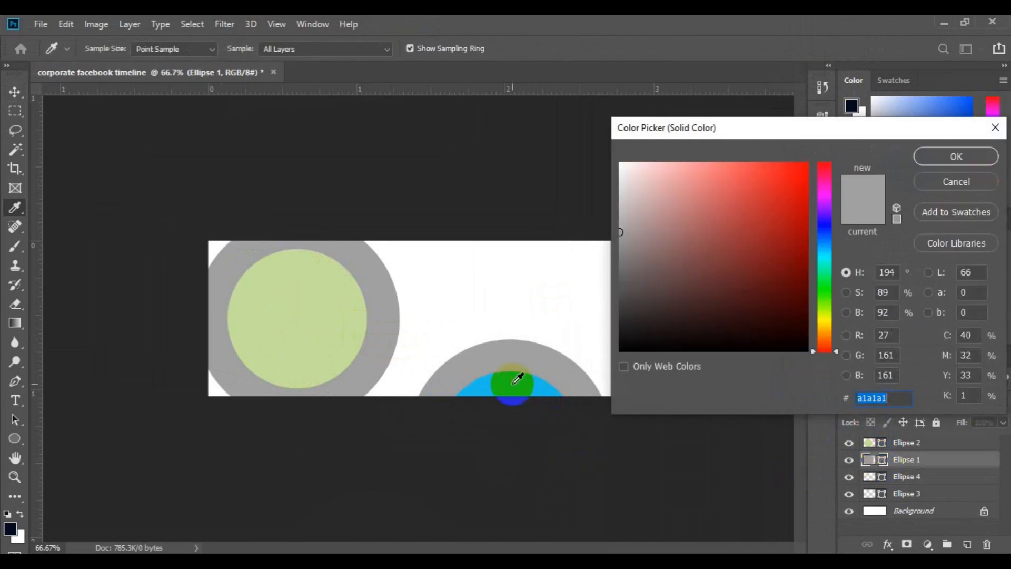
left_click(516, 389)
left_click(955, 157)
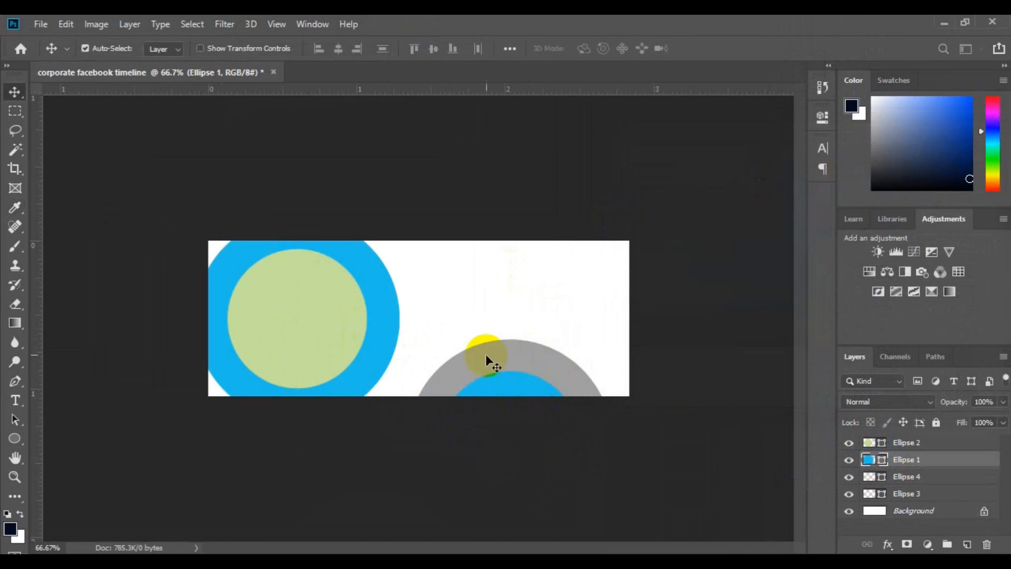
- Set the fill color of Ellipse 3, the outer ring at the canvas's bottom edge, to light gray e2eaed
left_click(486, 355)
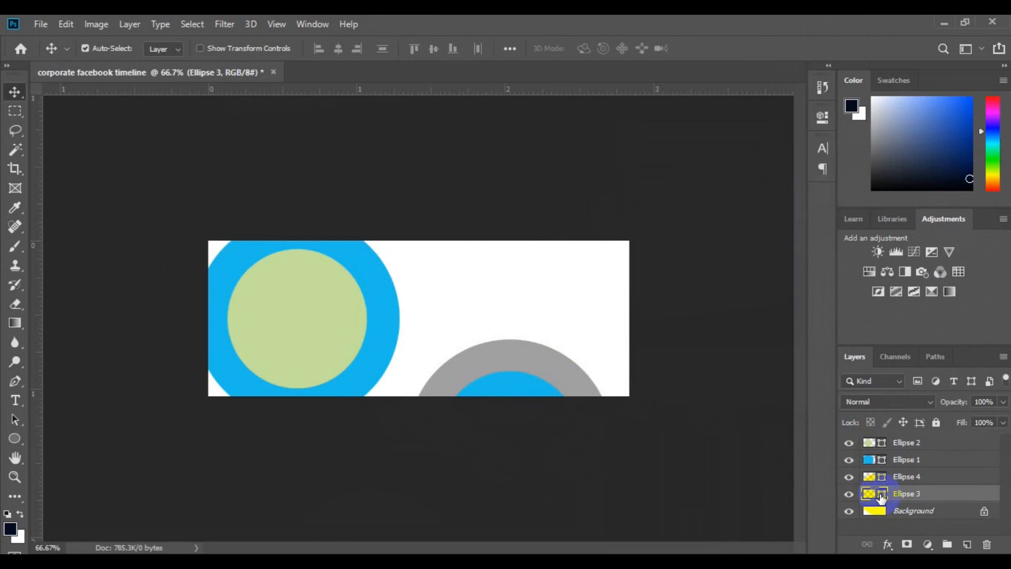
double_click(881, 498)
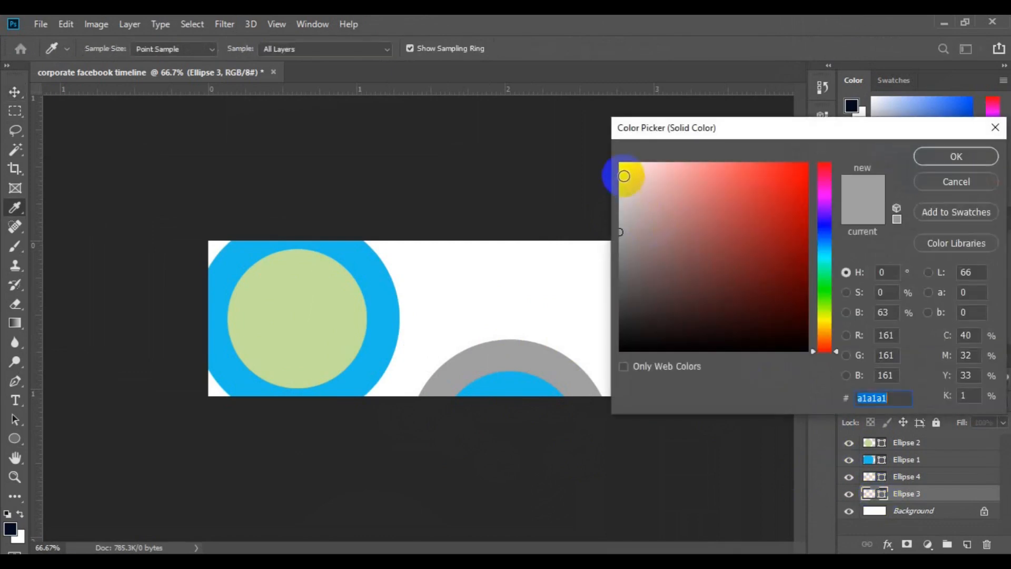
left_click(624, 175)
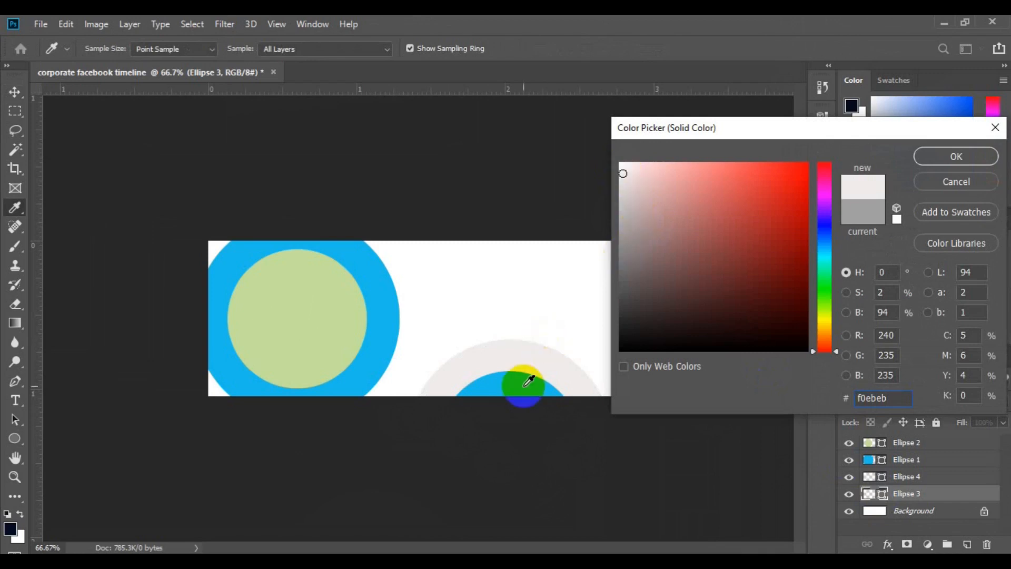
left_click(523, 384)
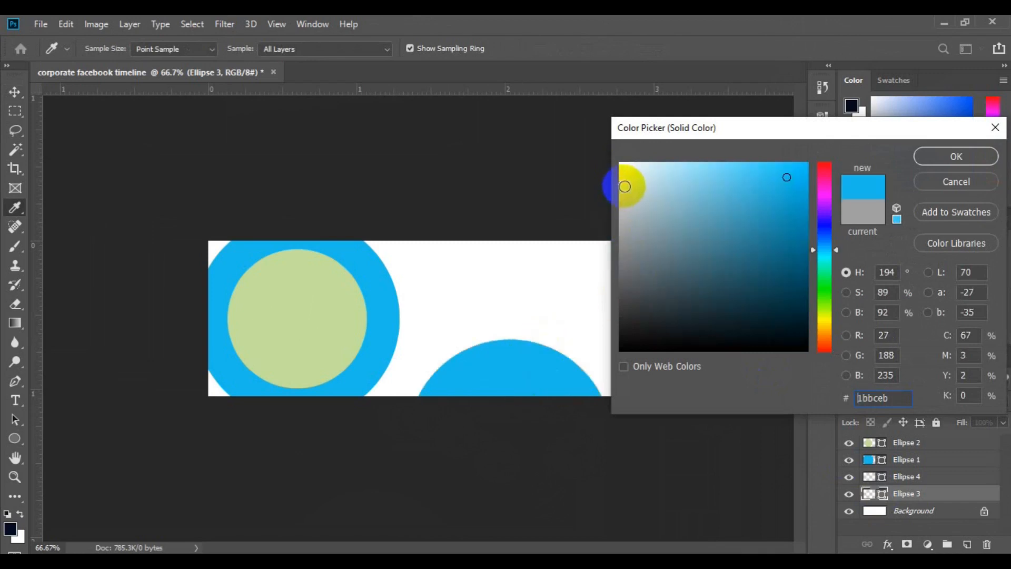
left_click(625, 185)
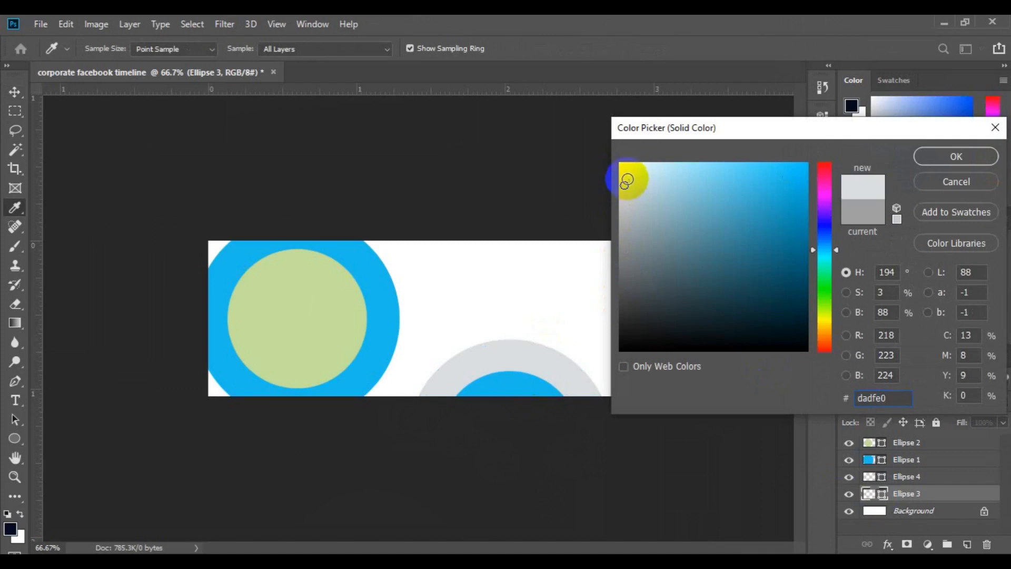
left_click(629, 176)
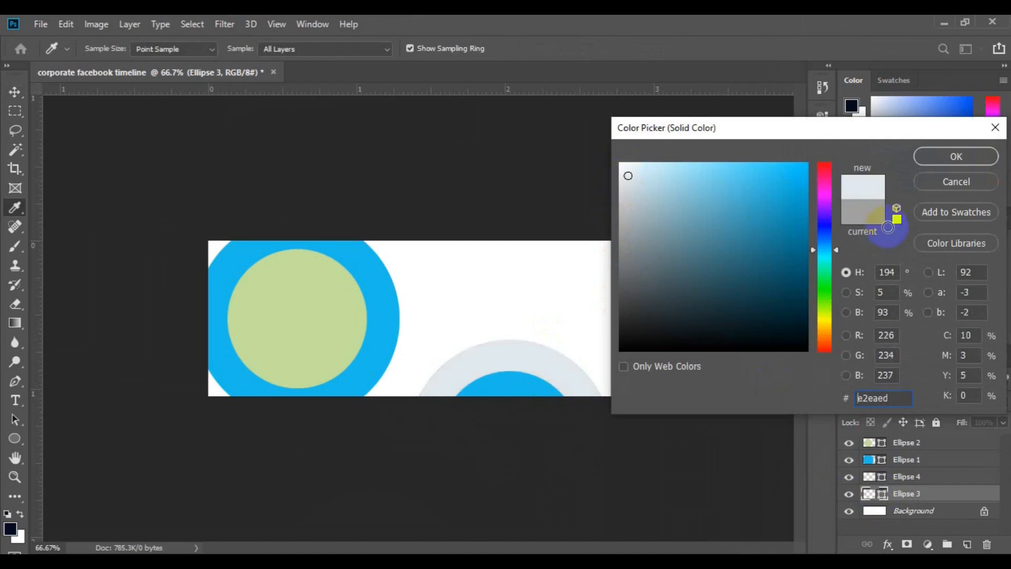
left_click(950, 162)
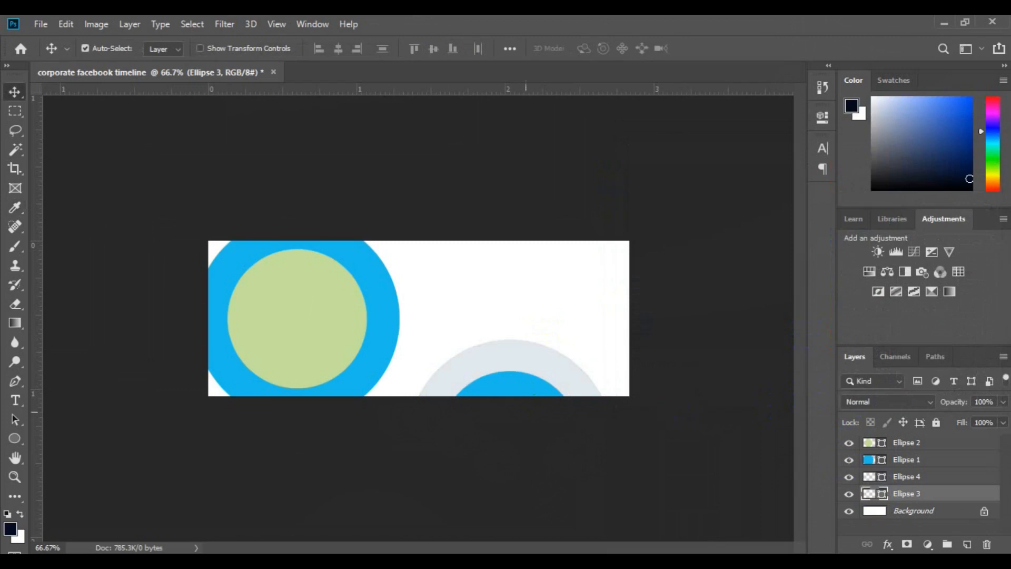
- Place the photo ff10 as an embedded image directly above Ellipse 2 and position it over the green circle
left_click(294, 331)
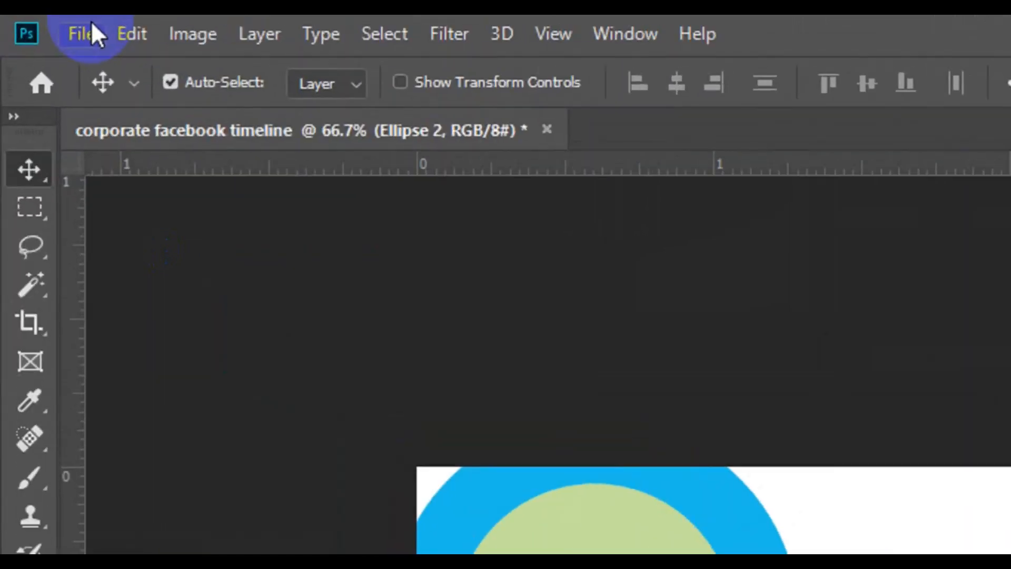
left_click(61, 24)
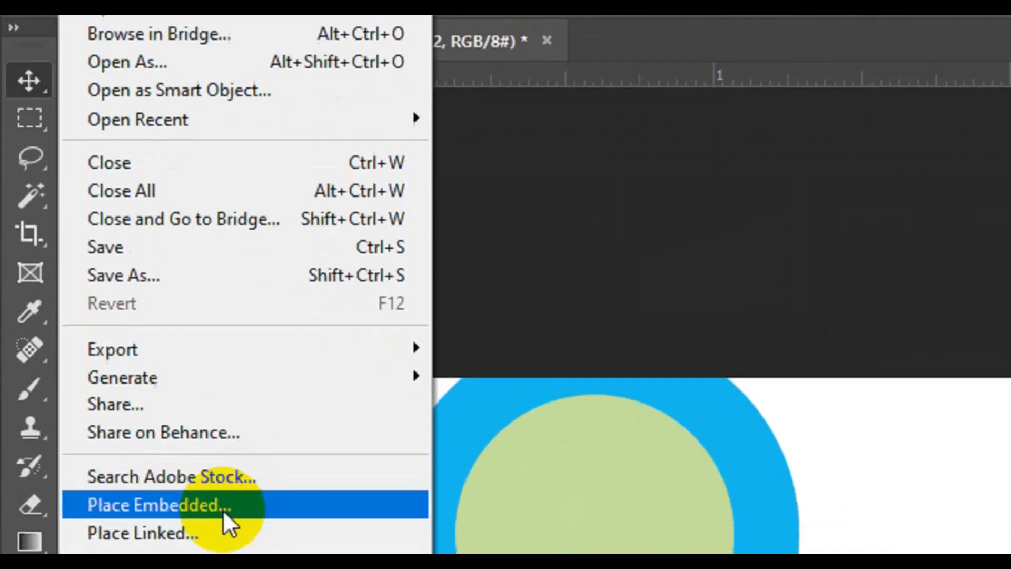
left_click(222, 420)
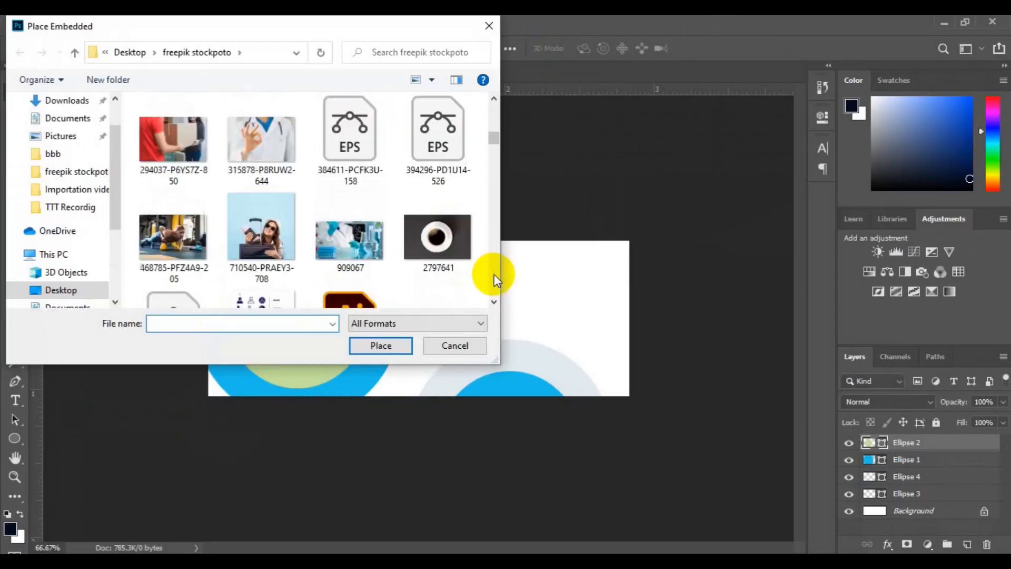
left_click(494, 274)
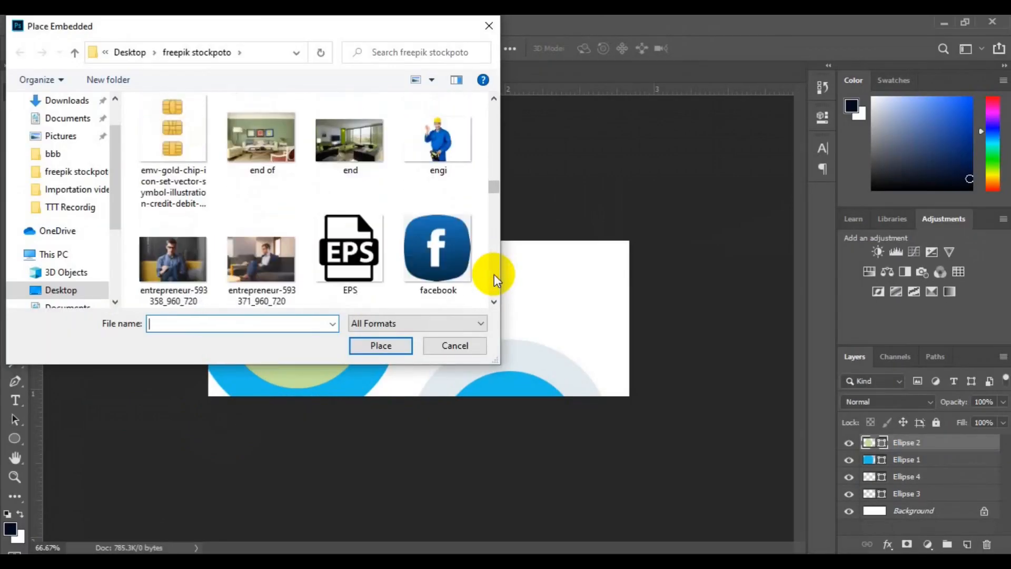
left_click_drag(491, 193, 491, 194)
left_click(350, 168)
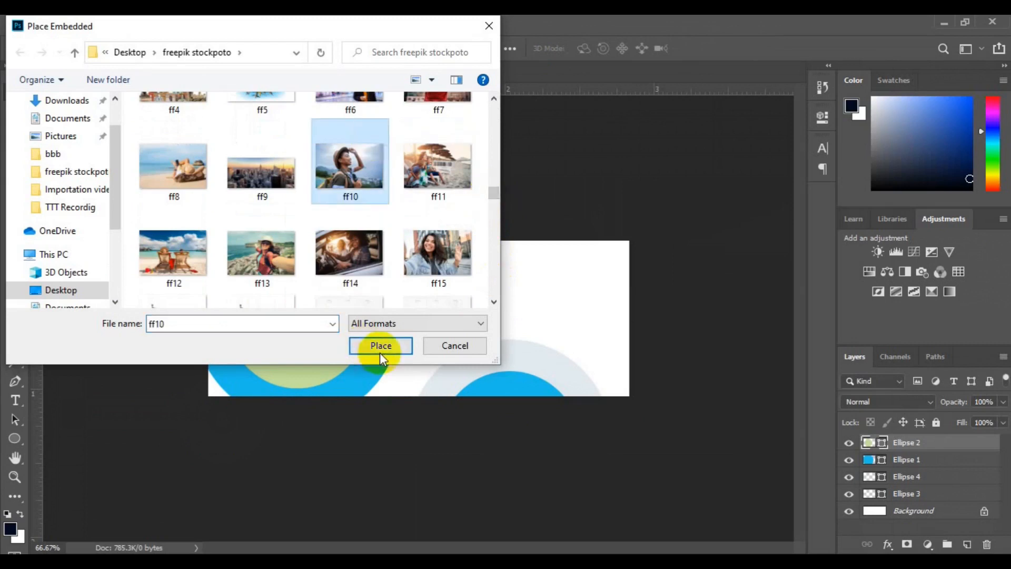
left_click(381, 345)
left_click_drag(404, 361, 327, 364)
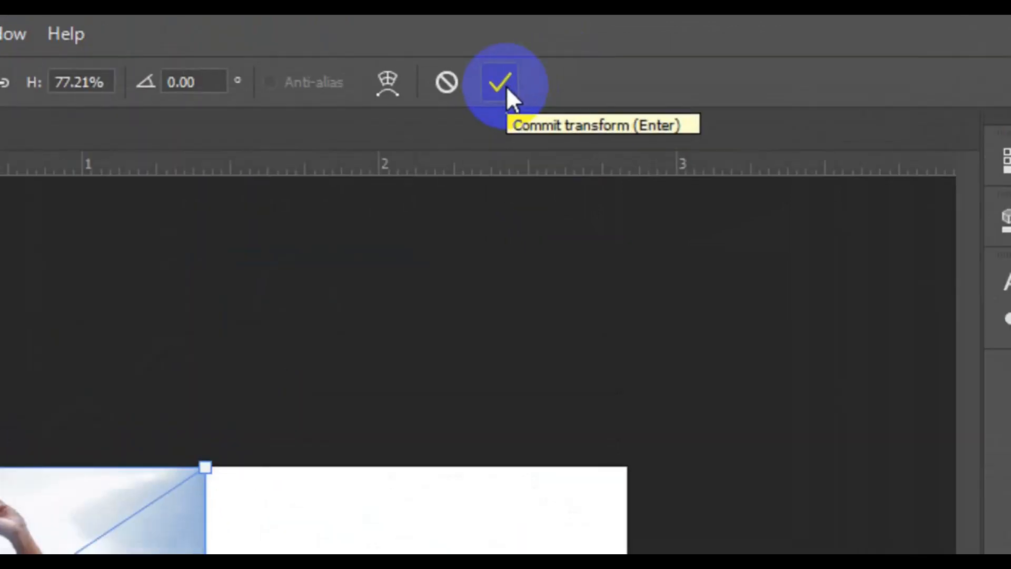
left_click(507, 87)
- Clip the ff10 photo to Ellipse 2 with a clipping mask and adjust its position inside the circle
left_click(896, 444)
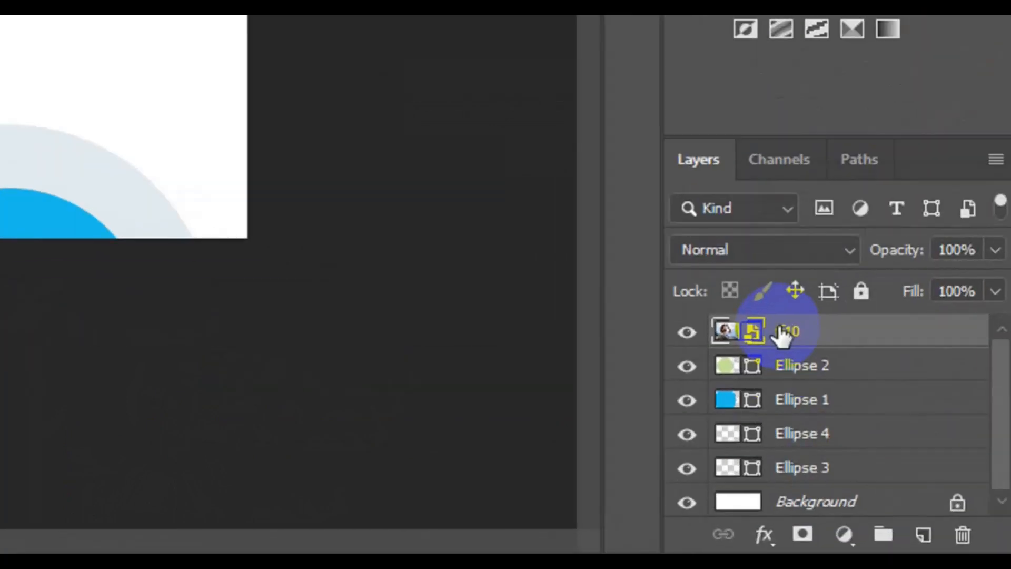
right_click(897, 444)
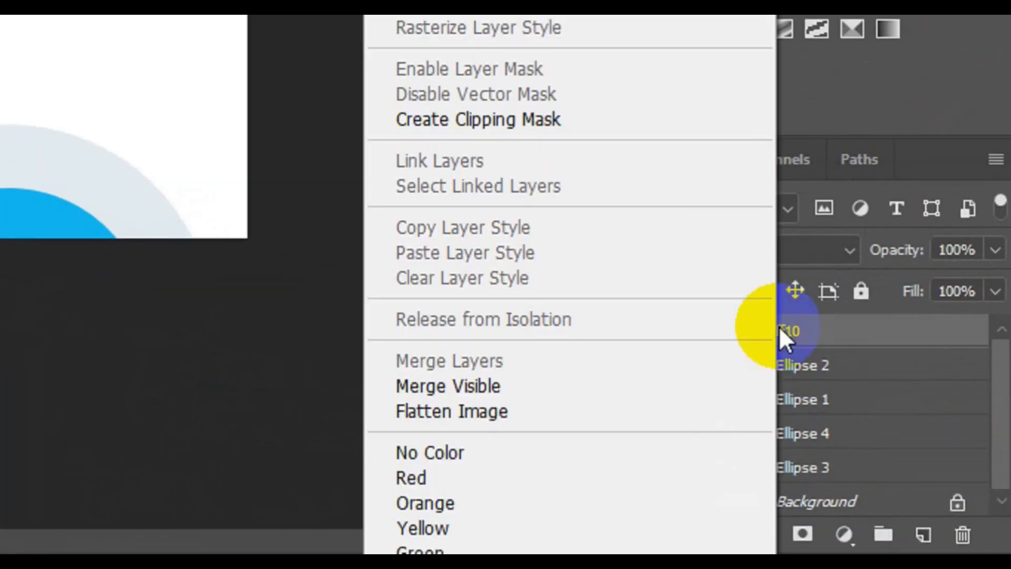
left_click(549, 152)
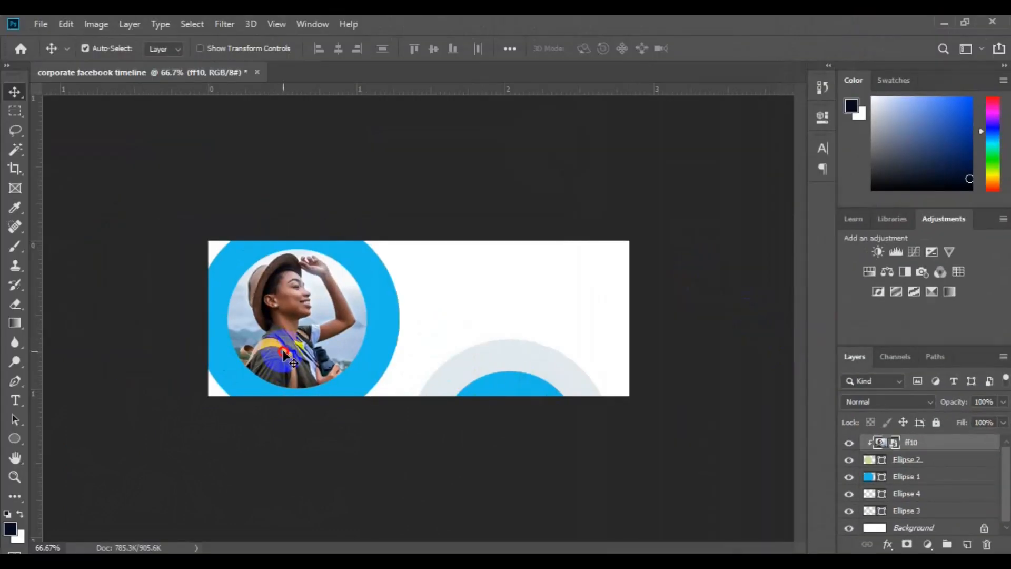
left_click_drag(283, 351, 287, 352)
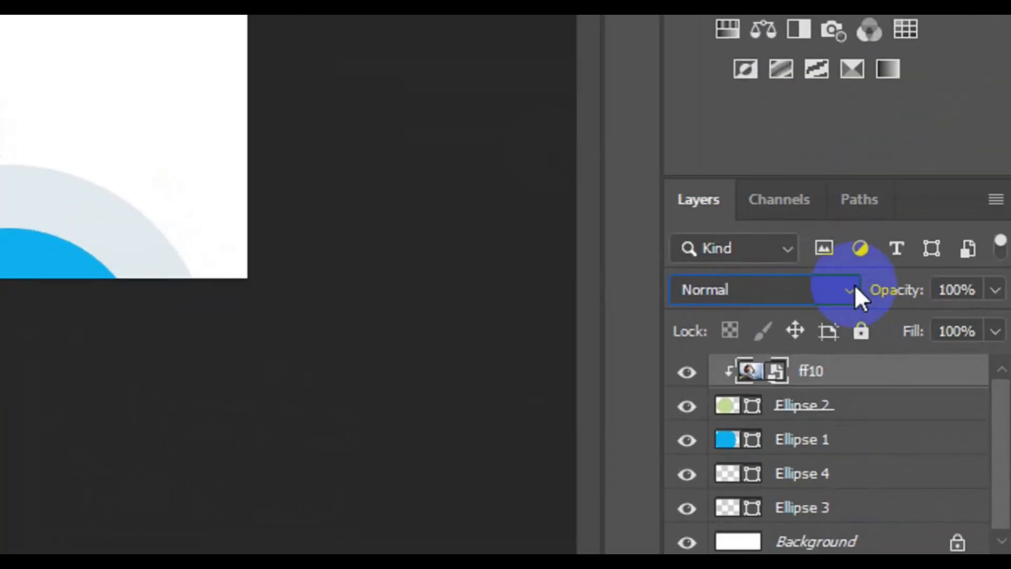
- Set the ff10 layer's blend mode to Dissolve and its opacity to 98%
left_click(855, 288)
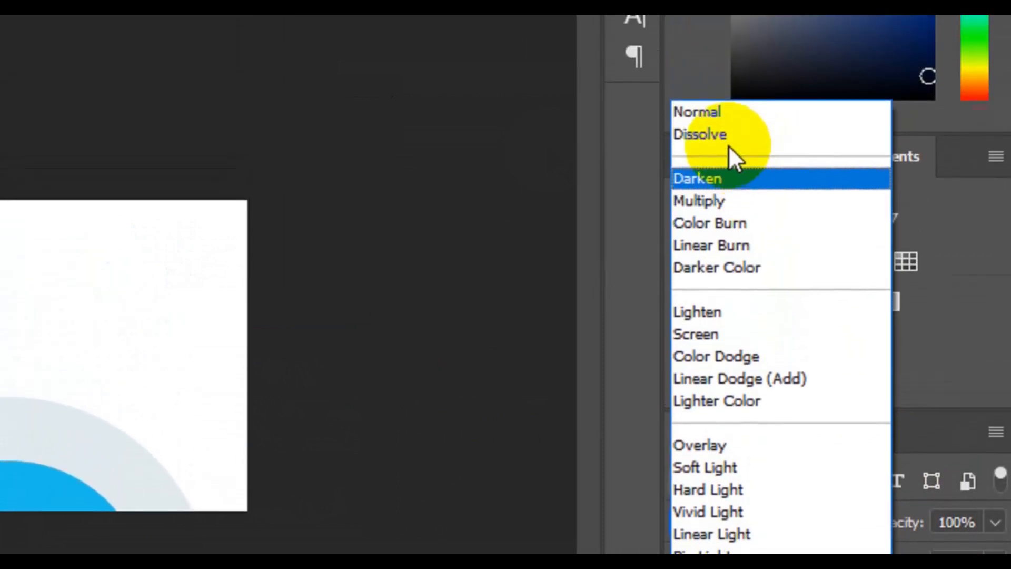
left_click(723, 150)
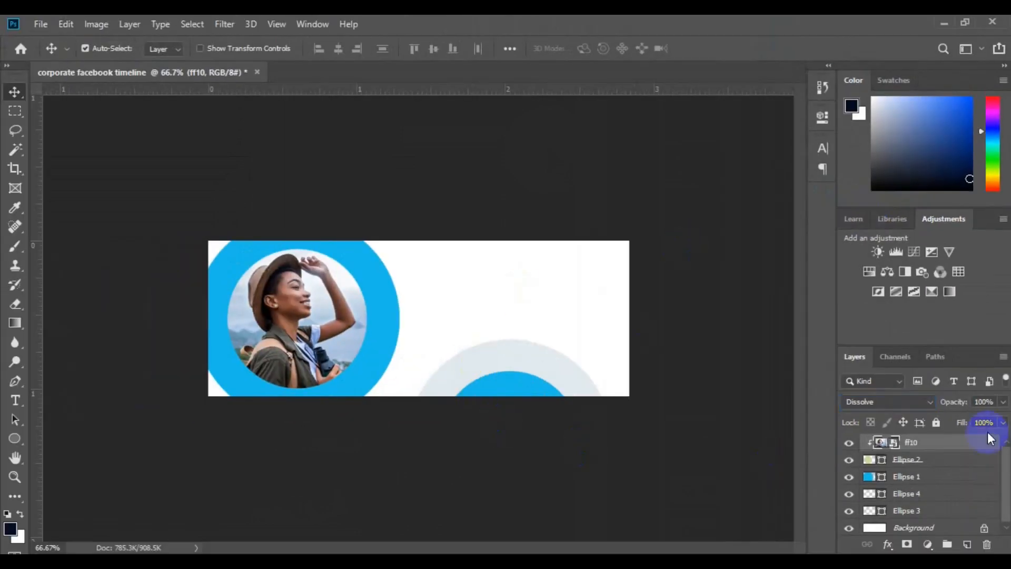
left_click(1003, 402)
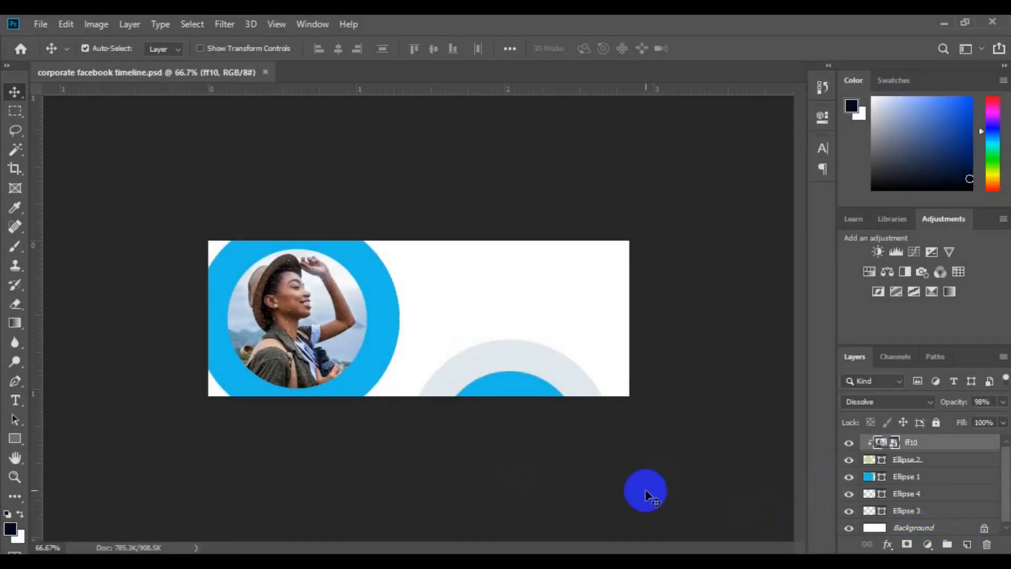
- On a new layer, draw an unfilled, black-stroked horizontal Pen line about 159 px long from inside the photo across the blue ring, then thin its stroke
left_click(968, 545)
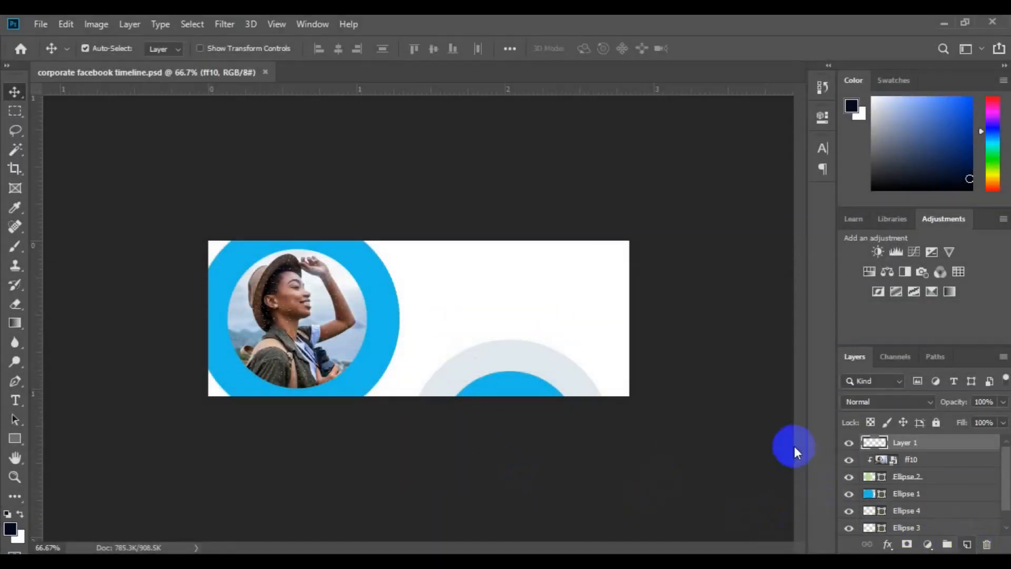
left_click(15, 381)
left_click(166, 47)
left_click(102, 77)
left_click(217, 49)
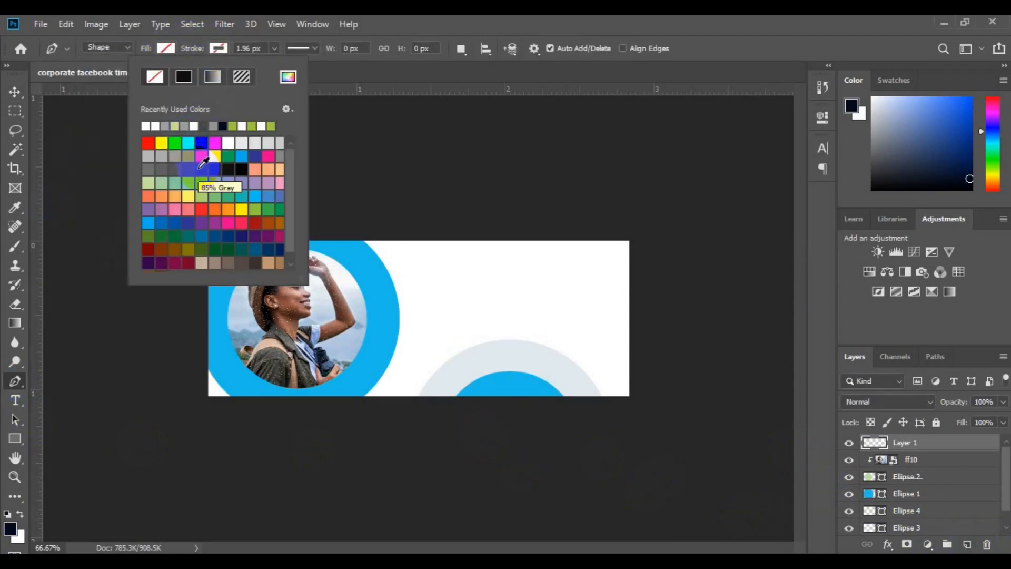
left_click(242, 167)
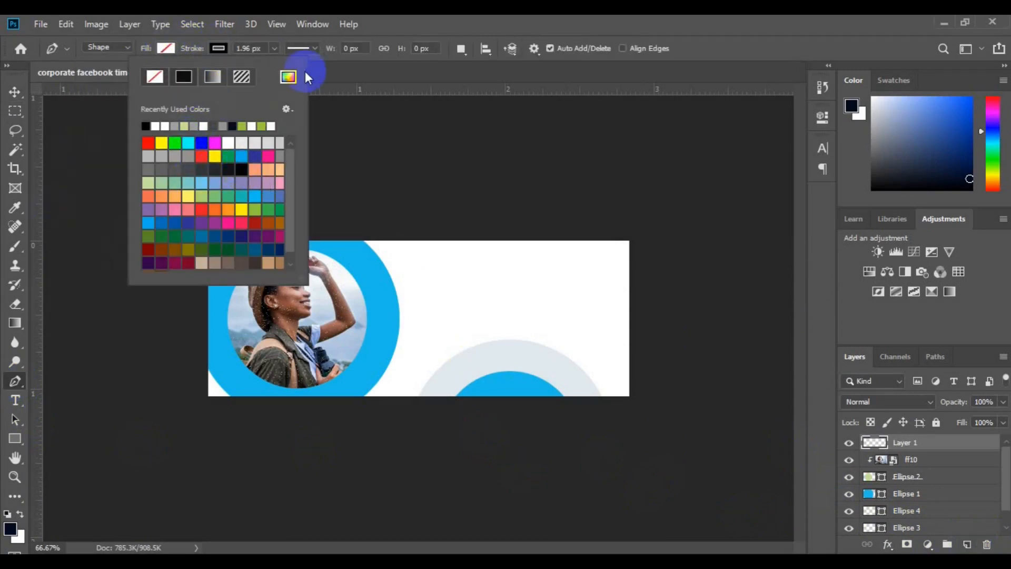
left_click(274, 48)
left_click_drag(274, 64, 275, 66)
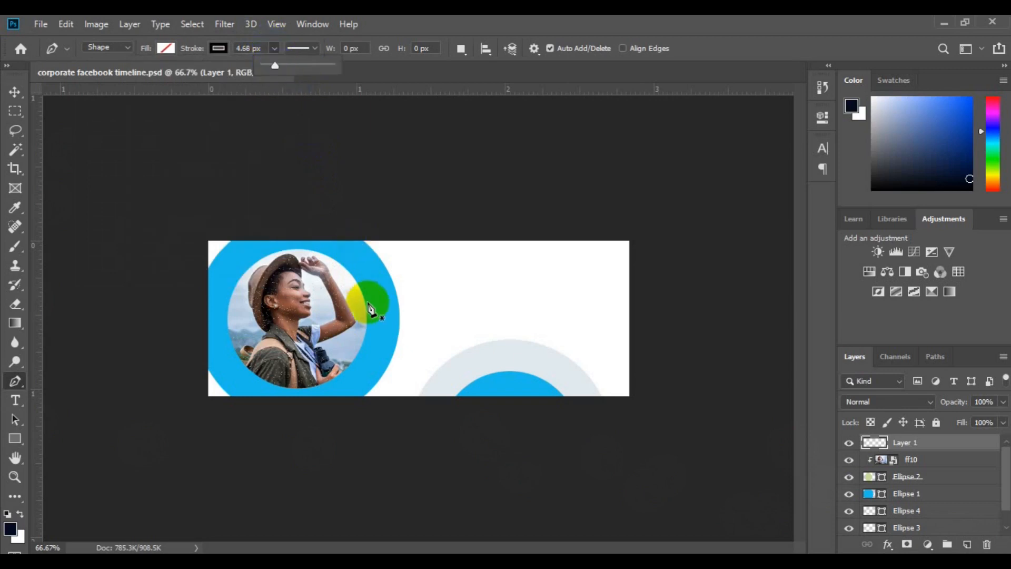
left_click(352, 298)
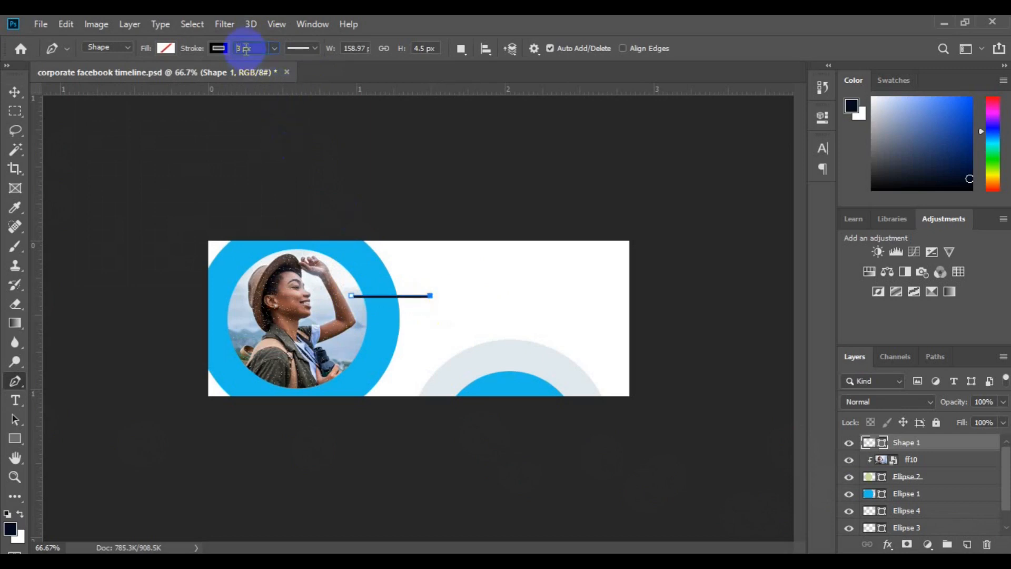
key("Return")
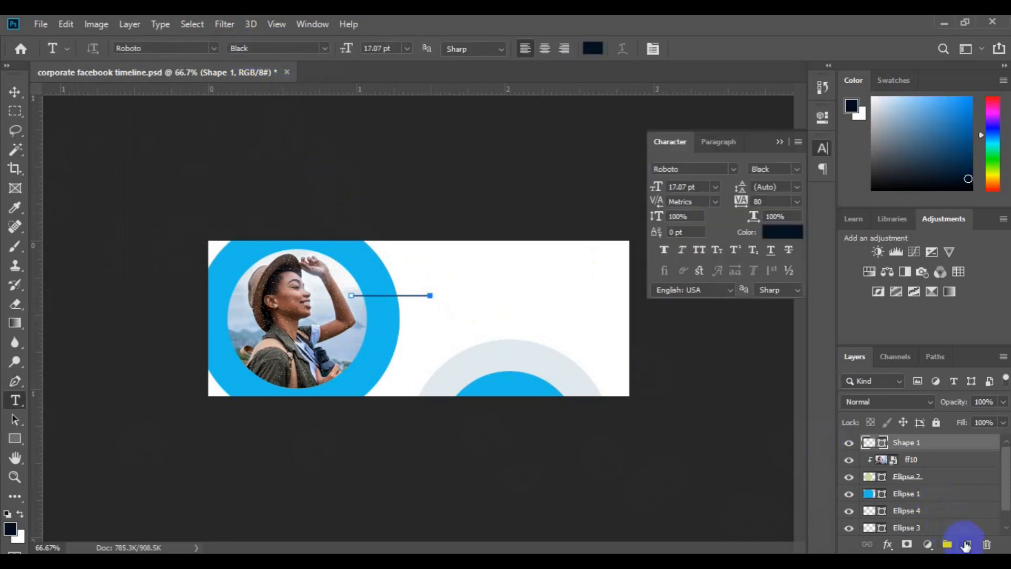
- On a new layer, add the two-line text "Startup Company" in the white area beyond the black line's outer end
left_click(966, 545)
left_click(463, 294)
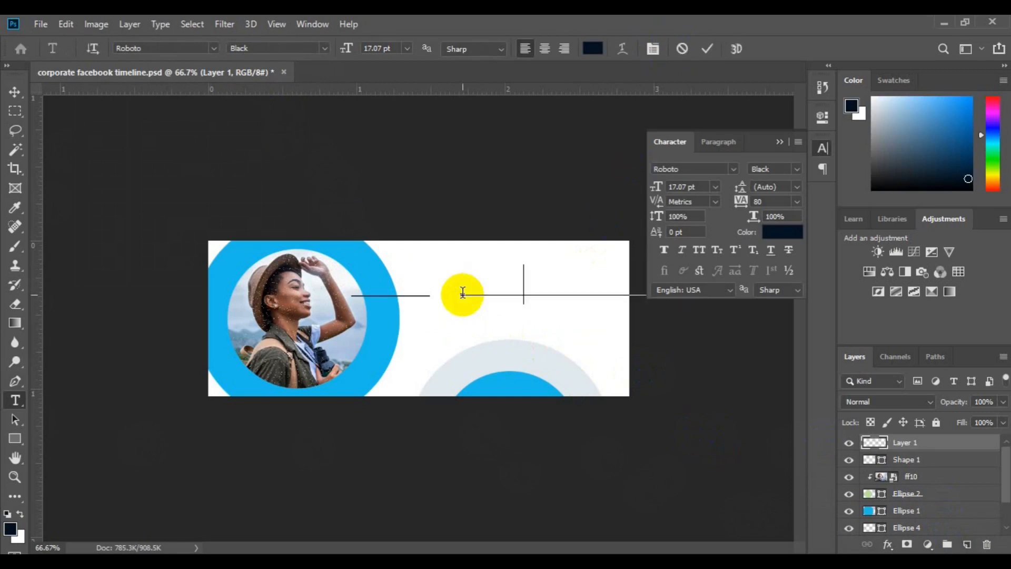
type("DERBy")
key("BackSpace")
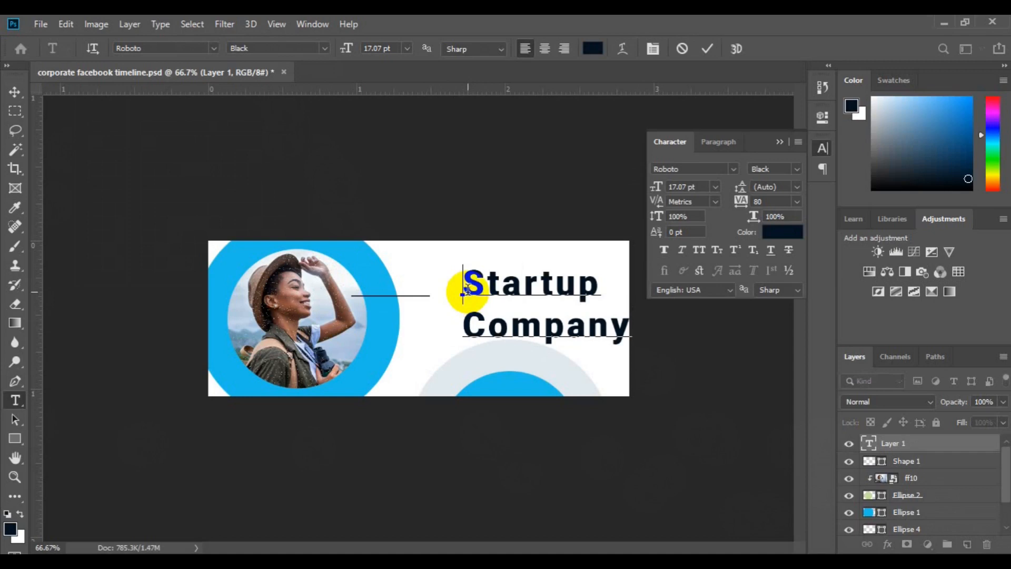
- Set the word "Startup" to the Light font style and the leading of the whole text to 14.64 pt
double_click(467, 289)
left_click(797, 169)
left_click(806, 206)
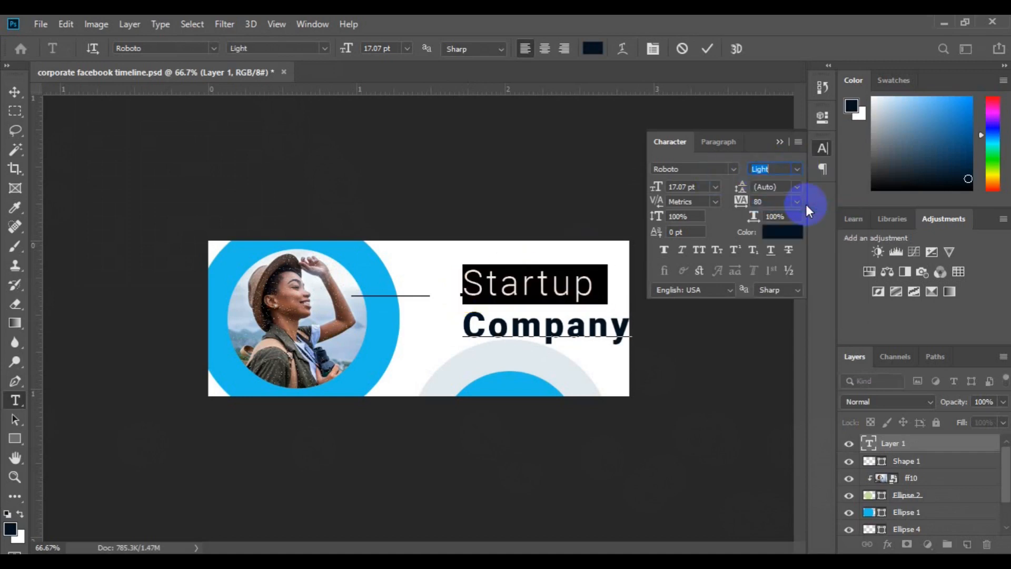
left_click(548, 327)
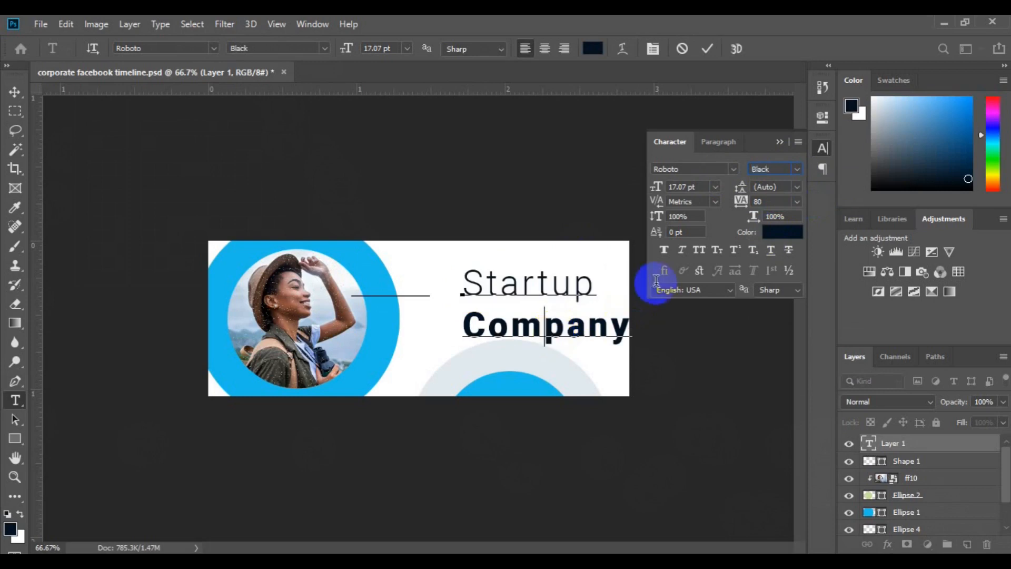
key("ctrl+a")
left_click_drag(741, 190, 743, 191)
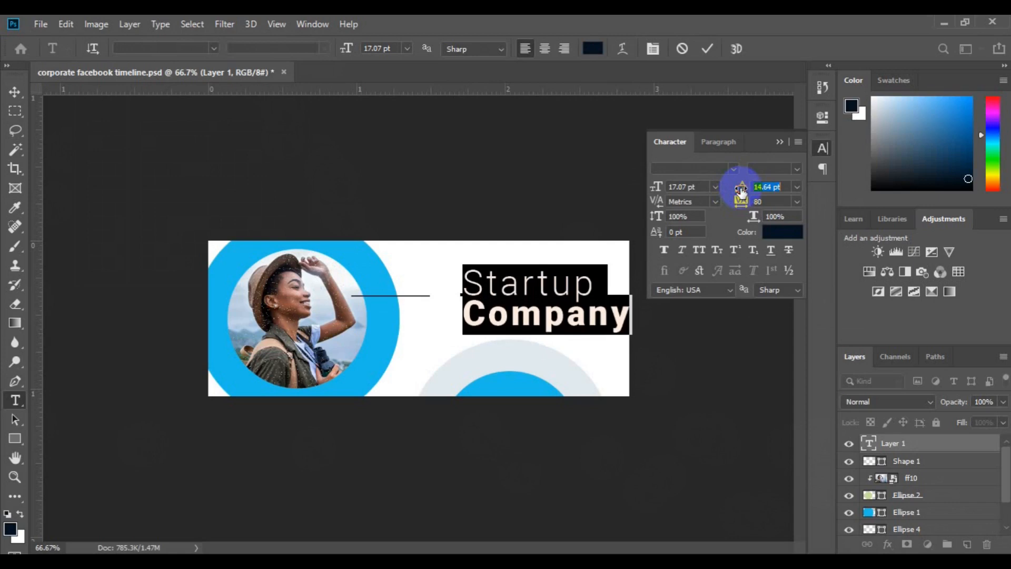
- Recolor the word "Company" with the blue #1bbceb sampled from the large ring around the photo
left_click(468, 315)
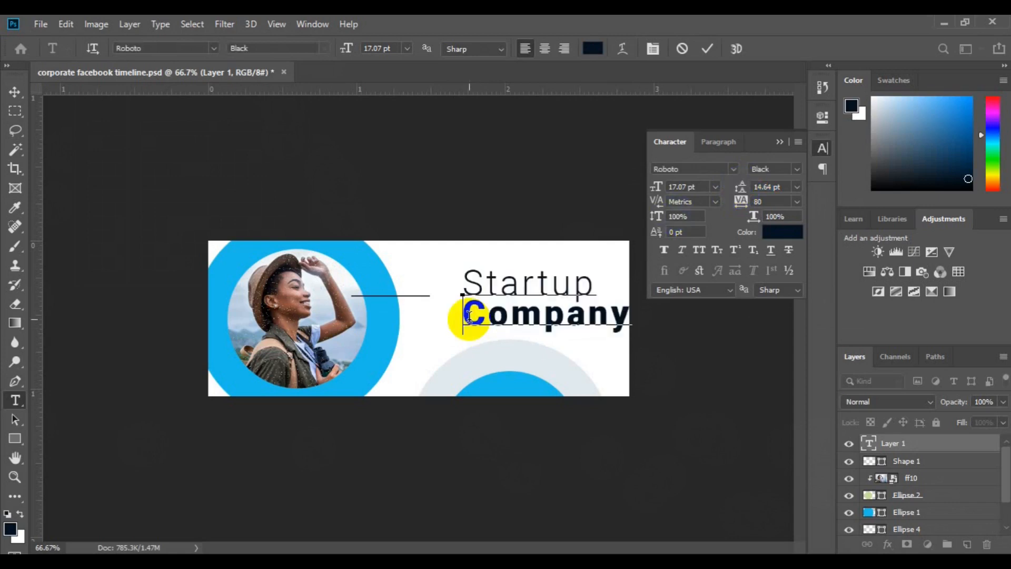
double_click(469, 314)
left_click(592, 49)
left_click(384, 332)
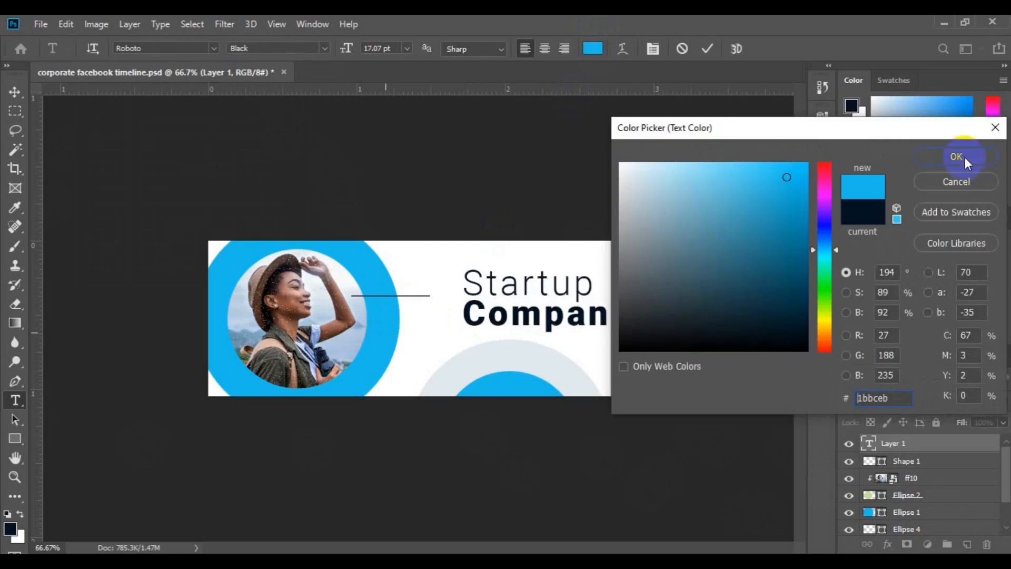
left_click(957, 157)
- Set the whole "Startup Company" text to 12 pt with a leading of 10.64 pt
key("ctrl+a")
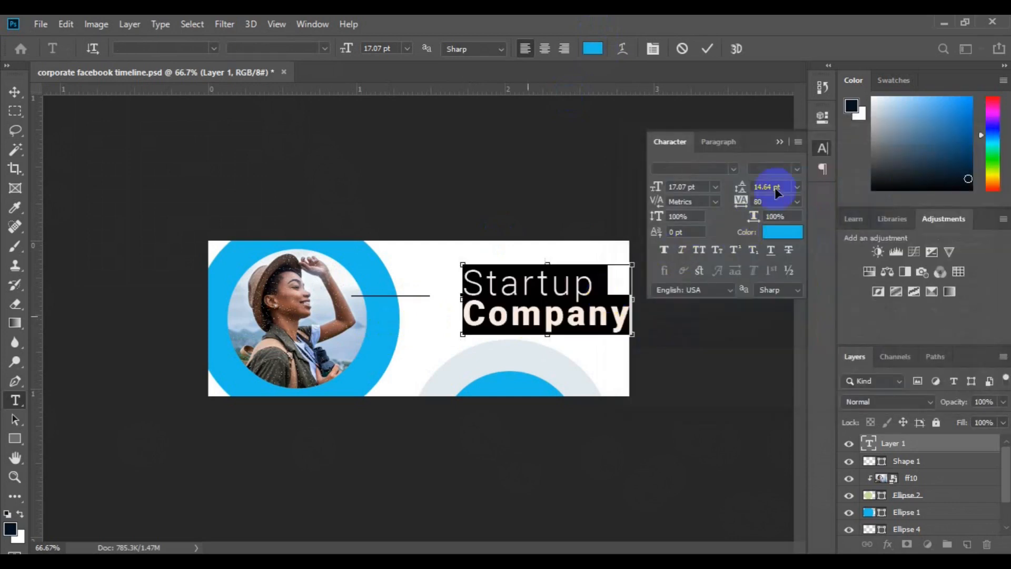
left_click(796, 170)
left_click(794, 172)
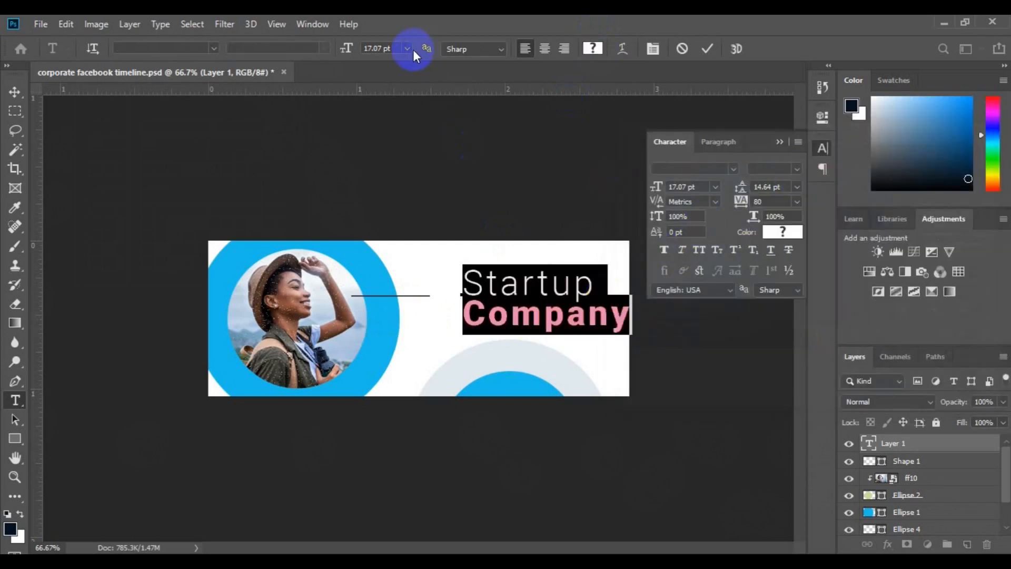
left_click(408, 49)
left_click(418, 139)
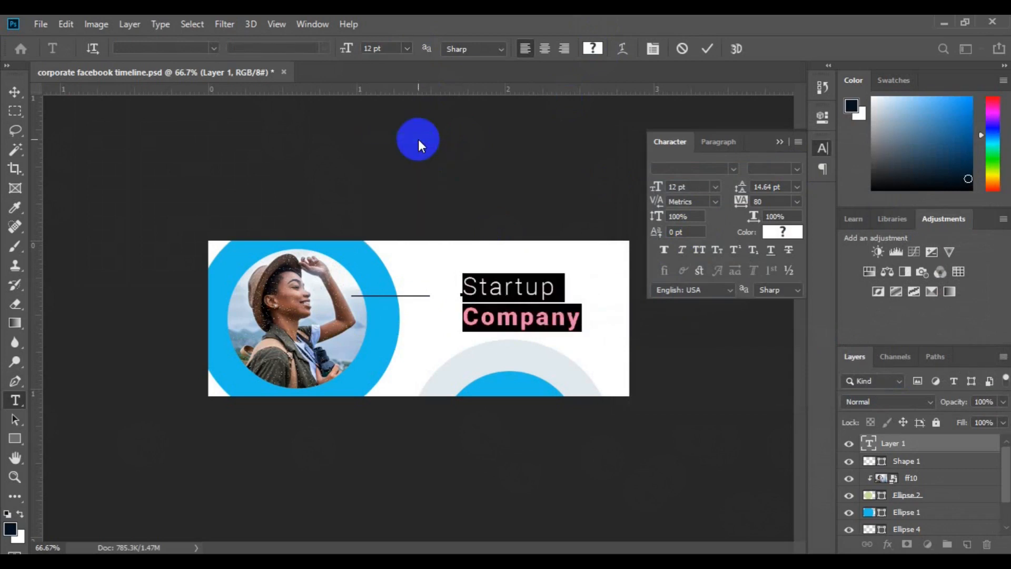
left_click_drag(743, 190, 741, 194)
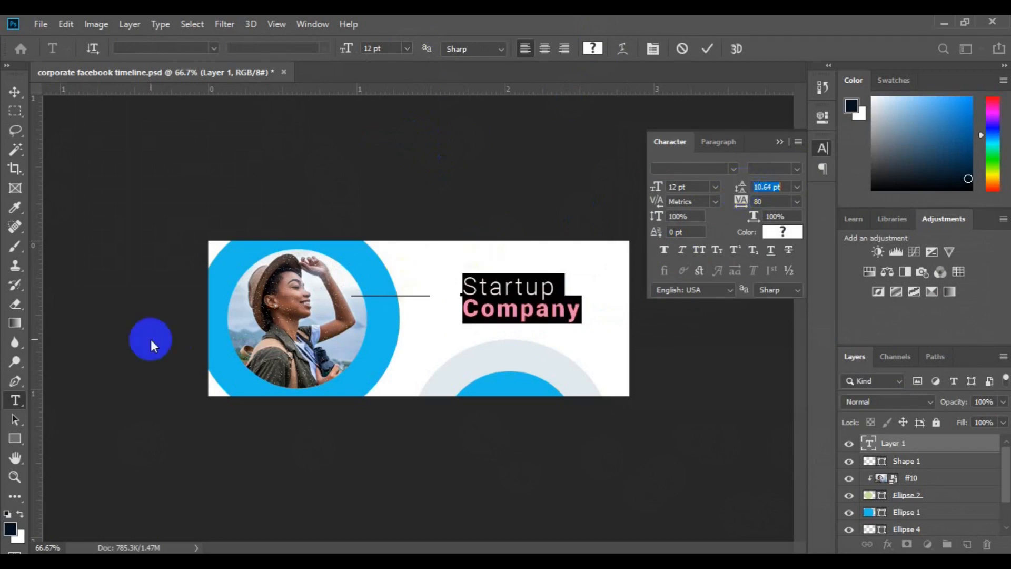
- Set the "Startup Company" text to 14 pt and move it below the black line's outer end, over the gray ring's upper edge
left_click(406, 48)
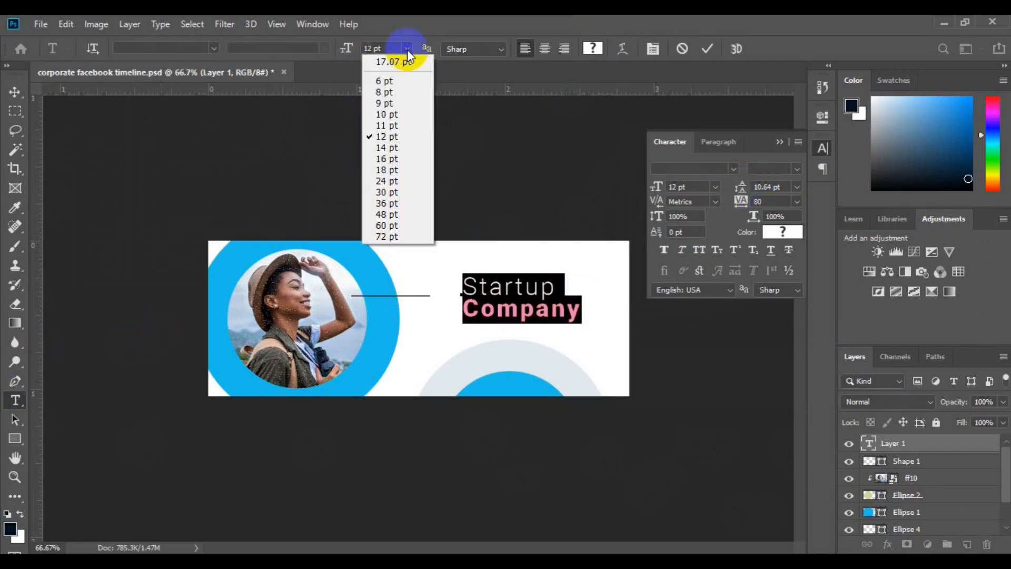
left_click(409, 146)
left_click(15, 91)
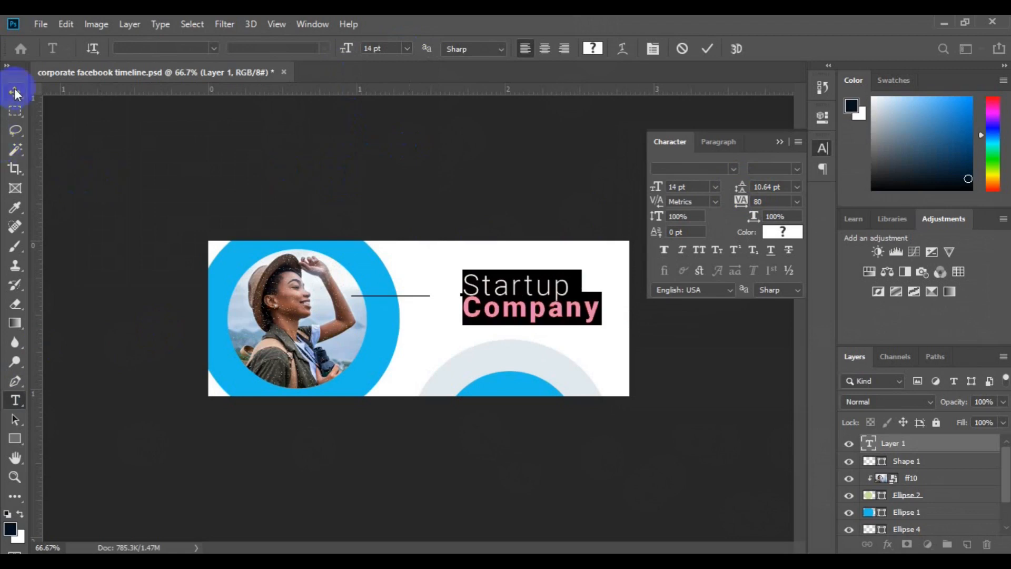
left_click_drag(512, 299, 483, 343)
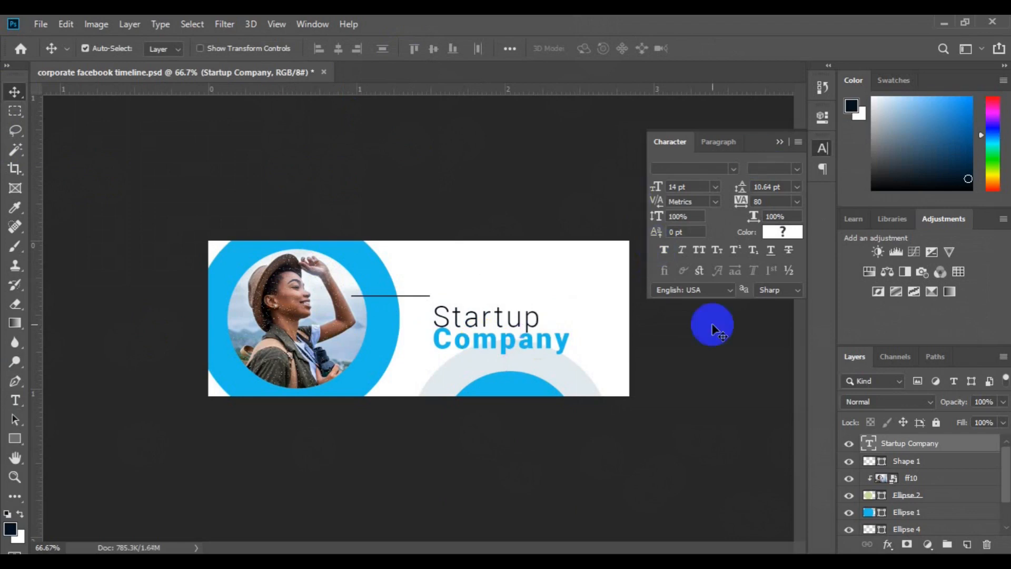
- Directly above the Background layer, draw an unfilled circle of about 68 px above "Startup", with a 4.68 px stroke sampled from the blue ring
scroll(990, 513, "down", 2)
left_click(925, 517)
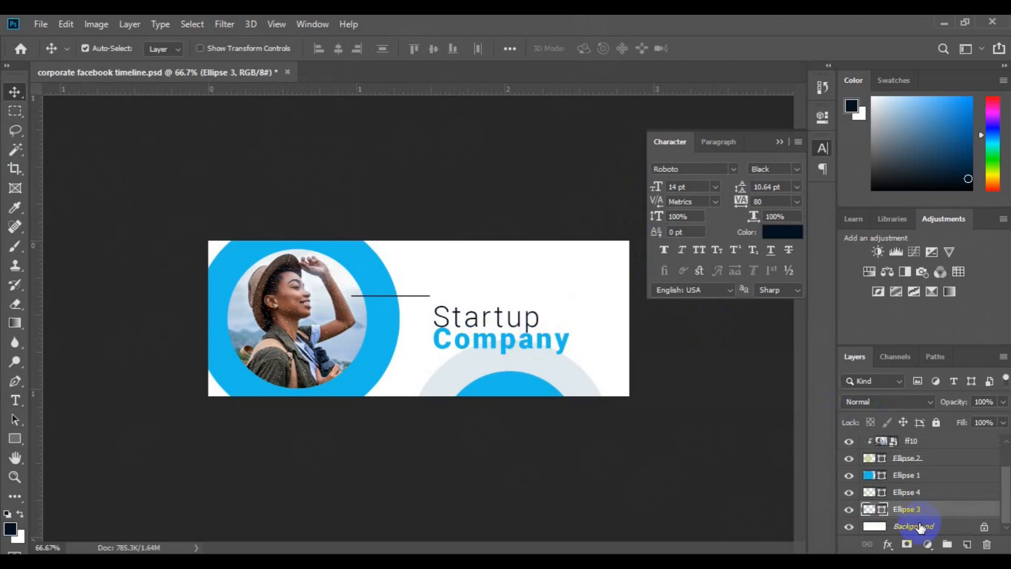
left_click(919, 527)
left_click(14, 438)
left_click(74, 465)
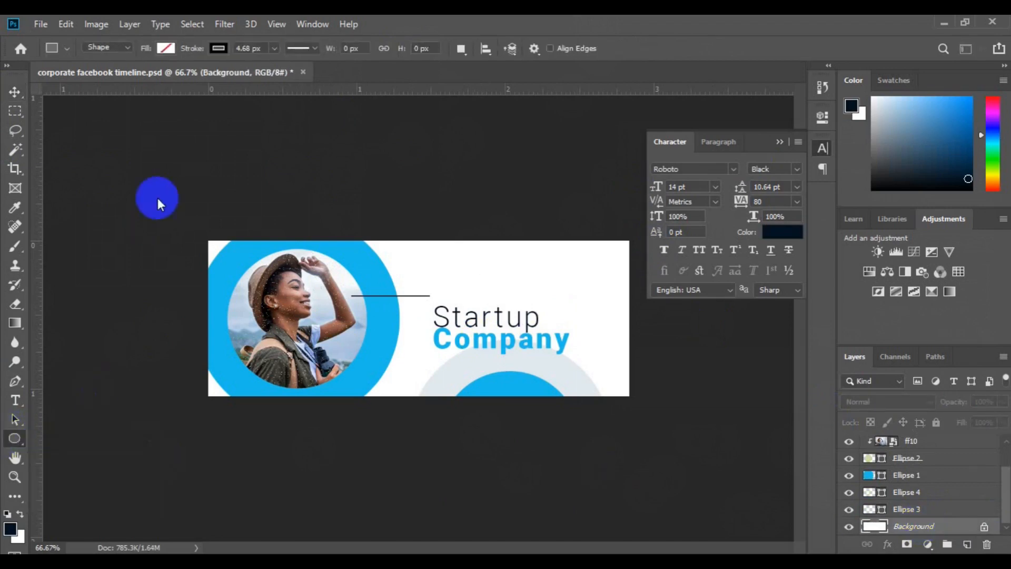
left_click(218, 49)
left_click(288, 78)
left_click(358, 264)
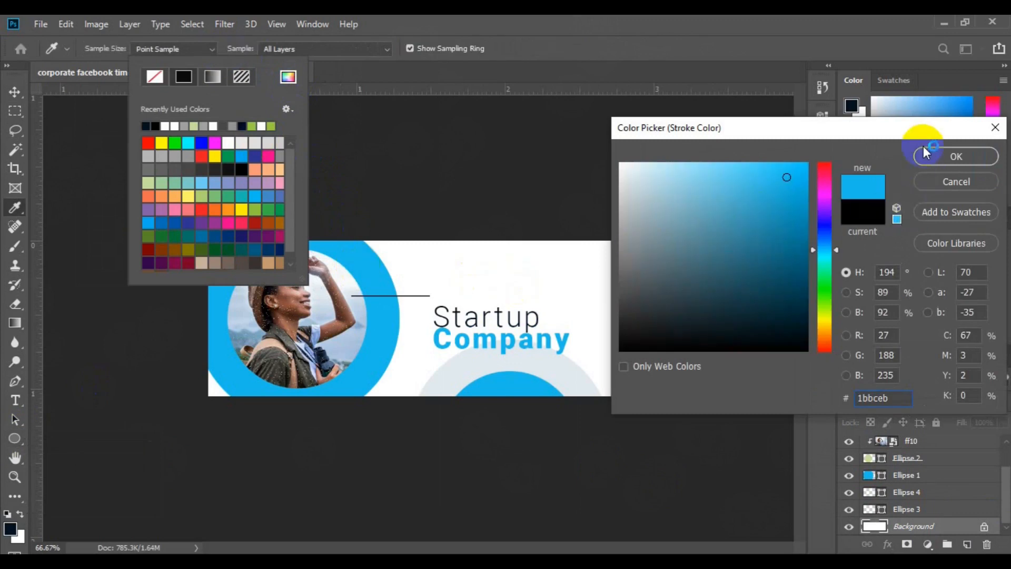
left_click(975, 154)
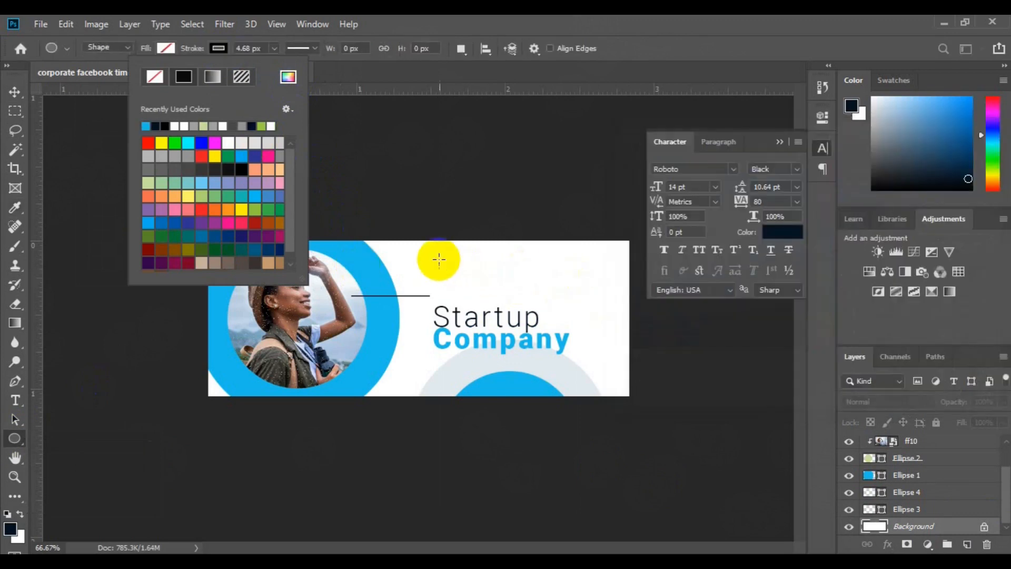
left_click(429, 255)
left_click_drag(429, 255, 476, 287)
- Move the small blue outlined circle slightly upward
key("v")
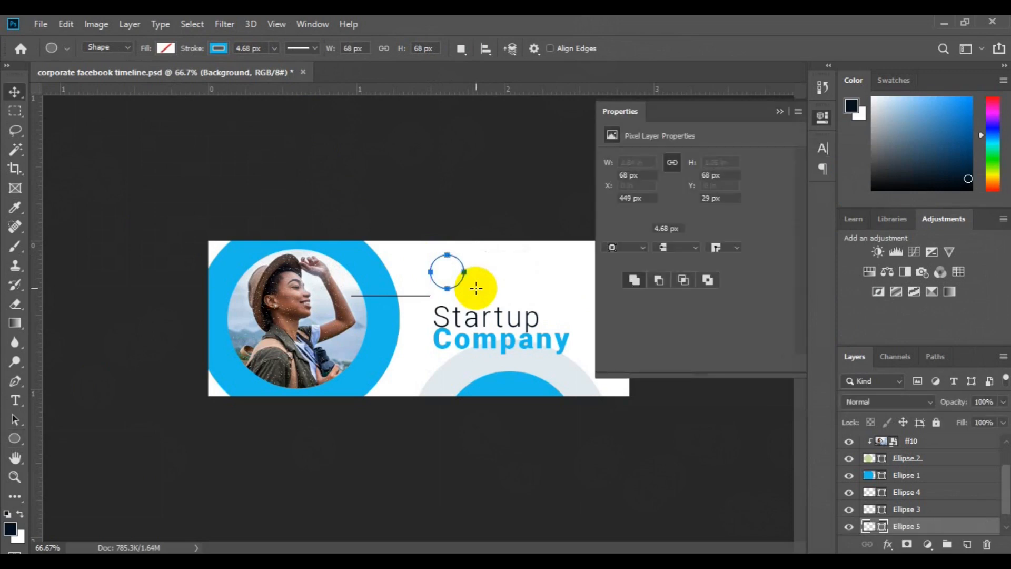
left_click(452, 275)
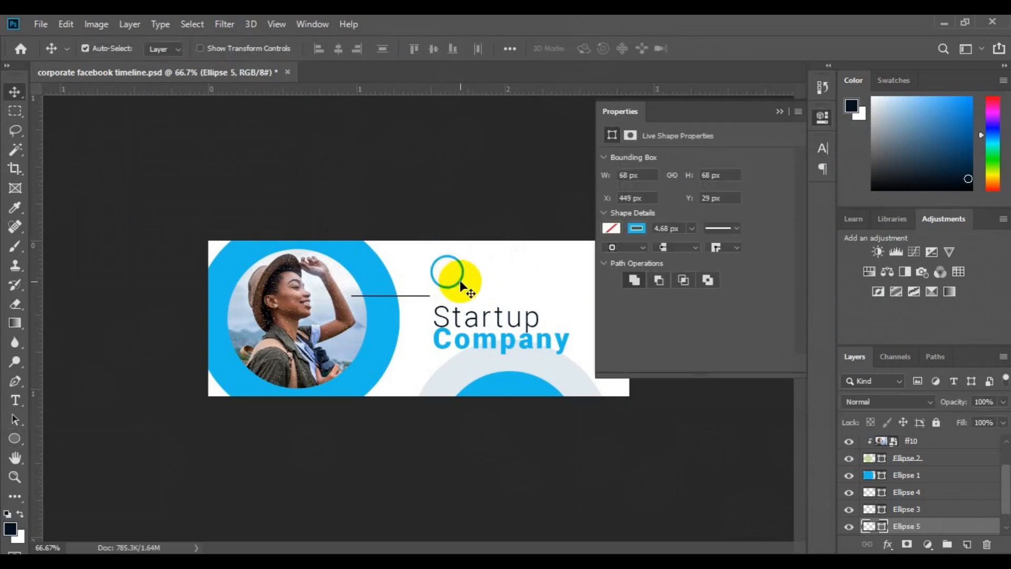
left_click(457, 277)
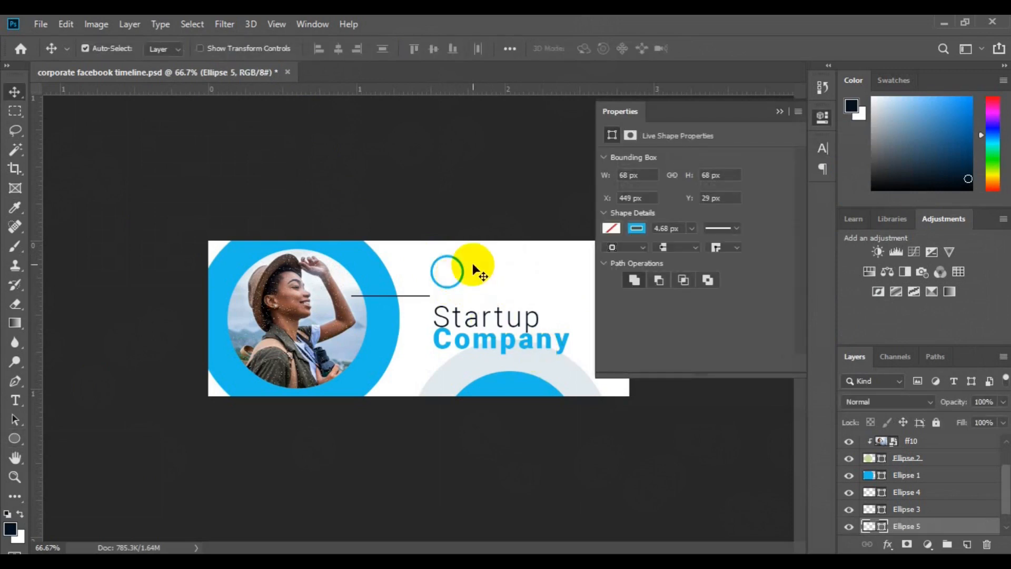
left_click_drag(461, 270, 460, 265)
- On a new layer, add the text "60" over the small blue circle and set its size to 10 pt
left_click(966, 546)
left_click(16, 401)
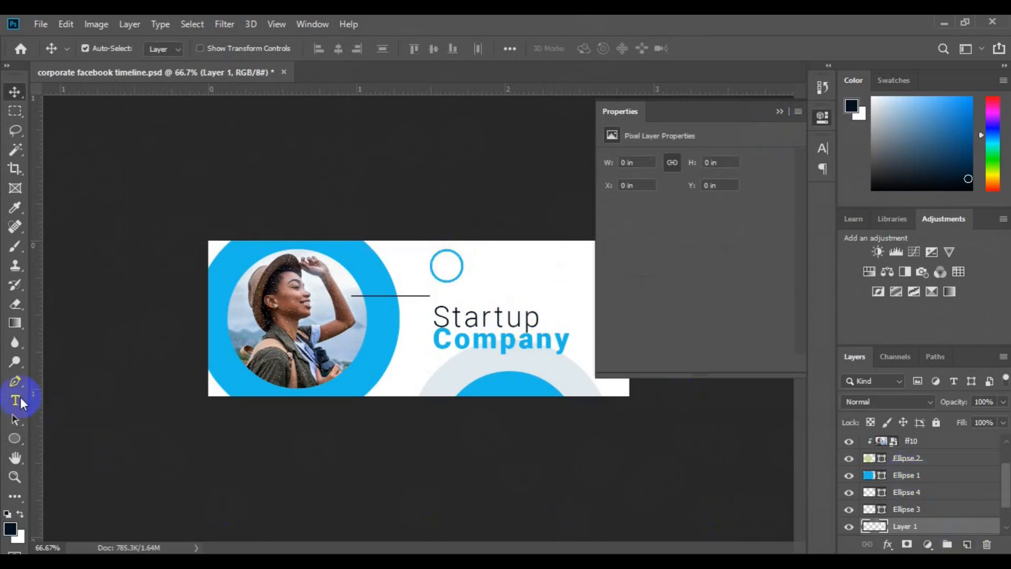
left_click(445, 270)
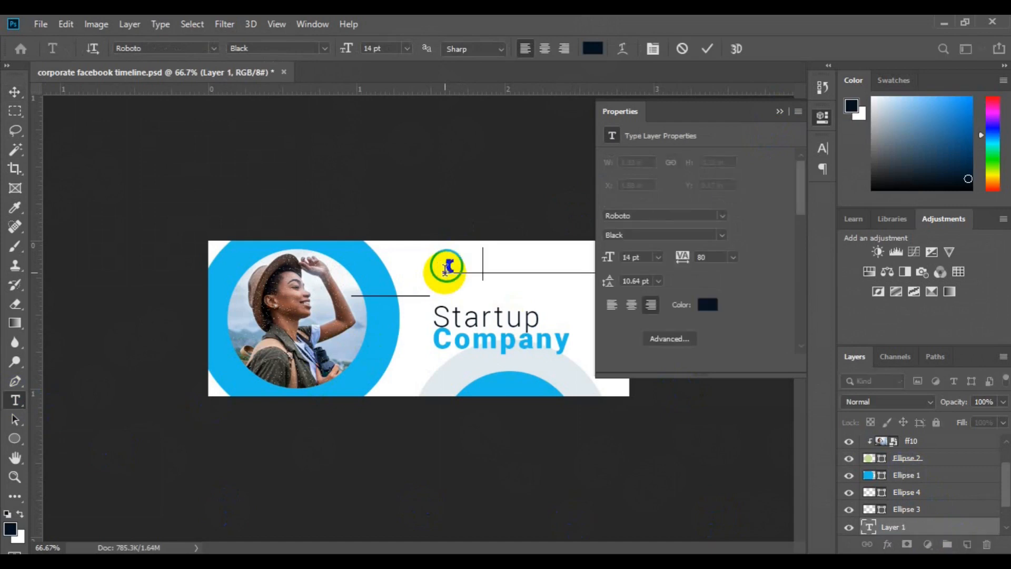
type("60")
key("ctrl+a")
left_click(406, 49)
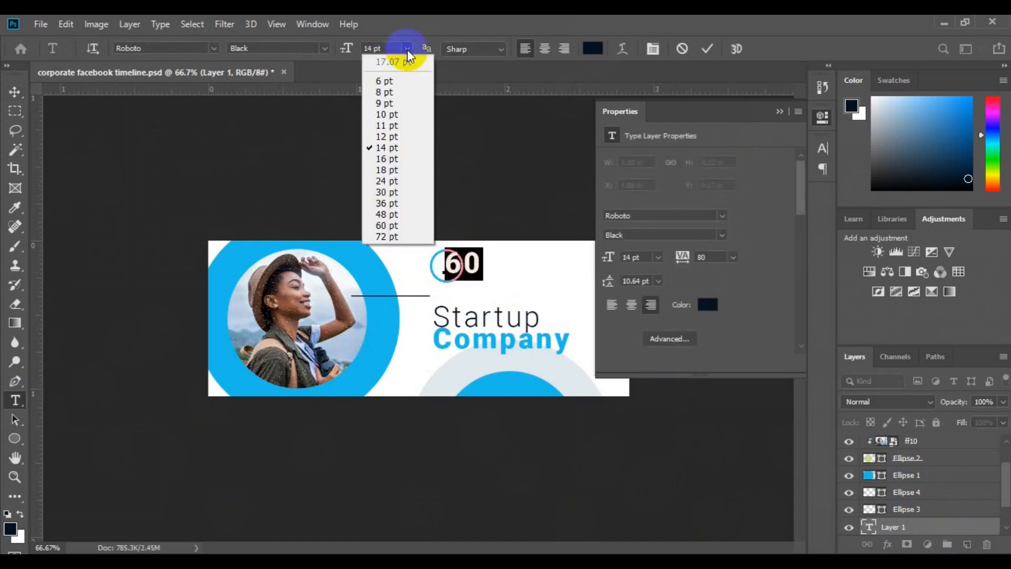
left_click(409, 128)
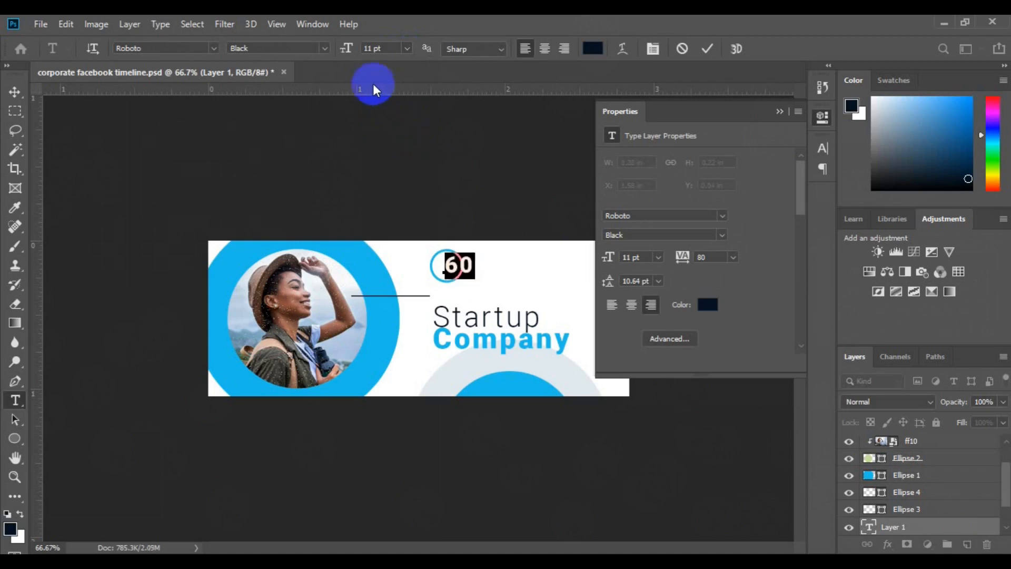
left_click(401, 50)
left_click(407, 115)
left_click(15, 91)
left_click(779, 111)
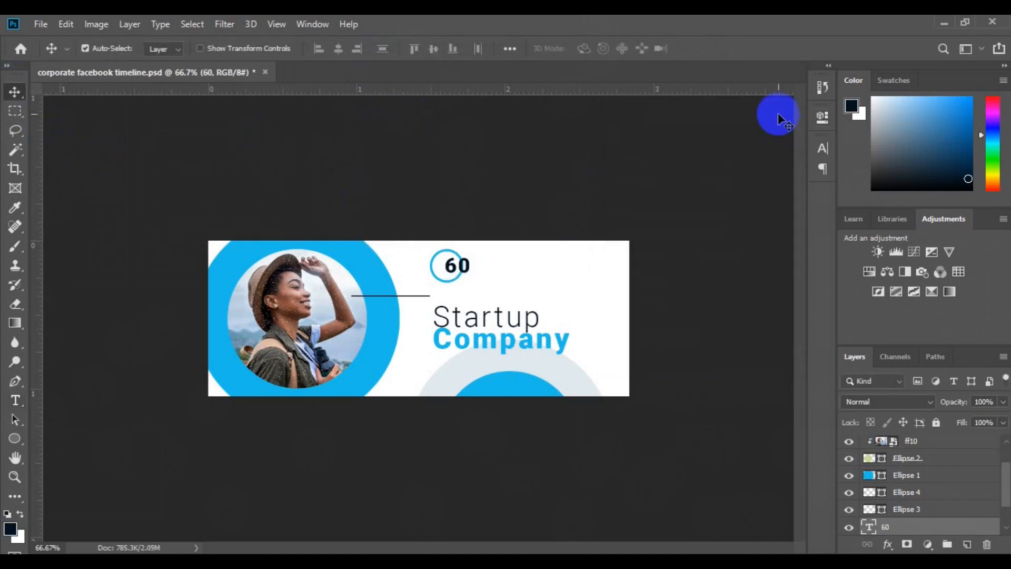
- Move the "60" inside the small blue circle and set its font size to 8 pt
key("ctrl+plus")
left_click_drag(485, 243, 468, 244)
left_click(15, 400)
left_click(452, 230)
left_click(456, 243)
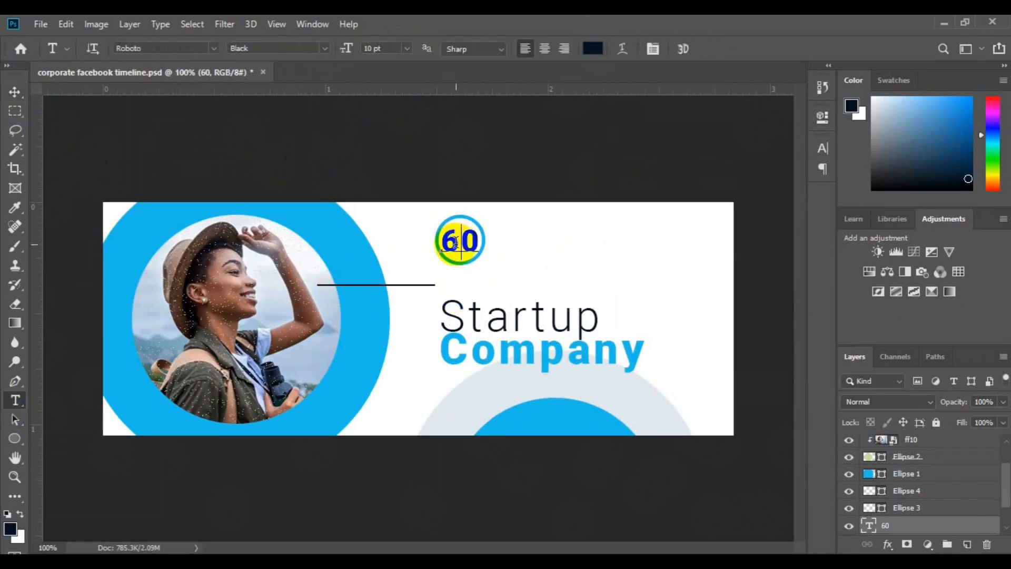
left_click(408, 50)
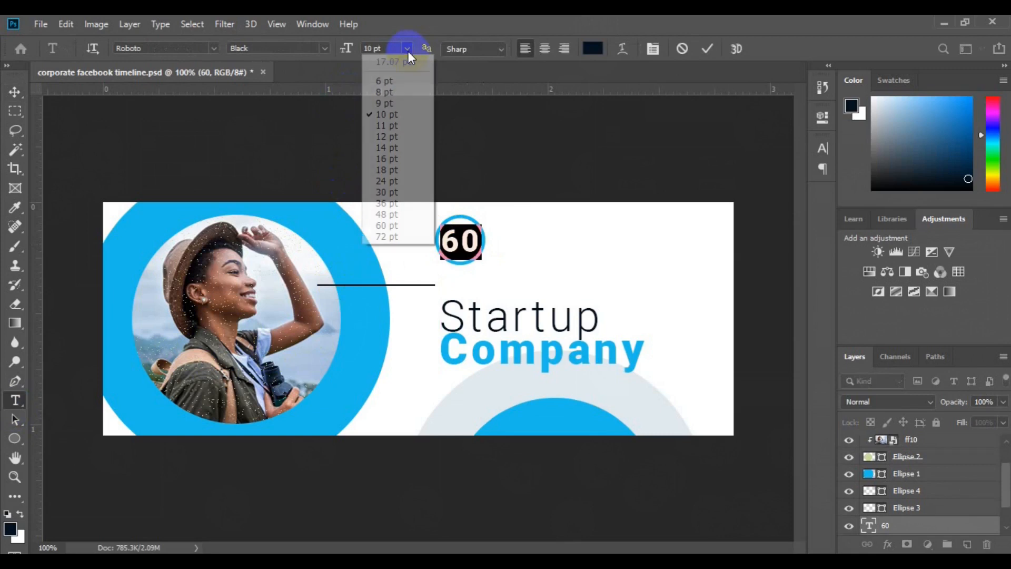
left_click(406, 85)
left_click(15, 92)
- On a new layer, add a "%" sign beside the small circle and set its size to 3 pt
left_click(968, 544)
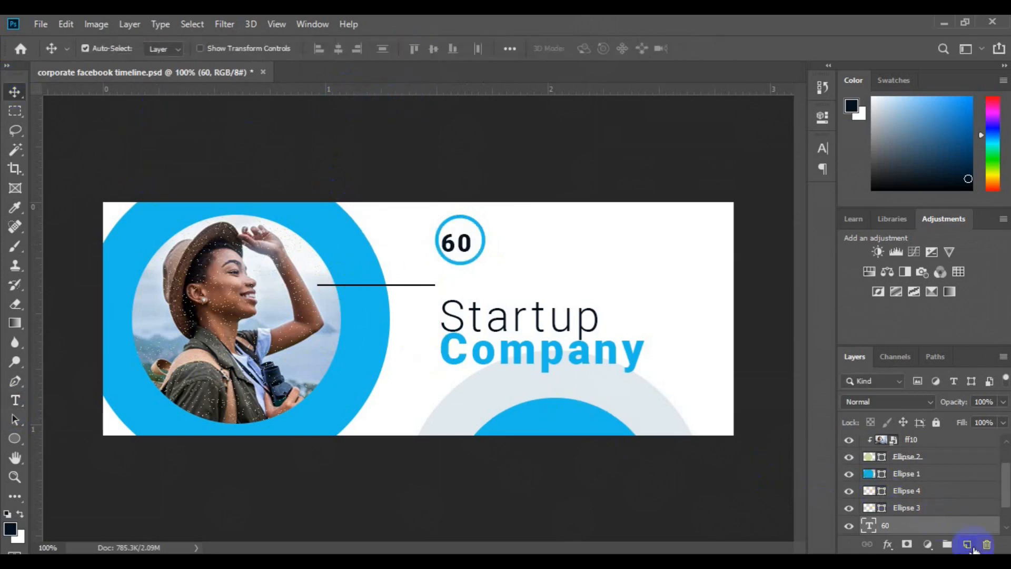
left_click(16, 400)
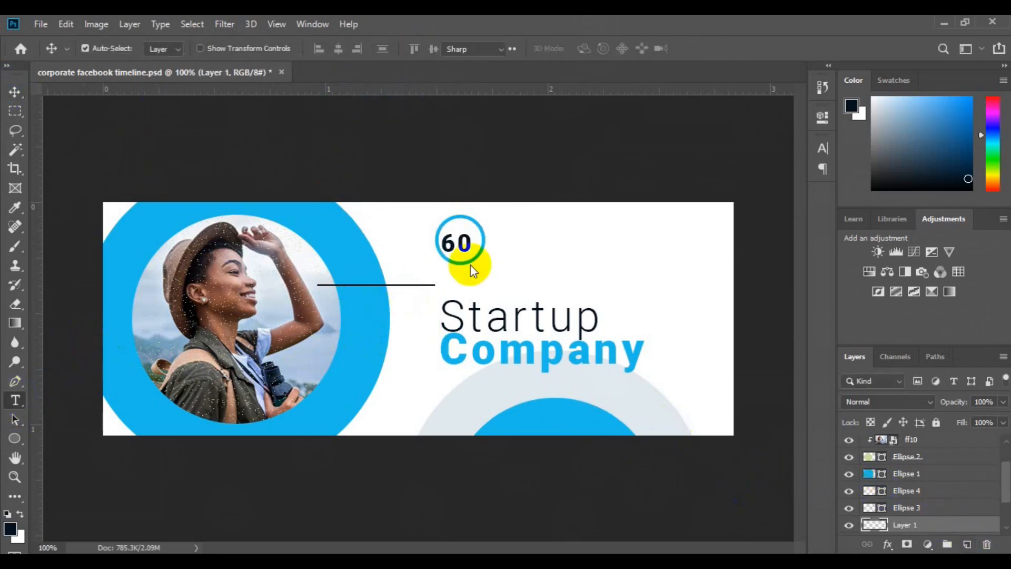
left_click(495, 234)
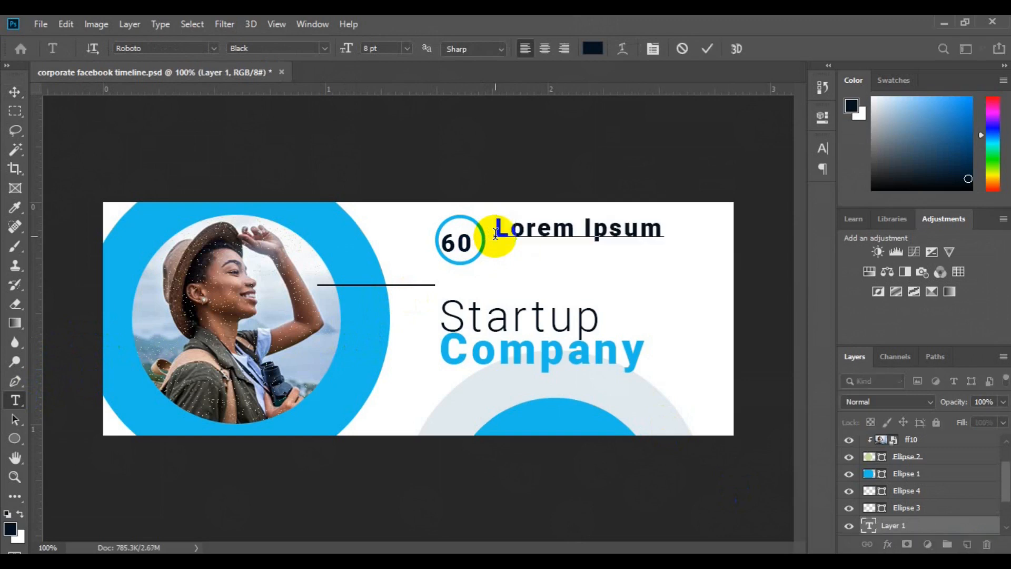
type("%")
left_click(407, 48)
left_click(369, 46)
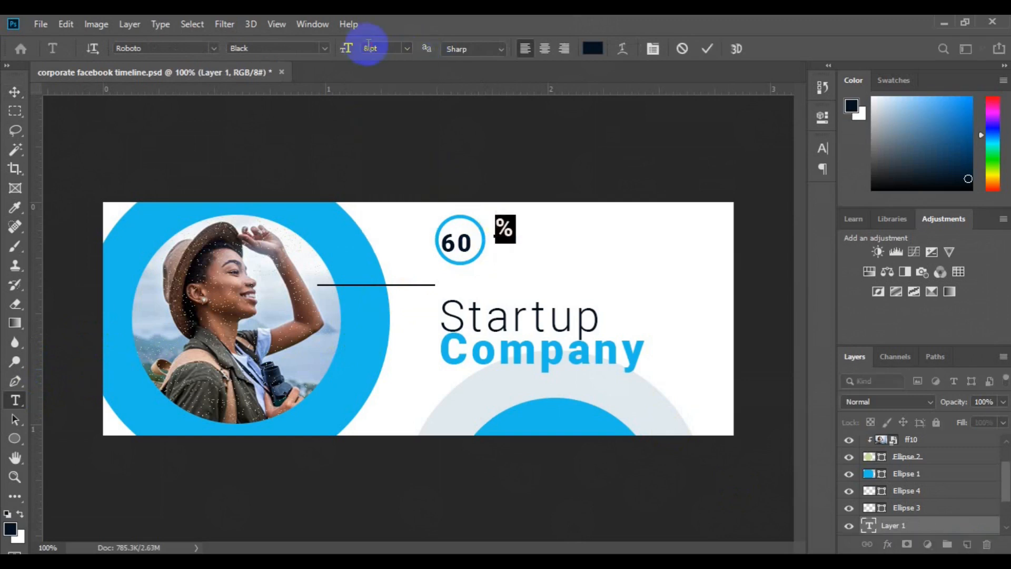
key("Return")
- Set the "%" sign to the Thin font style and its size to 5 pt
left_click(325, 48)
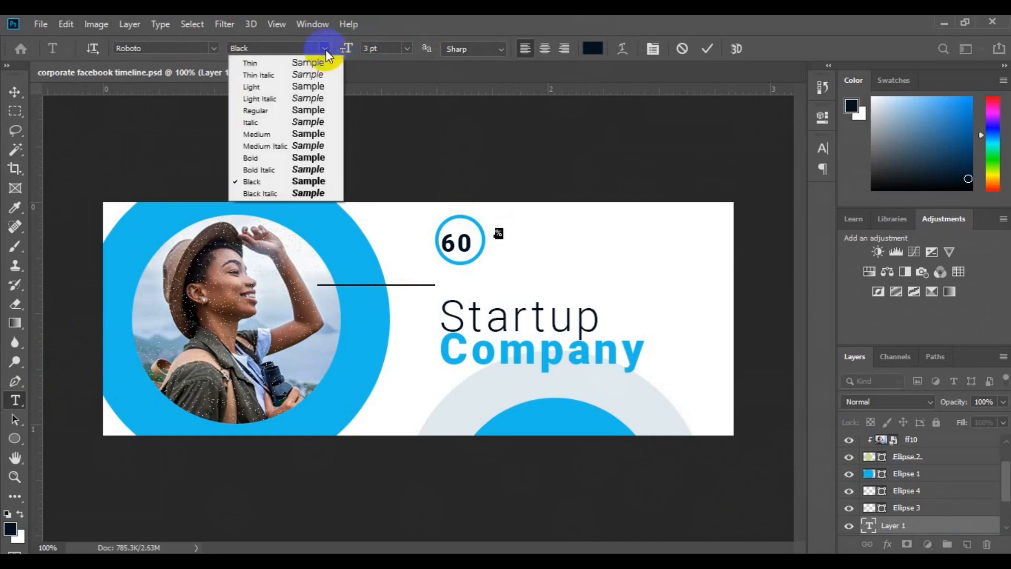
left_click(332, 61)
left_click(370, 48)
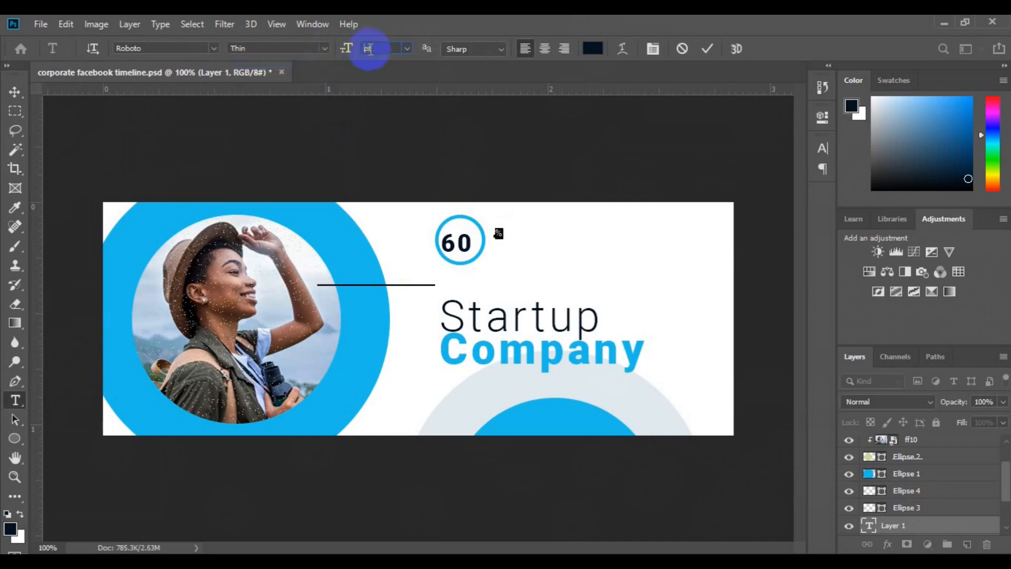
type("5")
key("Return")
left_click(15, 92)
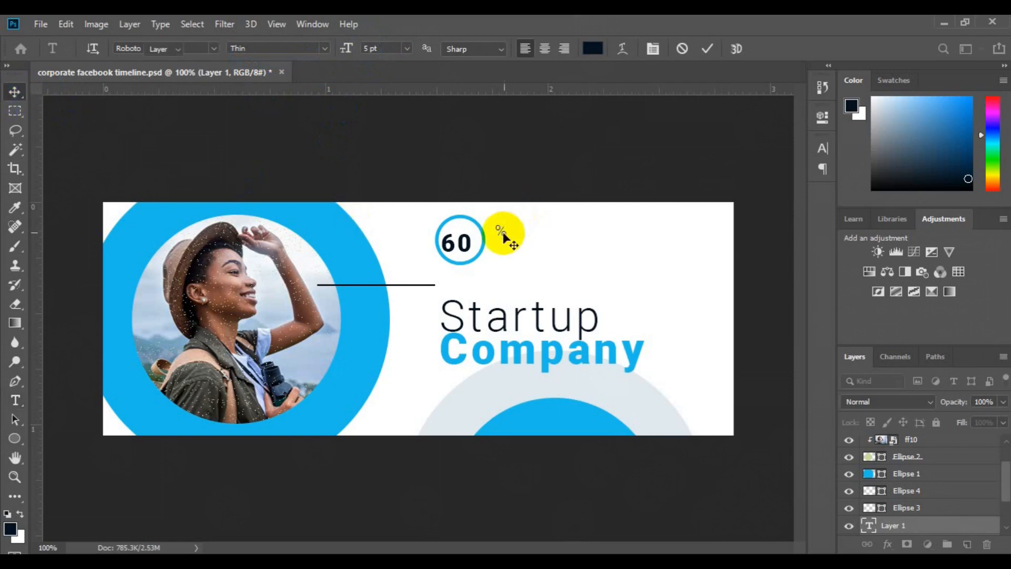
- Move the "%" sign into the small blue circle, right beside the "60"
left_click_drag(497, 232, 477, 241)
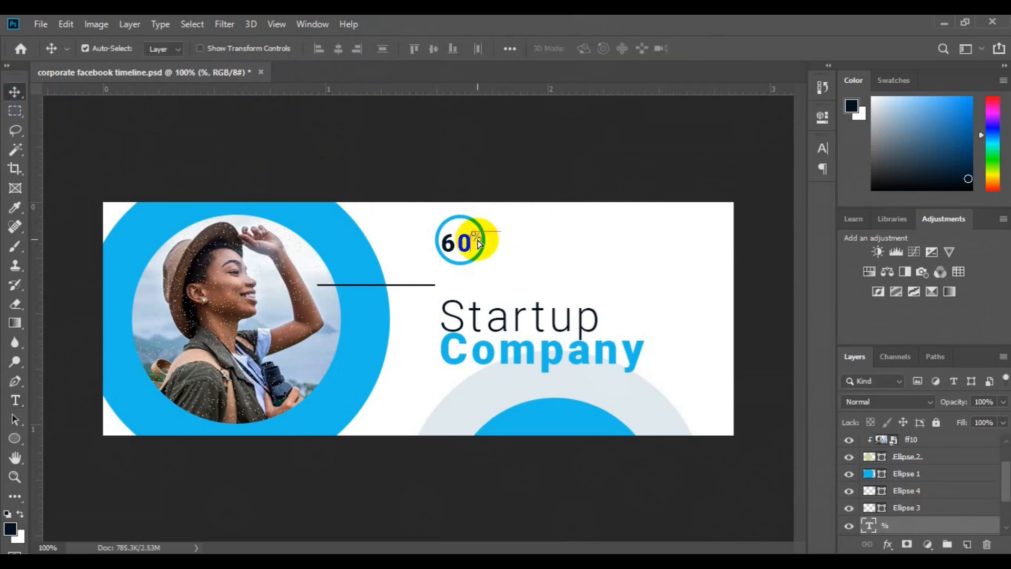
- Try a 6 pt font size on the "60" text in the small circle
left_click(451, 243)
key("t")
double_click(458, 248)
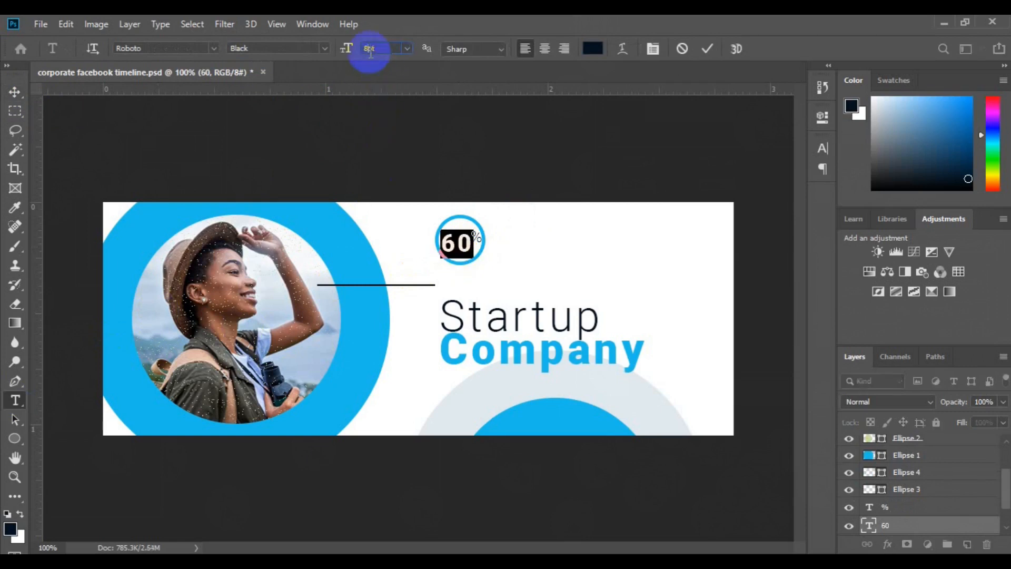
left_click(14, 91)
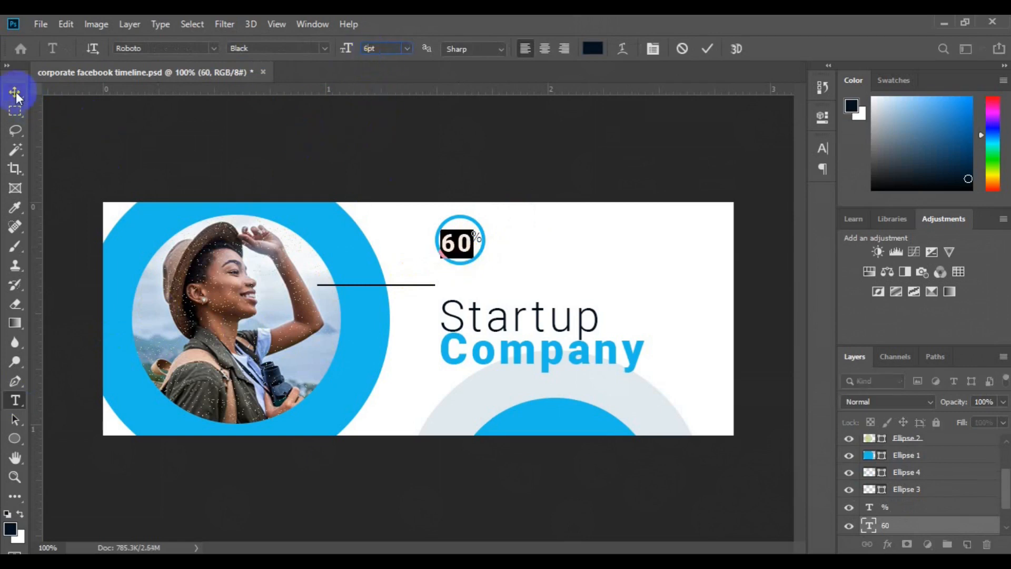
left_click(459, 245, "ctrl")
key("ctrl+z")
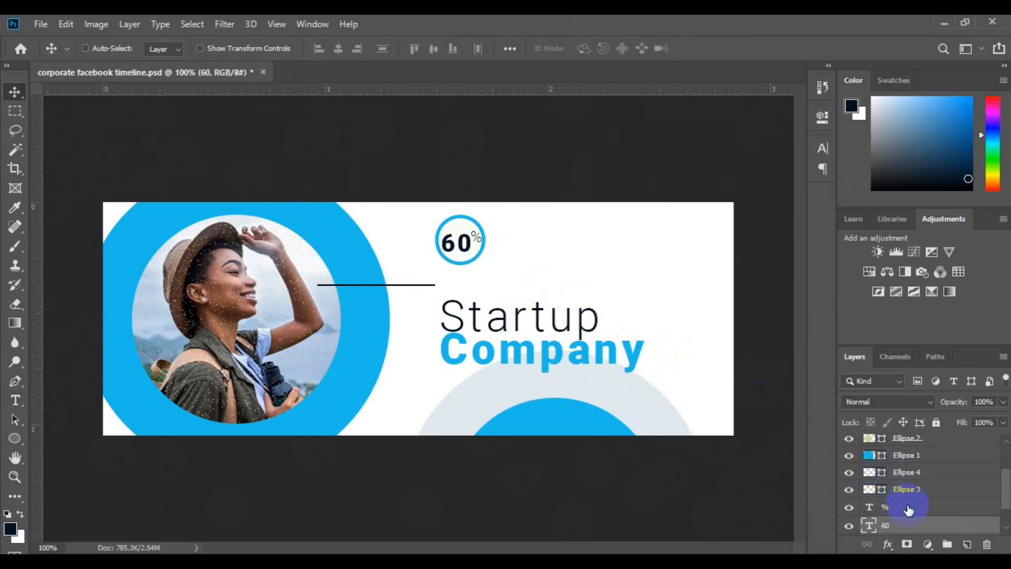
- Nudge the "%" sign about 0.007 in closer to the "60" and group the two text layers
left_click(908, 508, "ctrl")
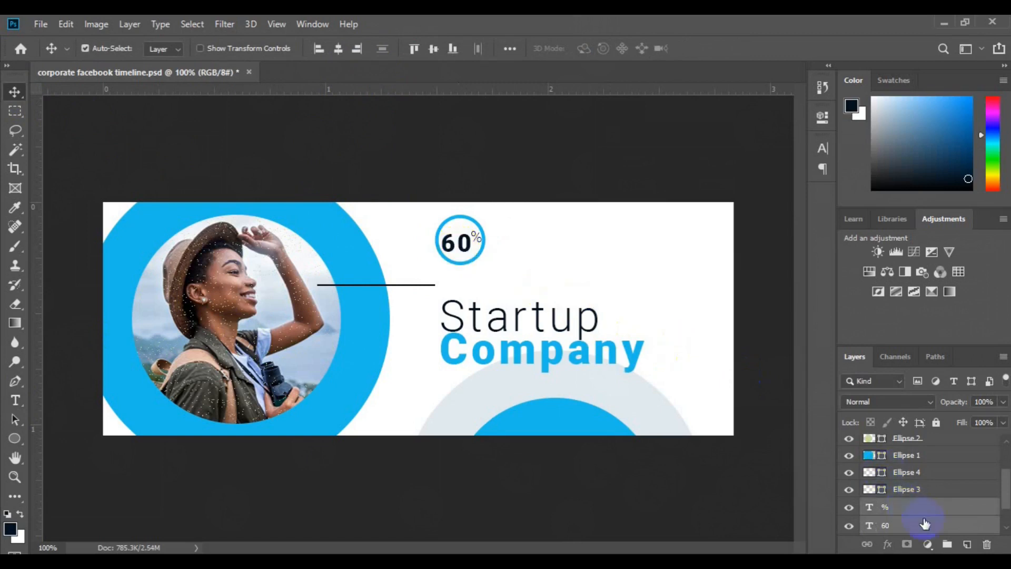
key("ctrl+plus")
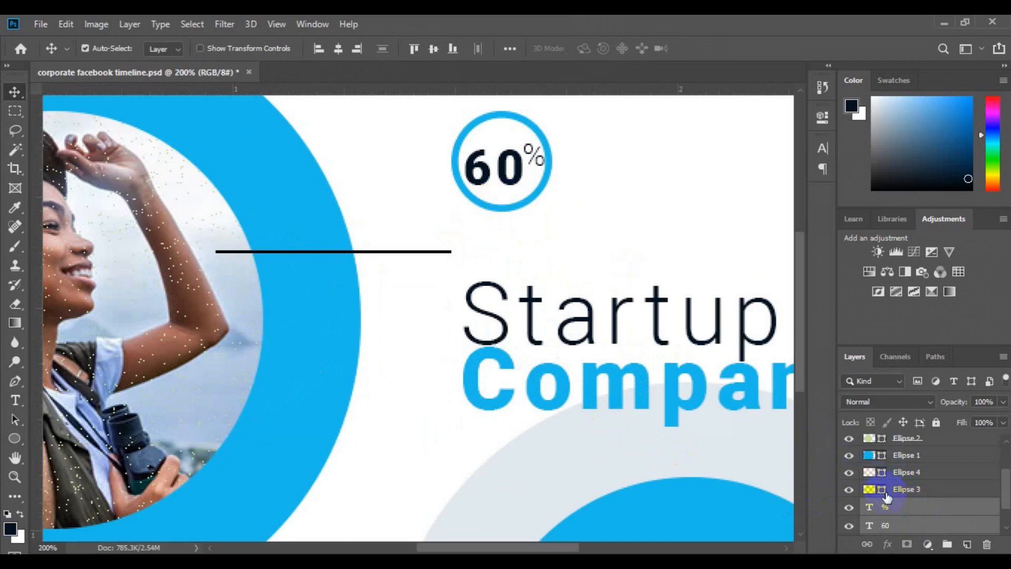
left_click(534, 159)
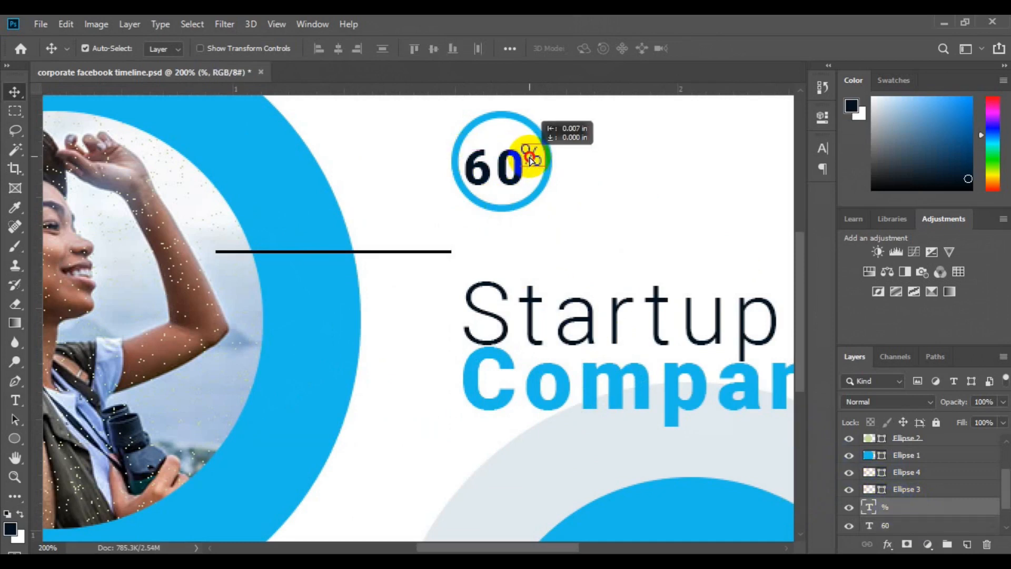
left_click(887, 526, "ctrl")
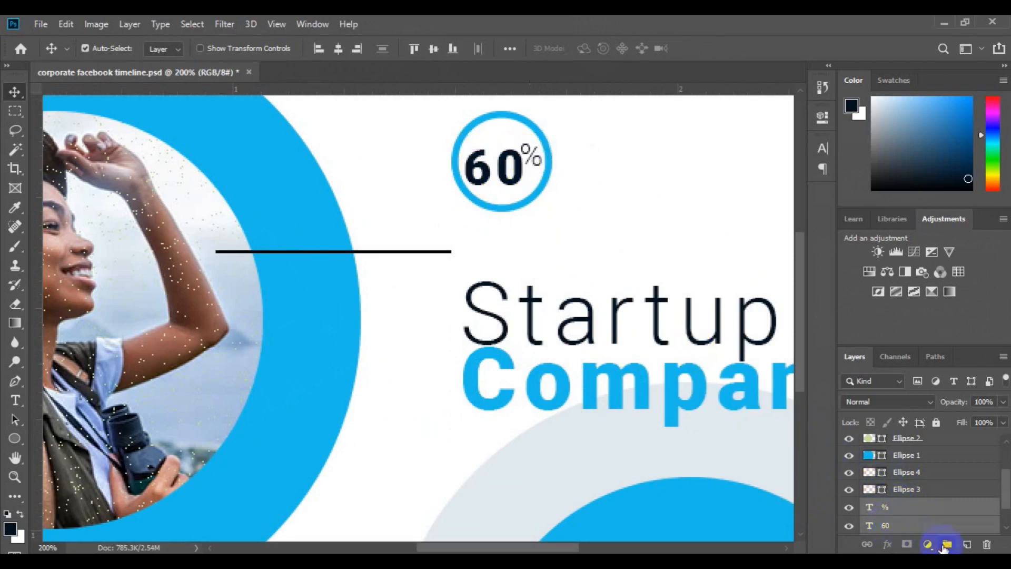
key("ctrl+g")
- Scale the "60%" group to about 85.59% width and 90.91% height and centre it on the small circle
key("ctrl+t")
left_click_drag(537, 185, 532, 181)
key("Page_Down")
left_click(800, 201)
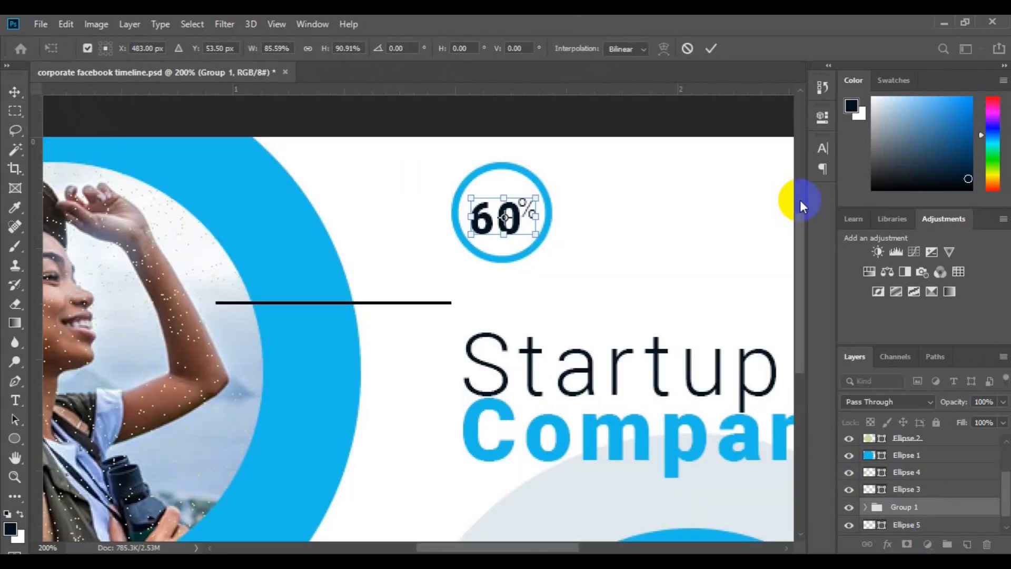
key("Return")
left_click(903, 525, "shift")
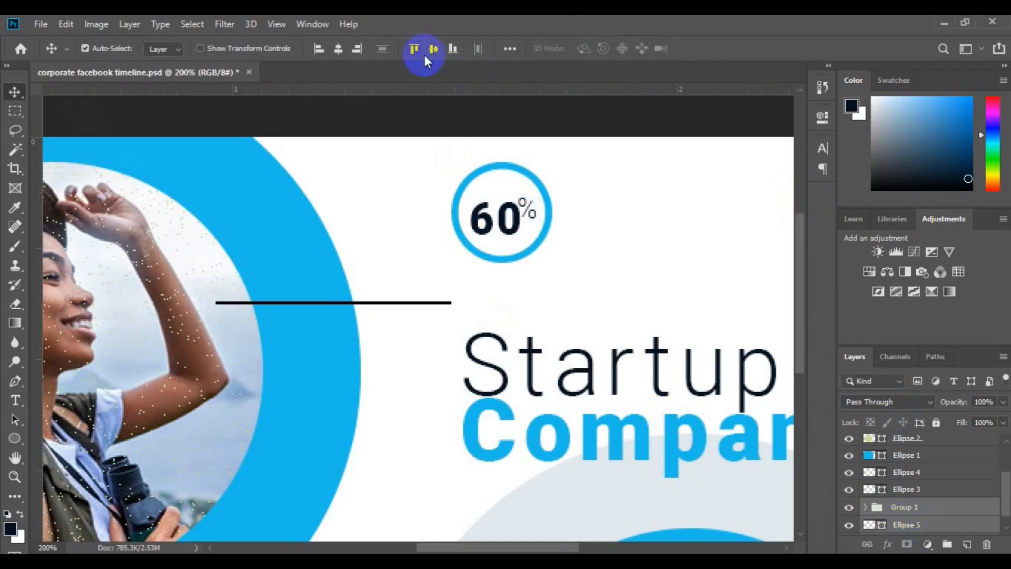
left_click(340, 48)
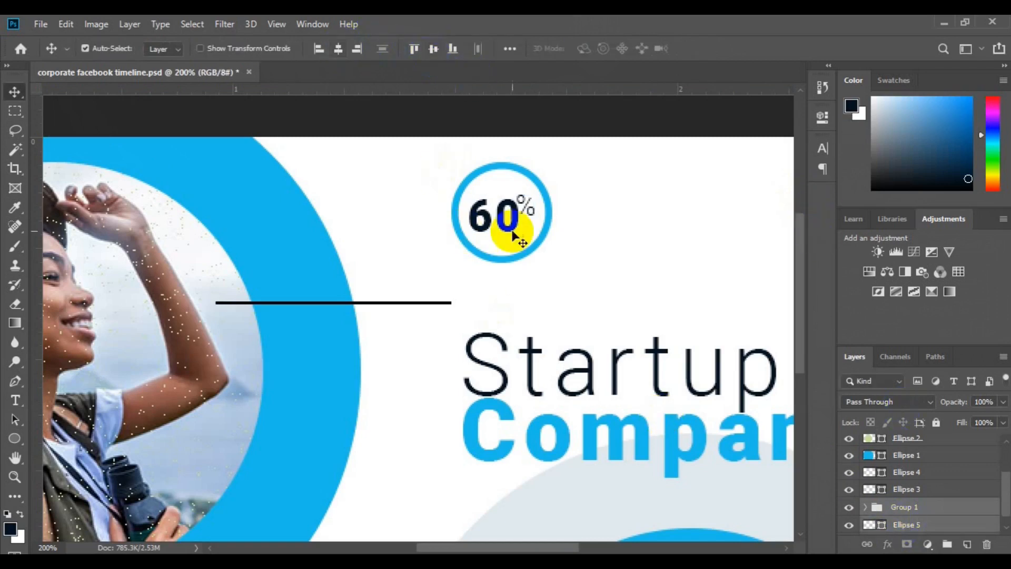
- Rasterize the small blue circle's layer, Ellipse 5
left_click(907, 524)
right_click(907, 525)
left_click(396, 353)
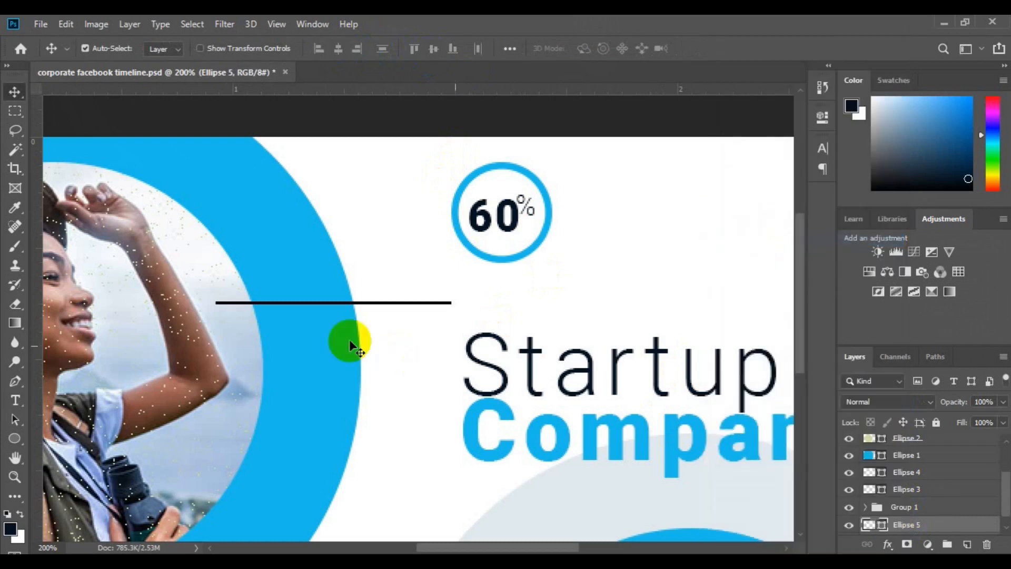
- Erase a short gap in the upper-right part of the small blue ring, using a 10 px eraser
left_click(15, 305)
left_click(532, 183)
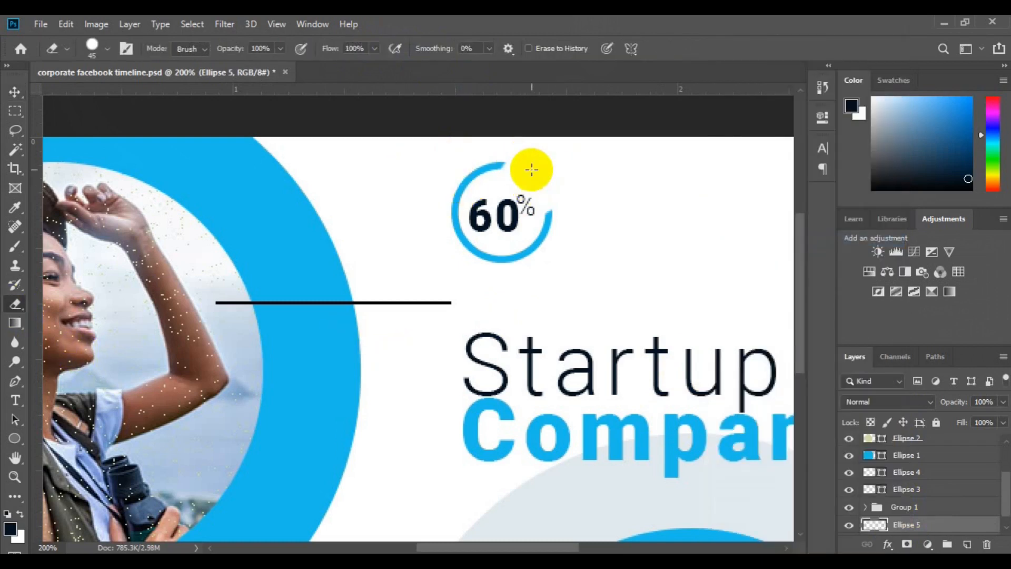
key("ctrl+z")
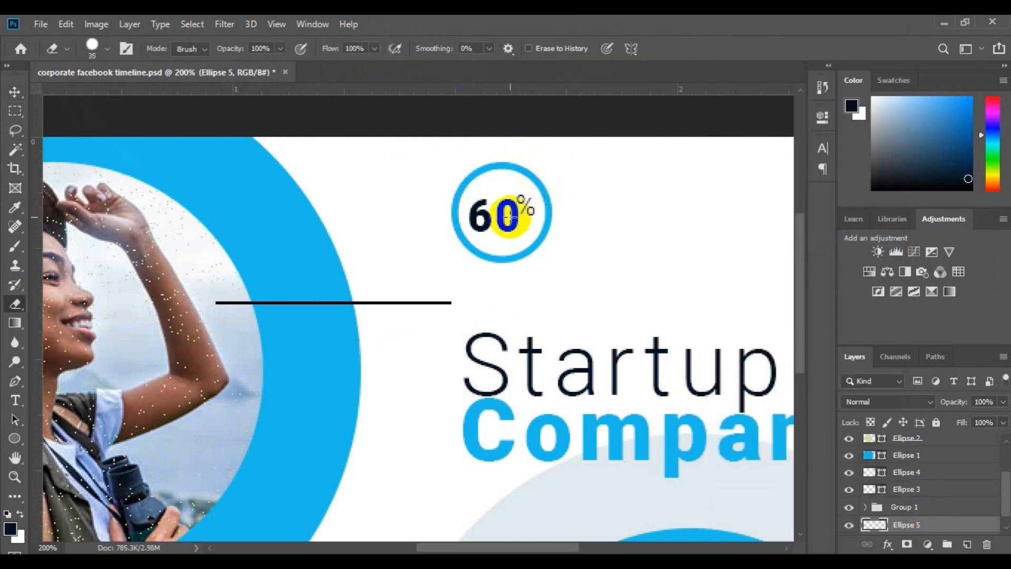
key("bracketleft")
left_click(525, 175)
left_click_drag(533, 174, 542, 190)
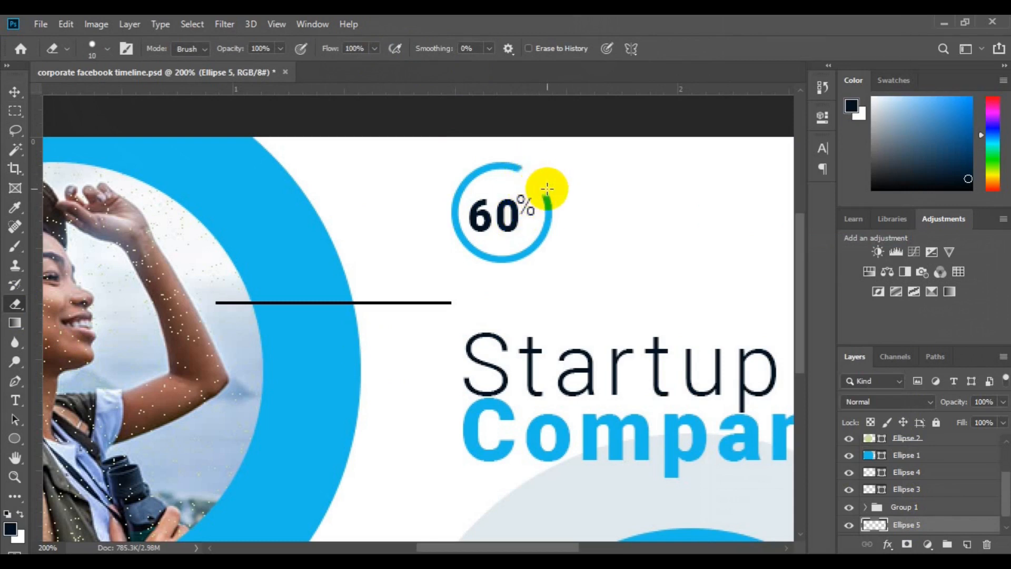
- Draw a small ellipse about 11 x 11 px to the right of the 60% badge, on a layer above Ellipse 5
key("ctrl+minus")
key("ctrl+minus")
key("v")
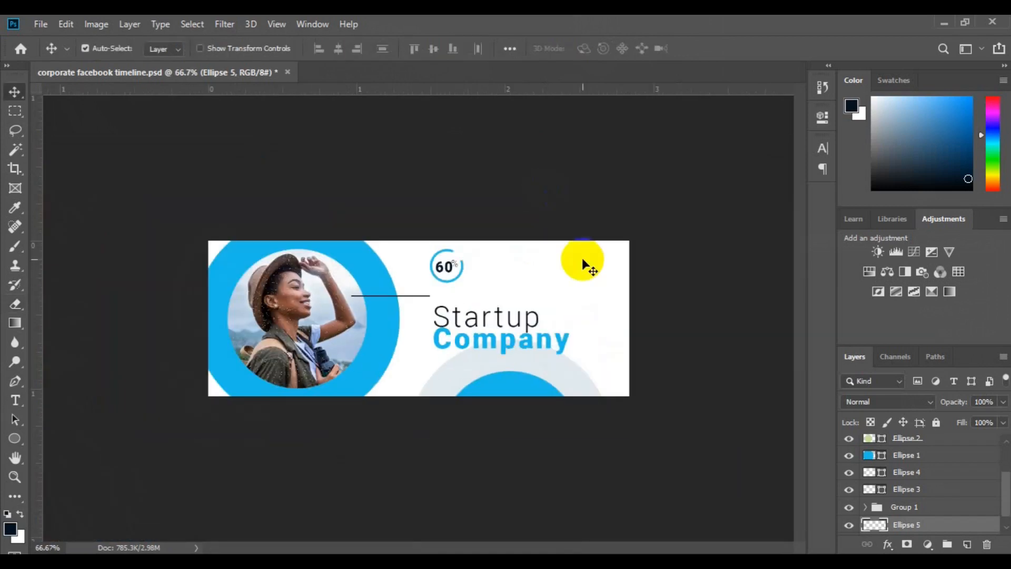
left_click(1006, 526)
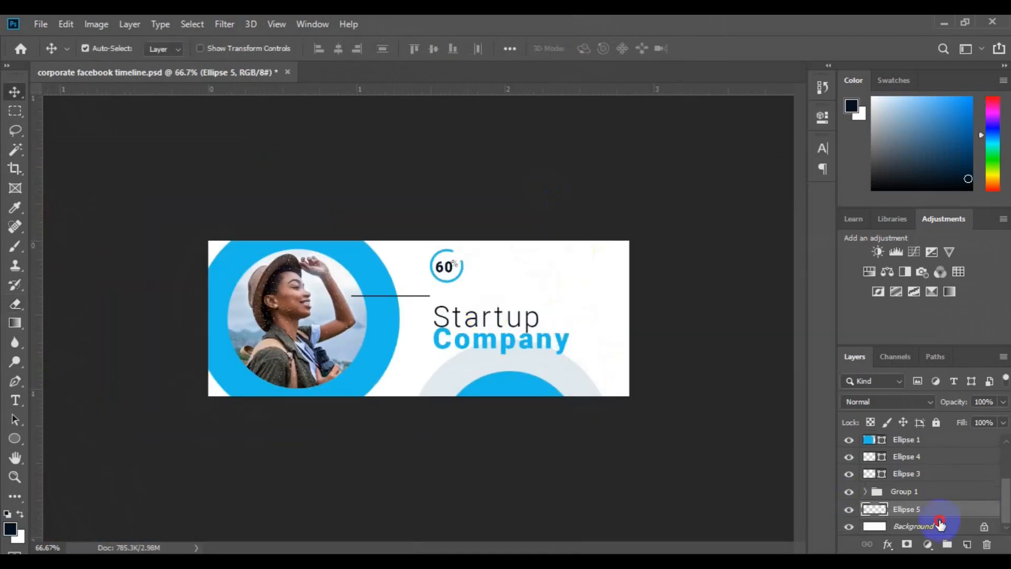
left_click(15, 438)
left_click_drag(499, 259, 506, 264)
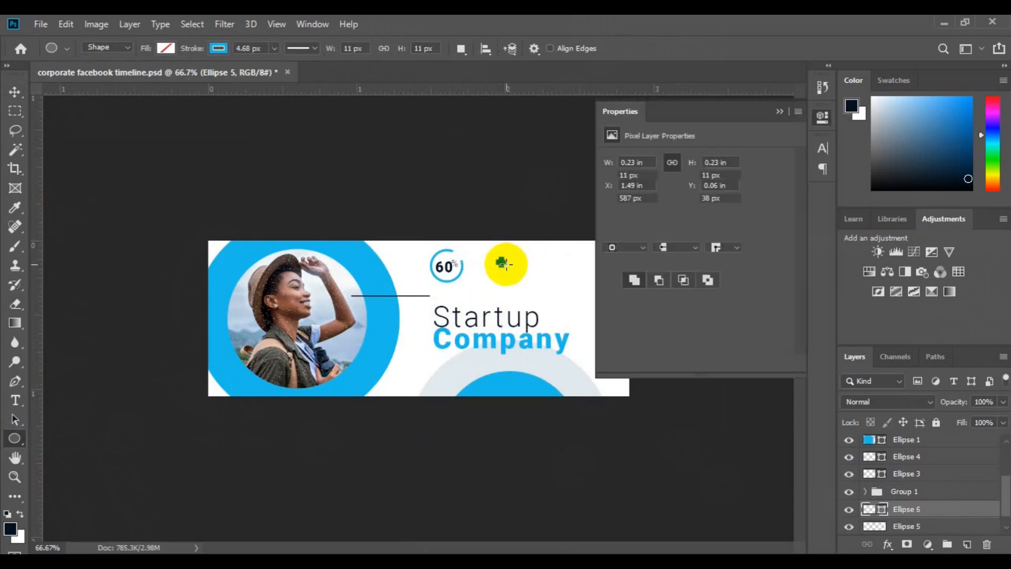
- Remove the new small circle's stroke and fill it with dark navy
left_click(614, 232)
left_click(615, 231)
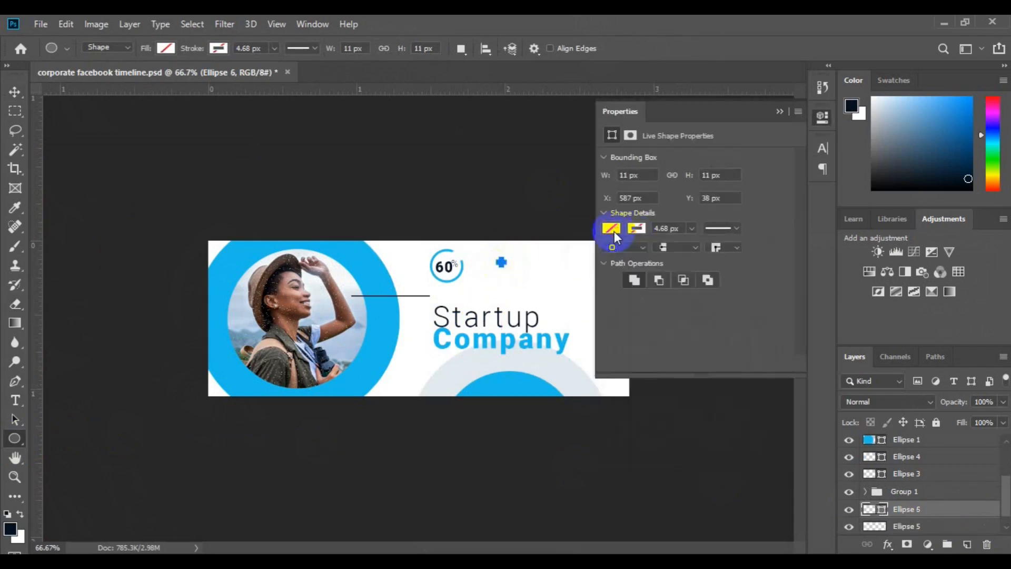
left_click(623, 306)
- Duplicate the dark dot twice to the right to form an evenly spaced horizontal row of three
left_click(15, 89)
left_click(780, 112)
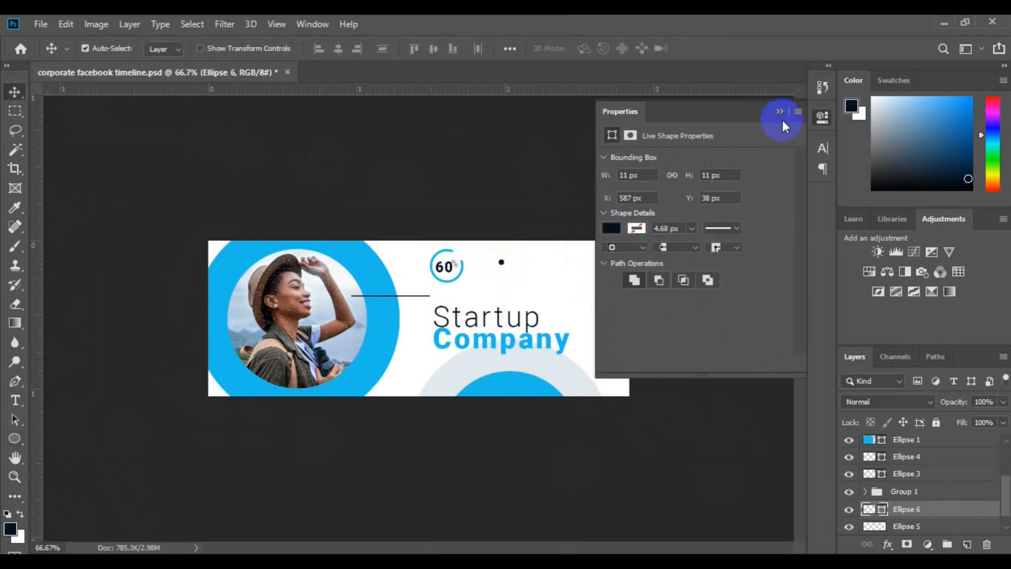
left_click_drag(501, 263, 536, 265)
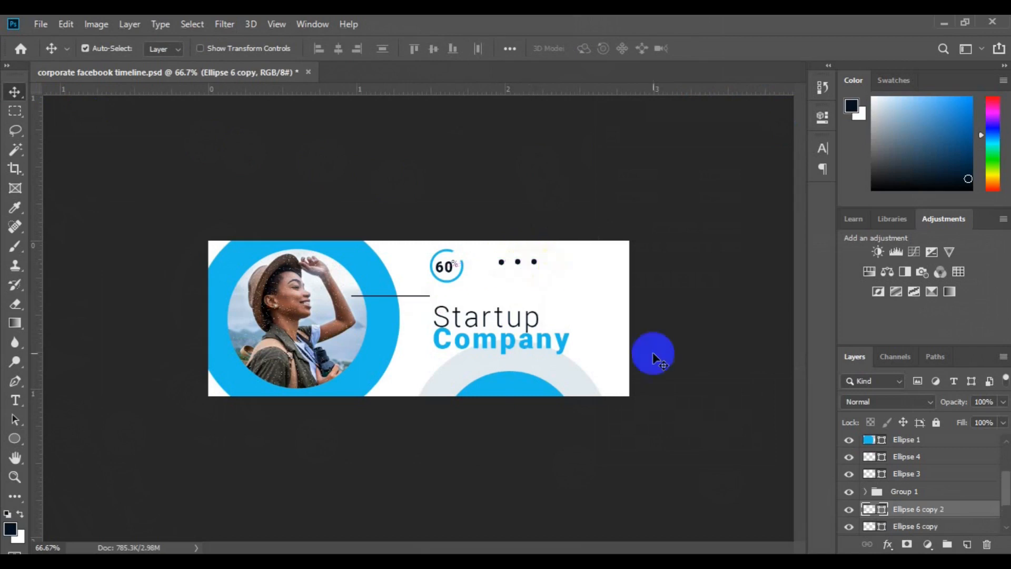
- Align the bottom edges of the three dots and collect them all in one group
left_click(929, 509, "ctrl")
left_click(933, 514, "ctrl")
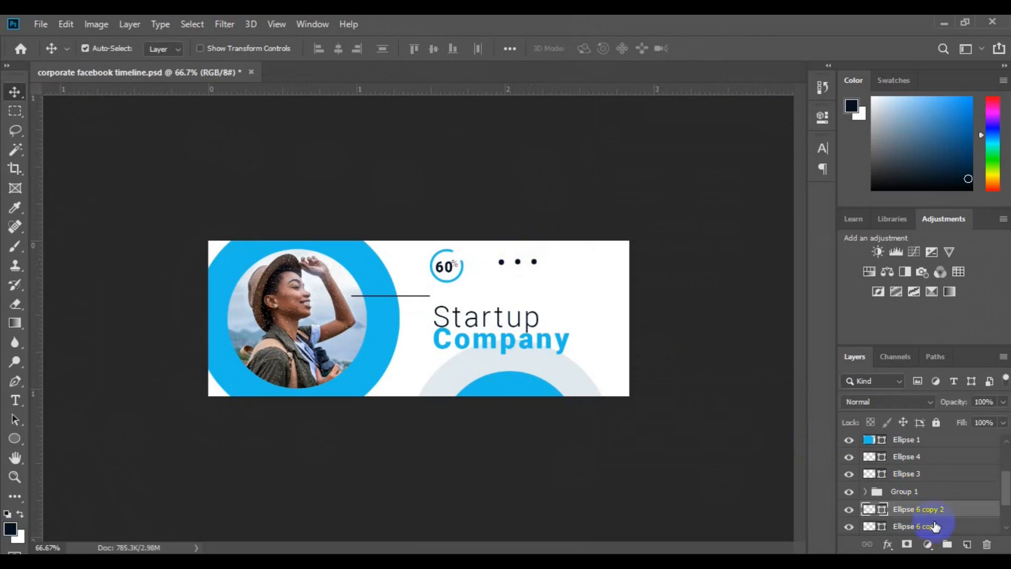
left_click(936, 524, "ctrl")
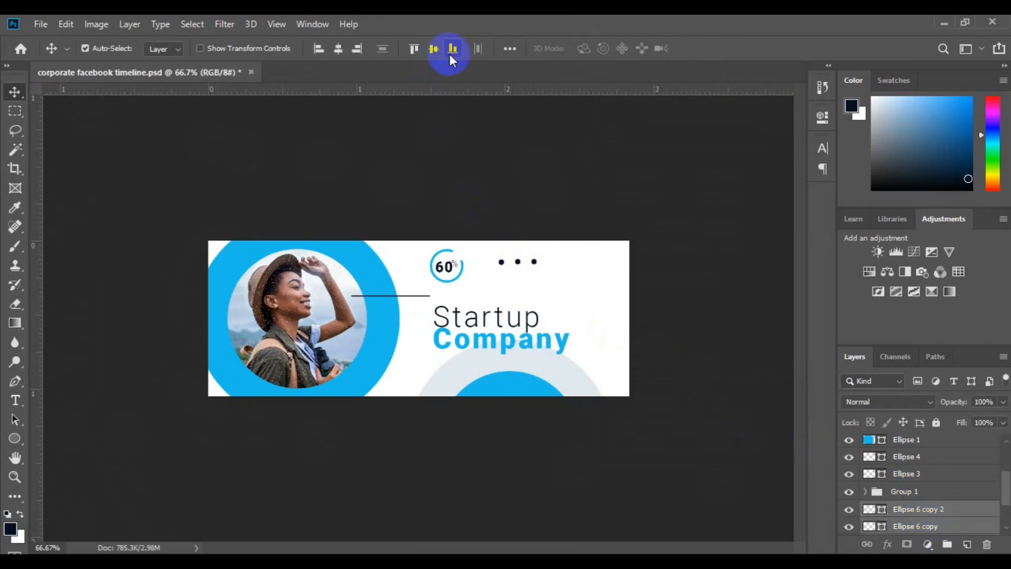
left_click(948, 545)
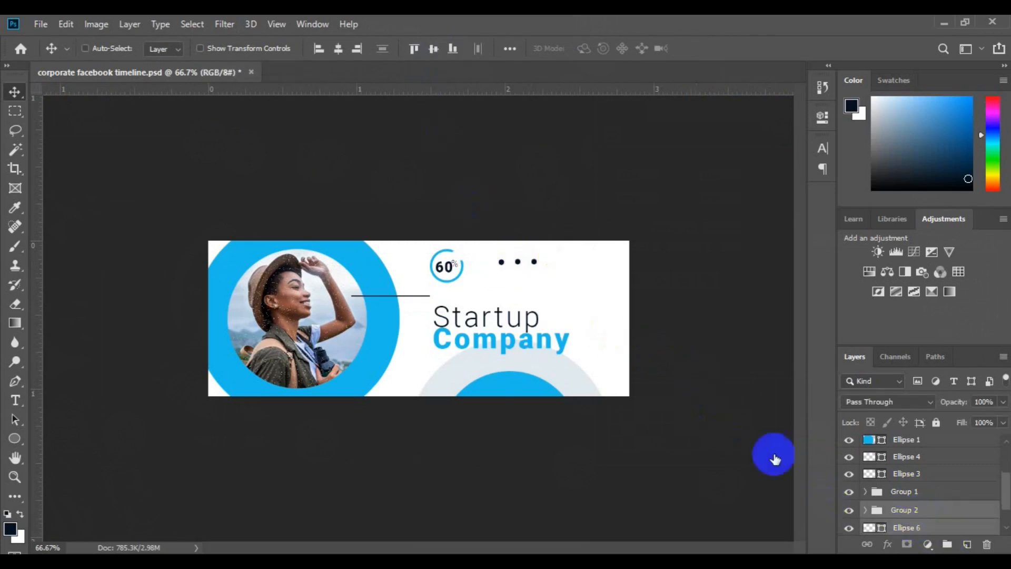
left_click(453, 50)
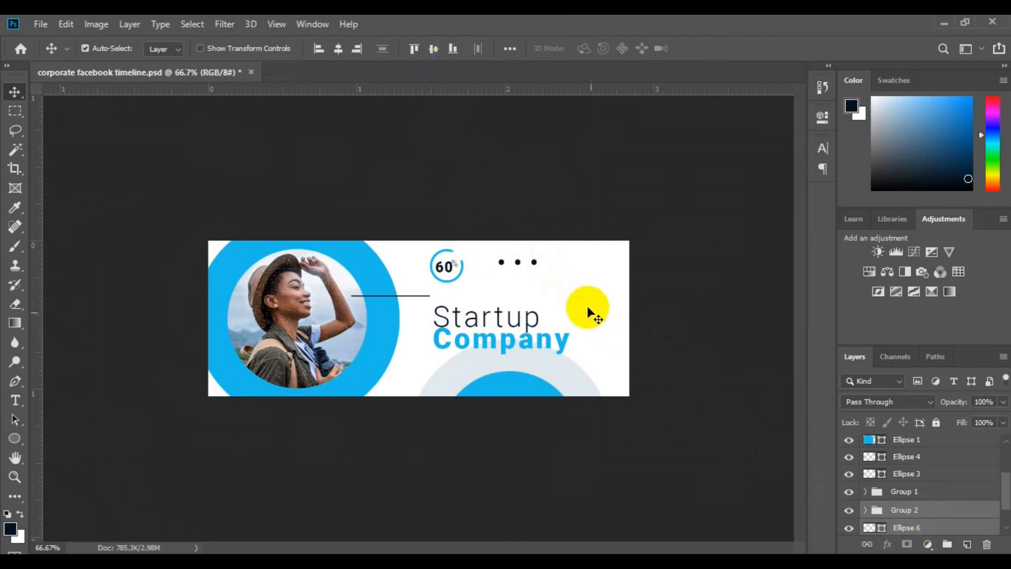
left_click(948, 544)
- Move the dots group further right along the cover's upper edge, to about X 691 px, Y 37 px
key("ctrl+t")
left_click_drag(528, 261, 563, 262)
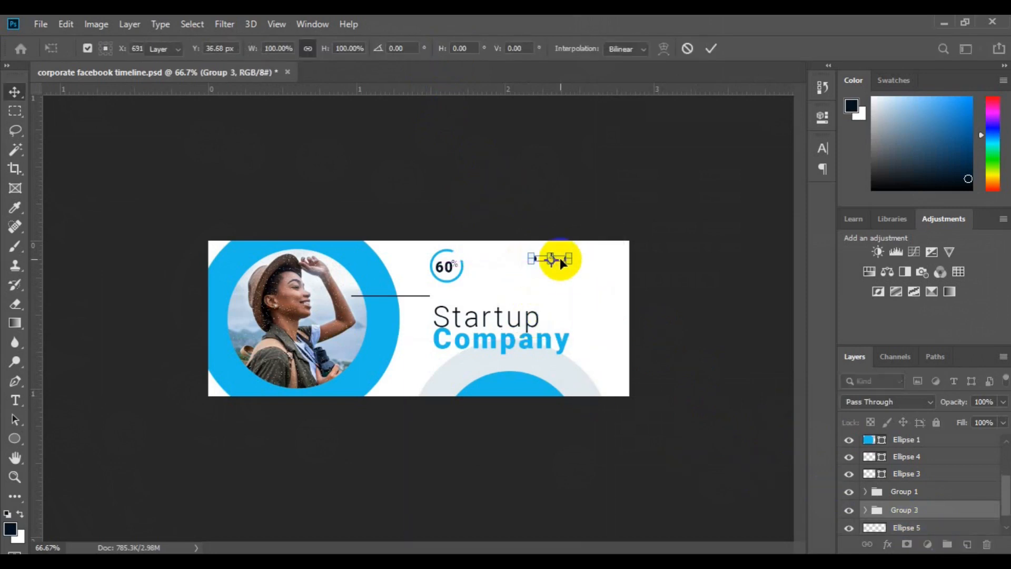
key("Return")
- Above the Background layer, add a two-line Roboto Black text right of the dots reading "23" on each line
left_click(1007, 527)
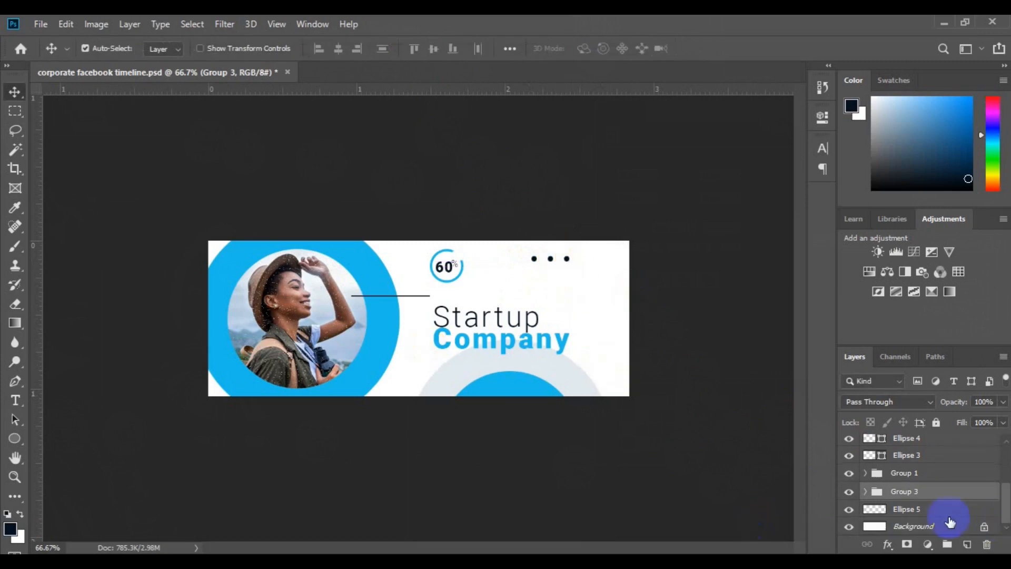
left_click(943, 518)
left_click(932, 528)
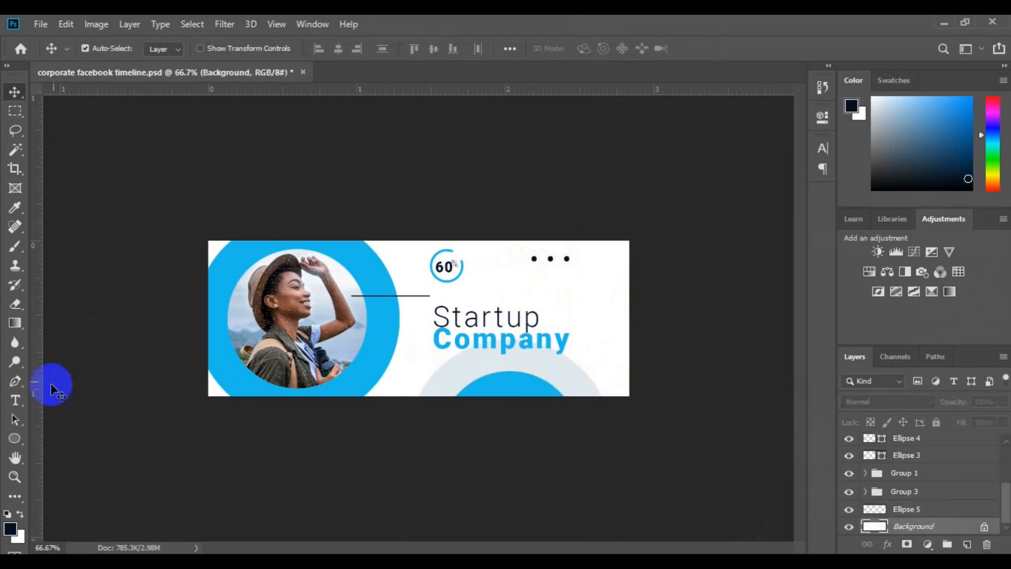
left_click(15, 400)
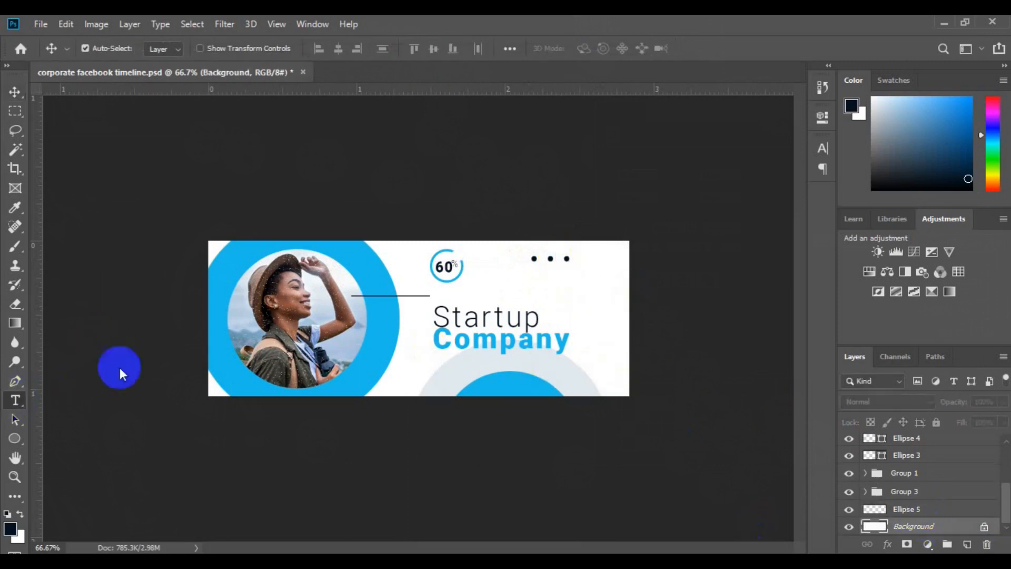
left_click(584, 267)
left_click(325, 48)
left_click(327, 178)
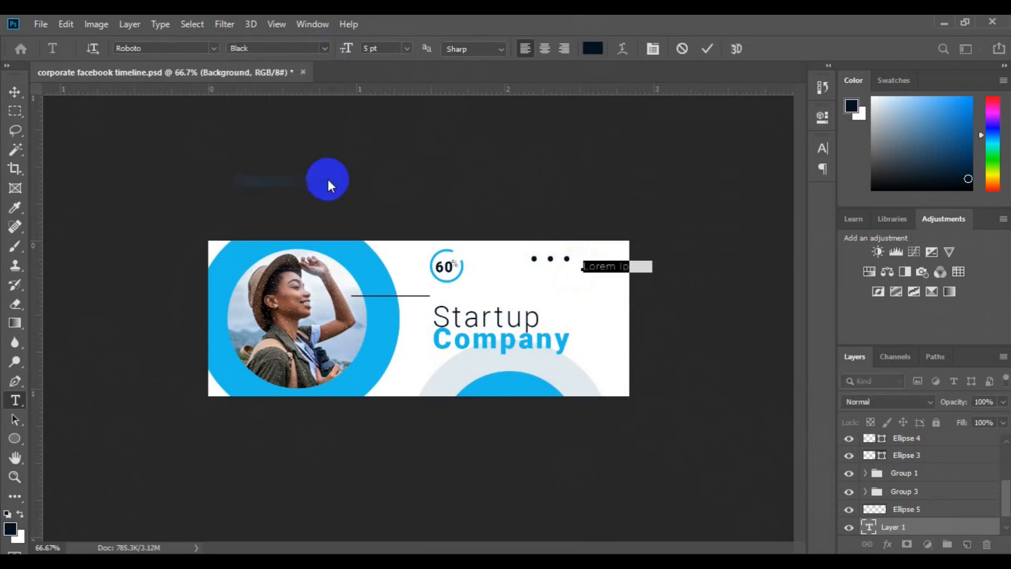
left_click(597, 266)
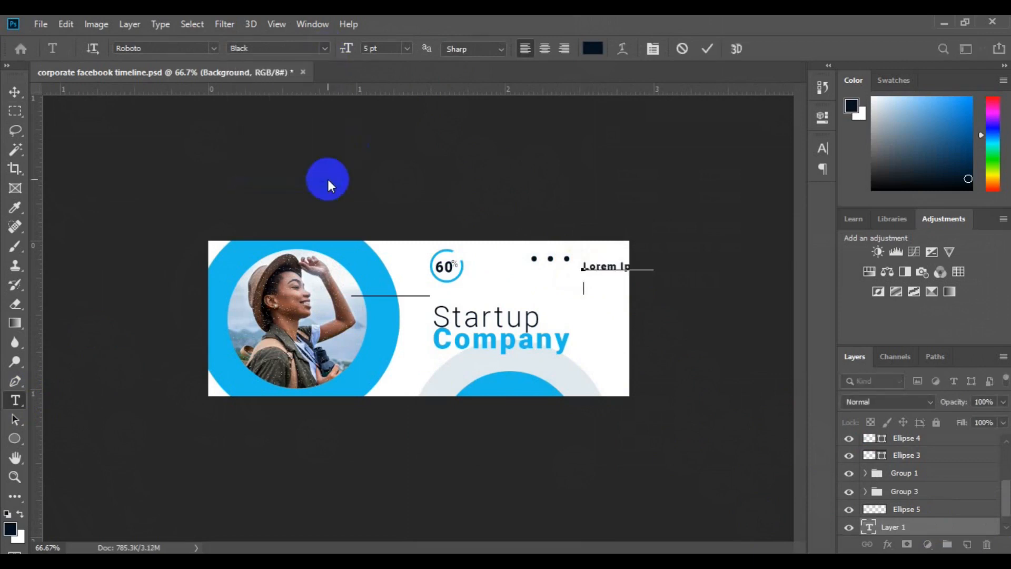
- Set the two-line text's font size to 9 pt and change its first line to "20"
key("ctrl+t")
left_click(797, 187)
left_click(792, 206)
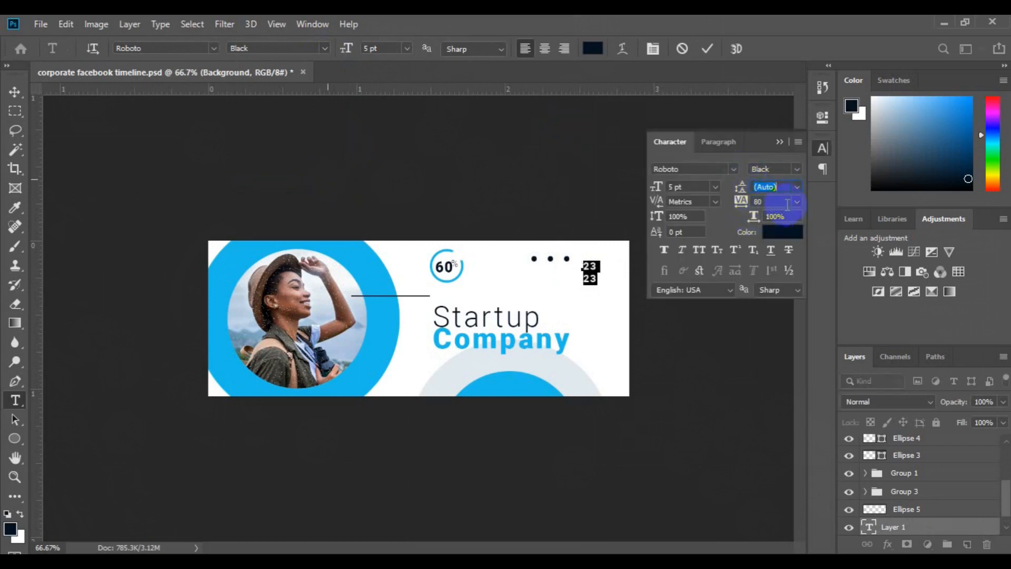
left_click(716, 188)
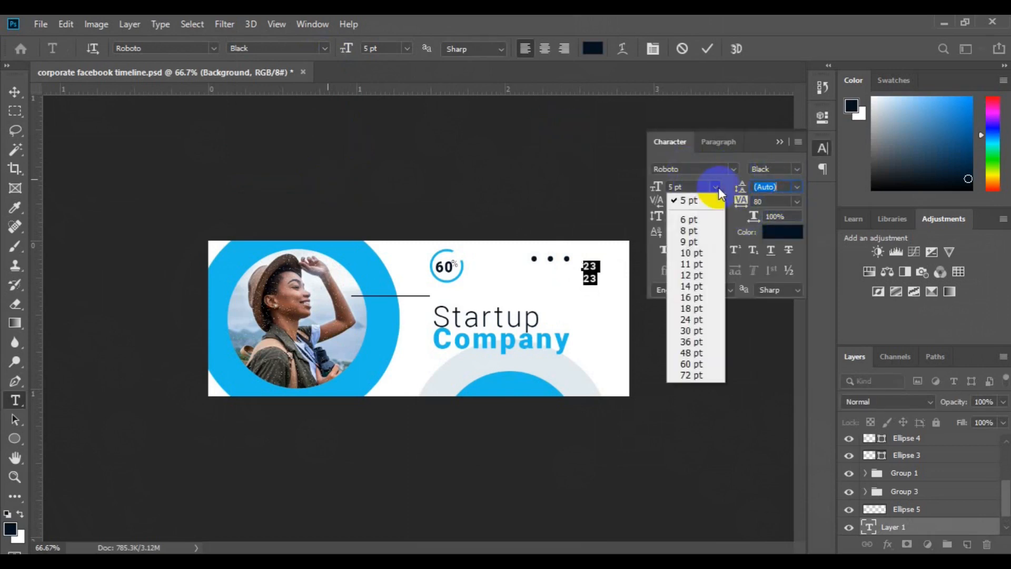
left_click(712, 249)
left_click(594, 263)
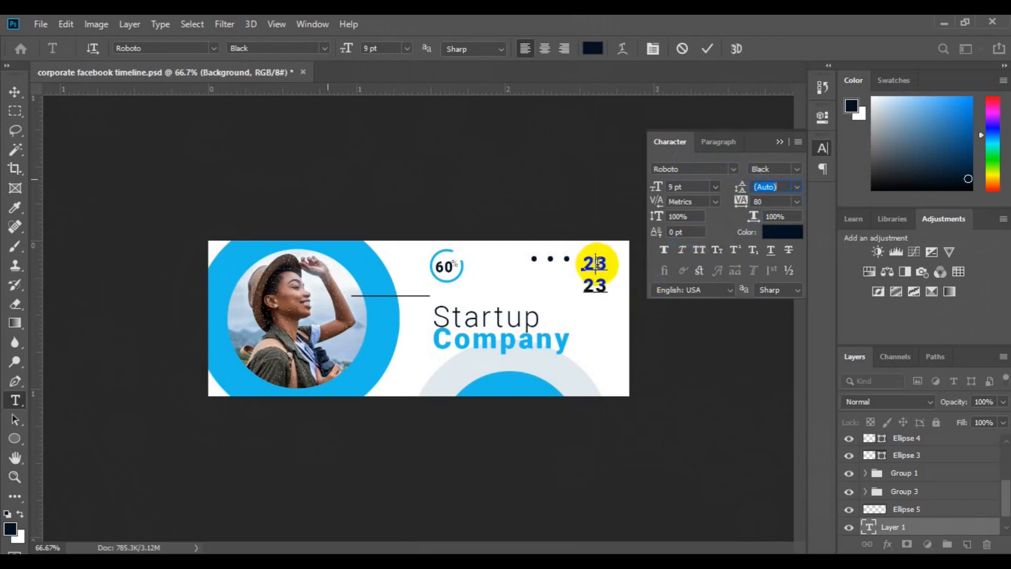
key("Right")
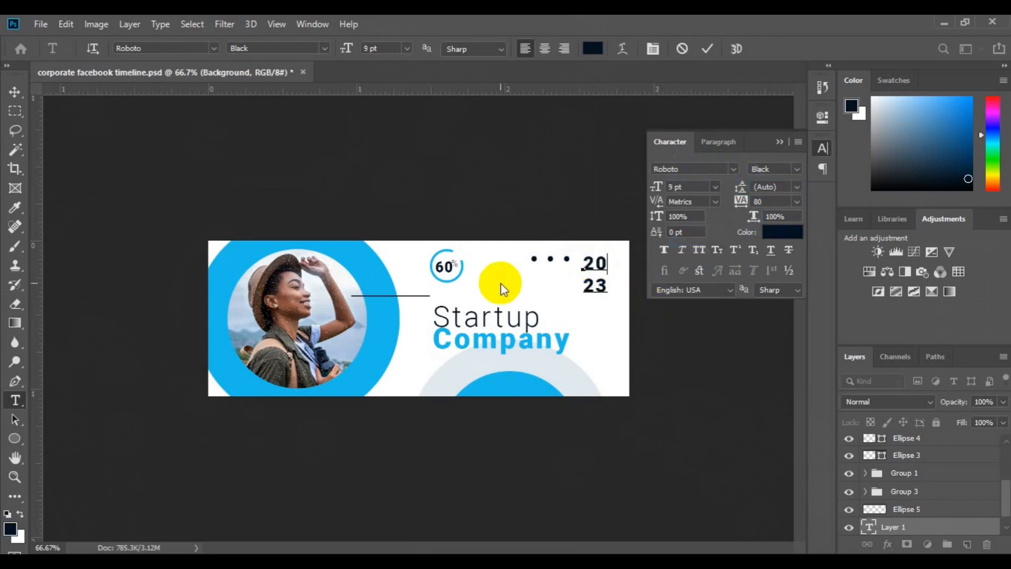
- Recolour the two-line 2023 text to the pale grey #e2eaed of the lower ring and shift it slightly toward the cover's right edge
key("ctrl+a")
left_click(592, 49)
left_click(472, 361)
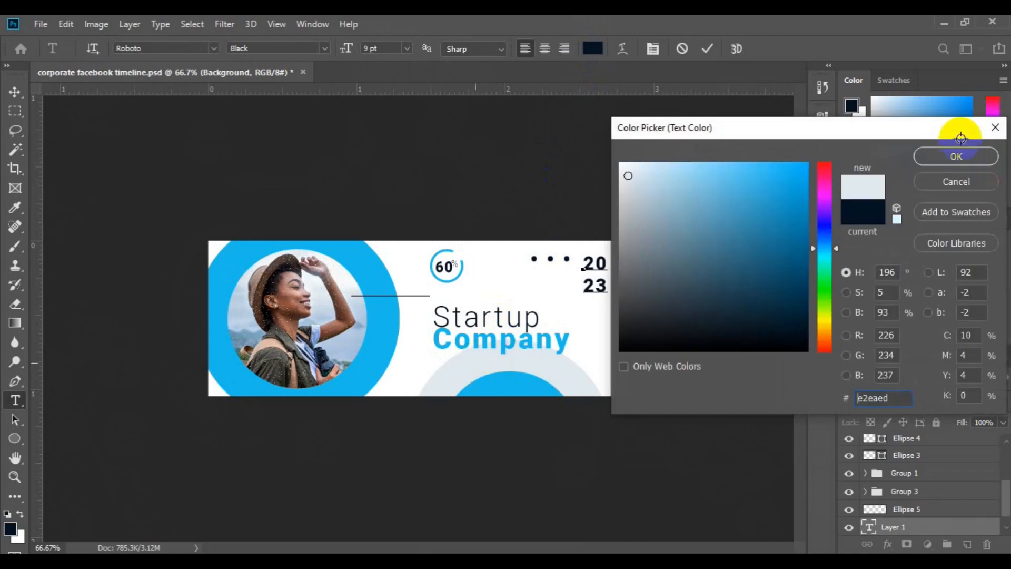
left_click(956, 156)
key("ctrl+Return")
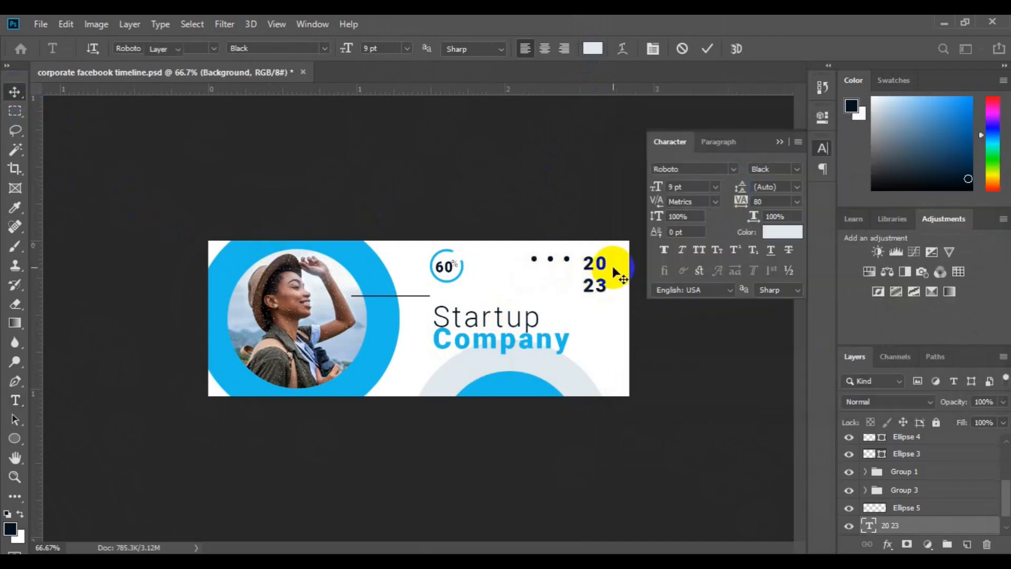
left_click(782, 140)
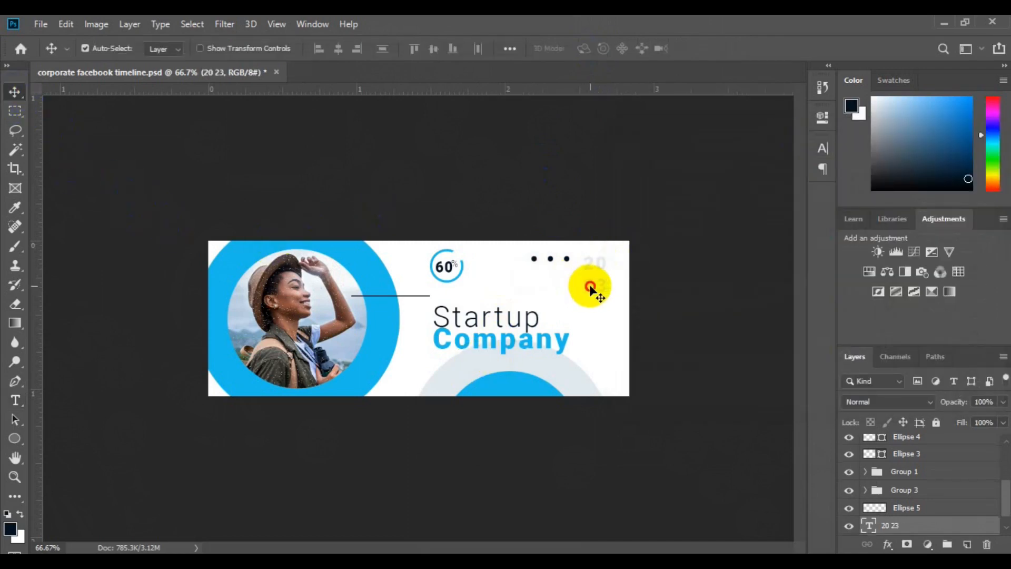
left_click_drag(591, 288, 599, 292)
left_click(15, 400)
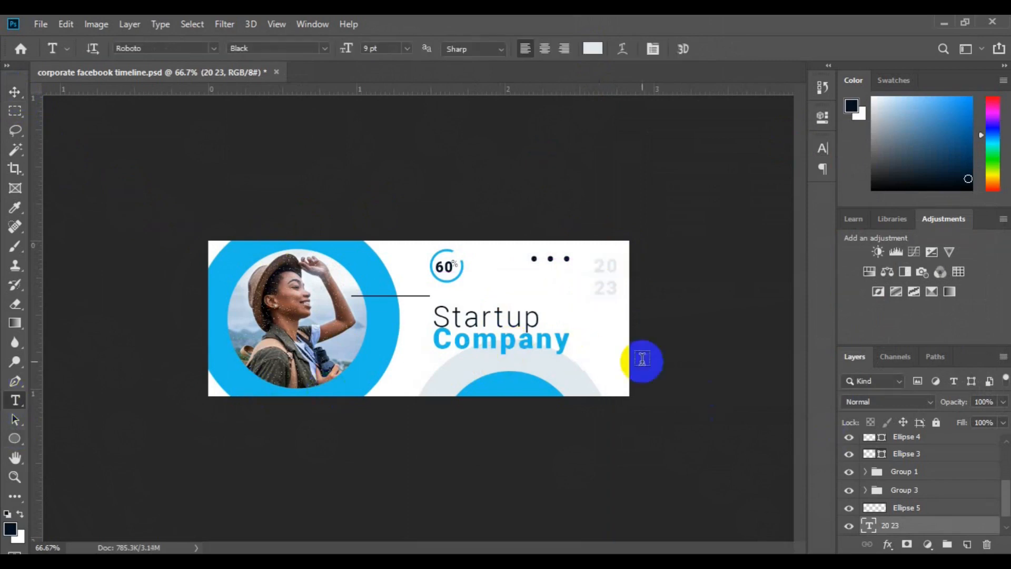
left_click(590, 346)
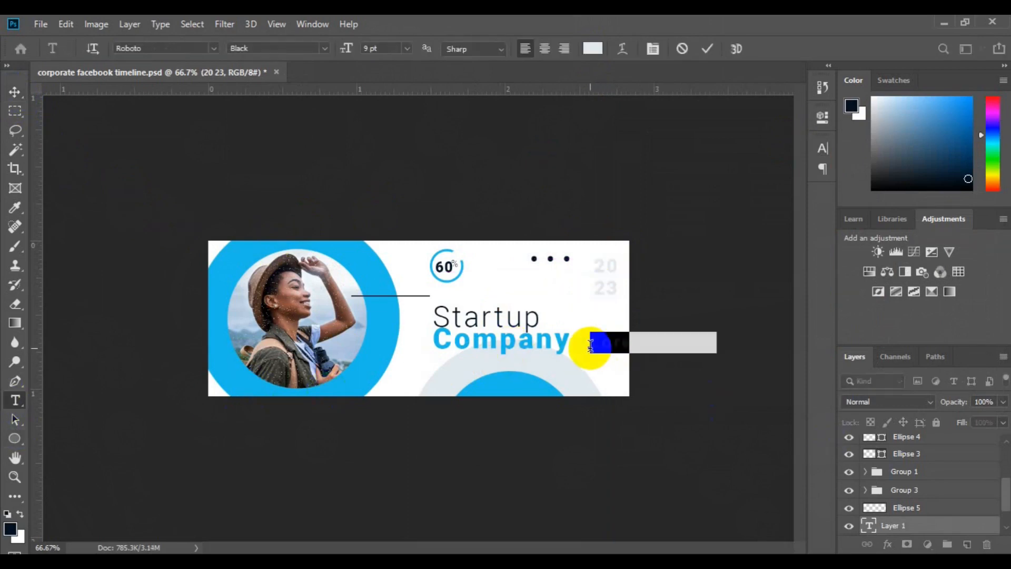
type("Lor")
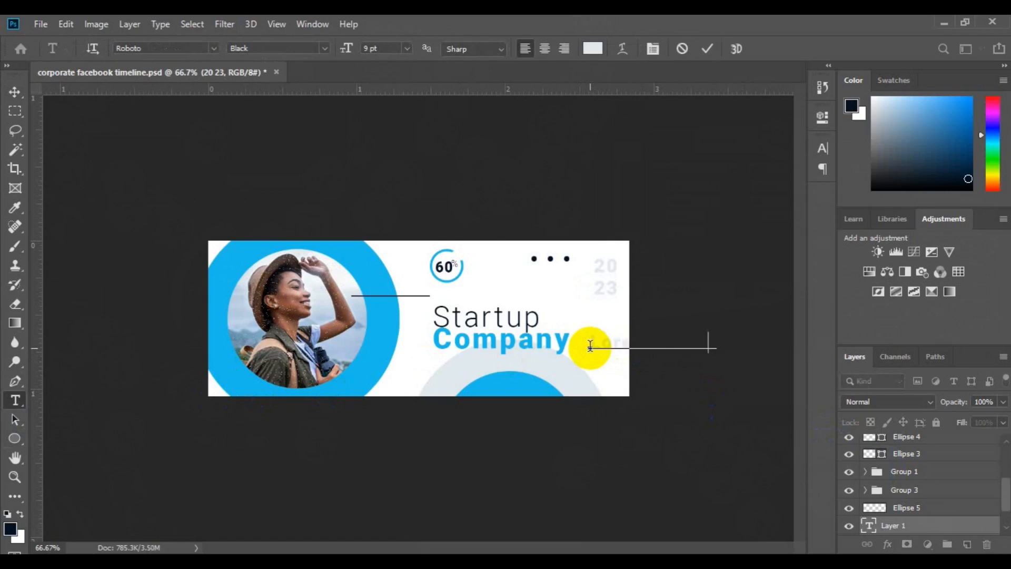
- Set the web address text's font size to 6 pt and its colour to the dark navy of the 60% label
key("ctrl+a")
left_click(407, 49)
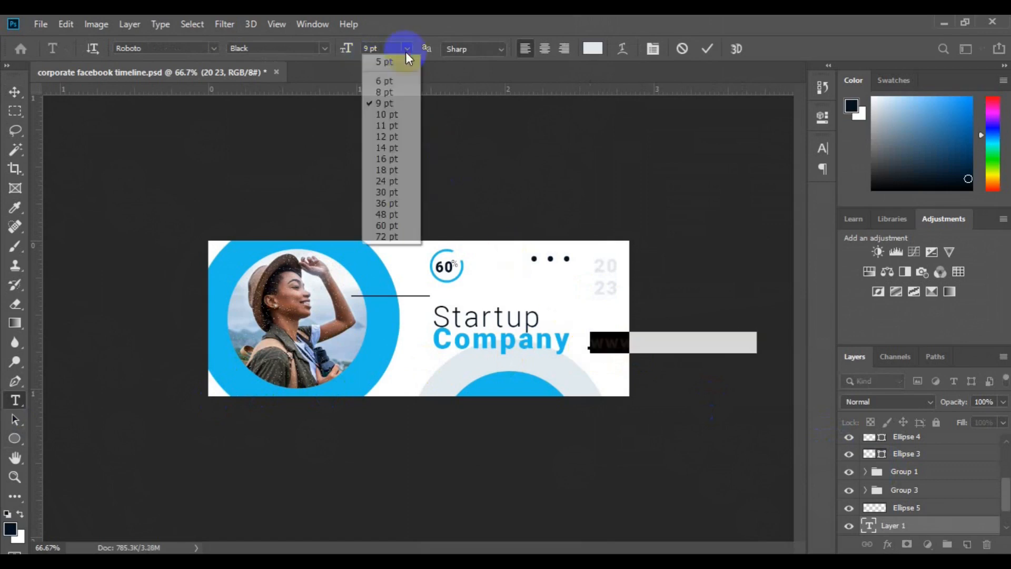
left_click(408, 84)
left_click(592, 48)
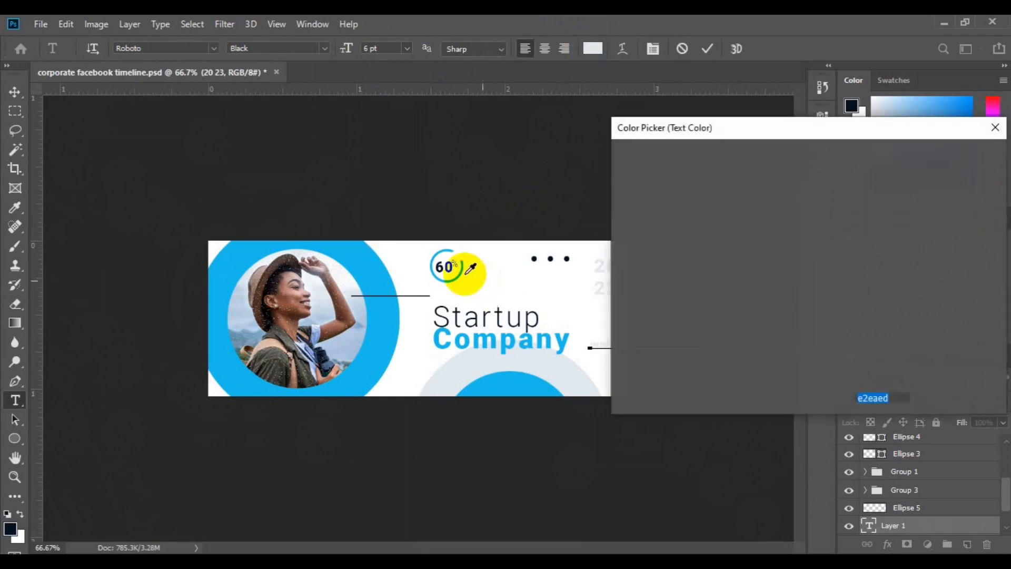
left_click(794, 331)
left_click(950, 154)
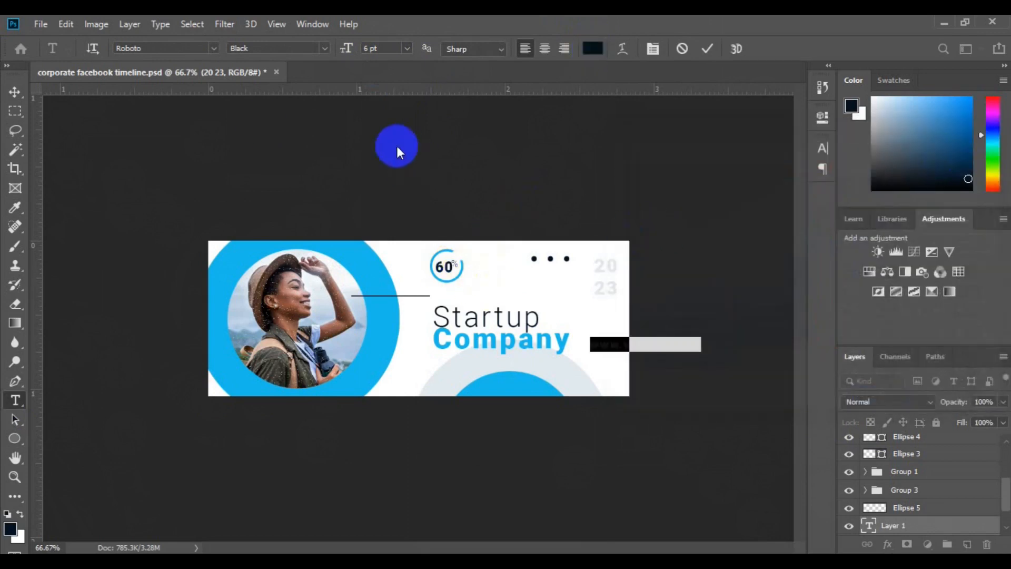
- Rotate the web address 90° counterclockwise and place it vertically along the cover's right side, beneath the 2023 text
left_click(24, 94)
key("ctrl+a")
key("ctrl+t")
right_click(637, 343)
left_click(700, 504)
left_click_drag(641, 372, 596, 358)
key("Return")
- Set the vertical web address's font size to 4 pt and move it slightly up and right, centred just below the 2023 text
left_click(15, 401)
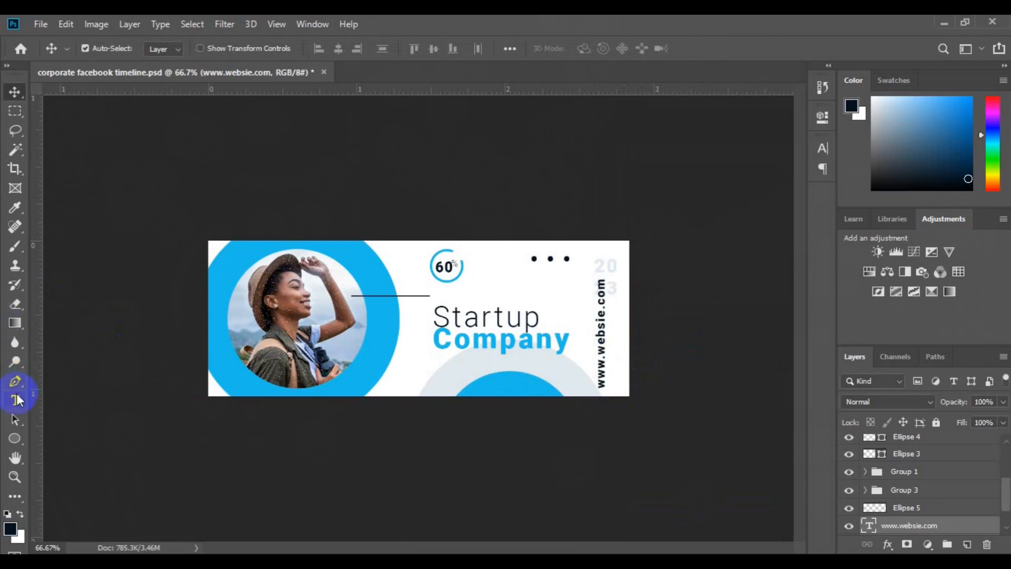
left_click(604, 354)
key("ctrl+a")
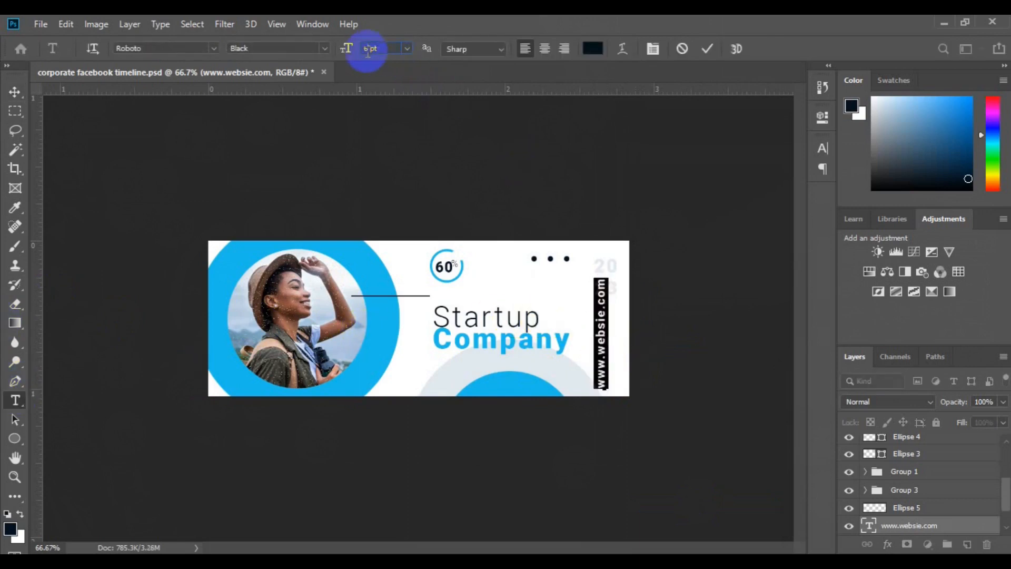
left_click(368, 50)
type("4")
key("Return")
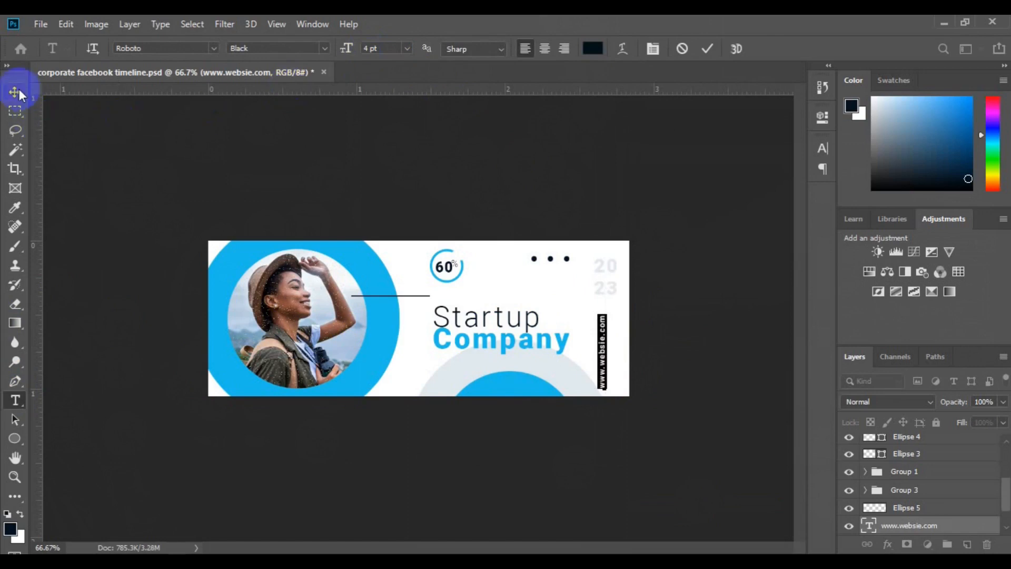
left_click(15, 93)
mouse_move(604, 355)
left_mouse_down()
mouse_move(605, 334)
mouse_move(608, 346)
left_mouse_up()
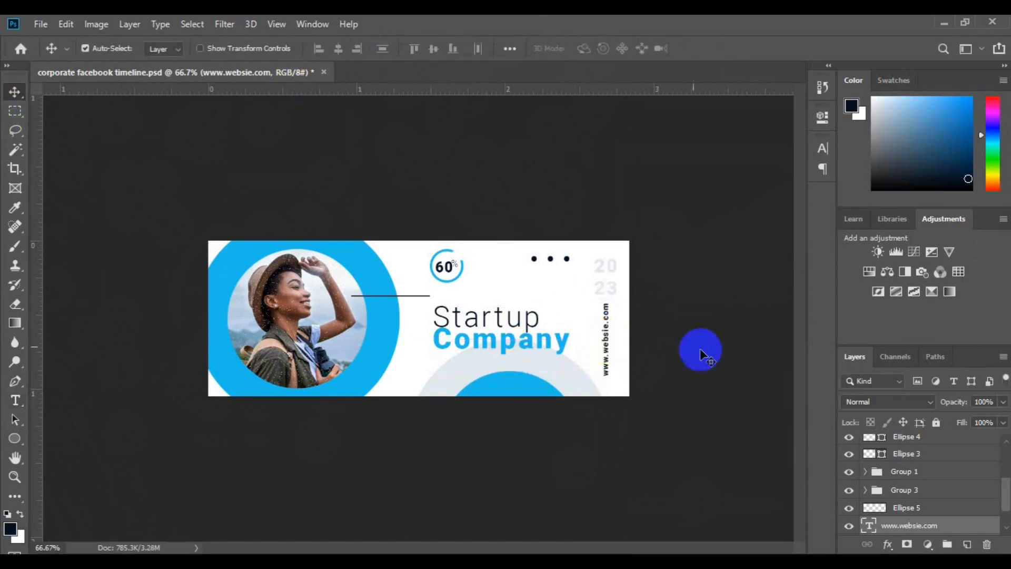